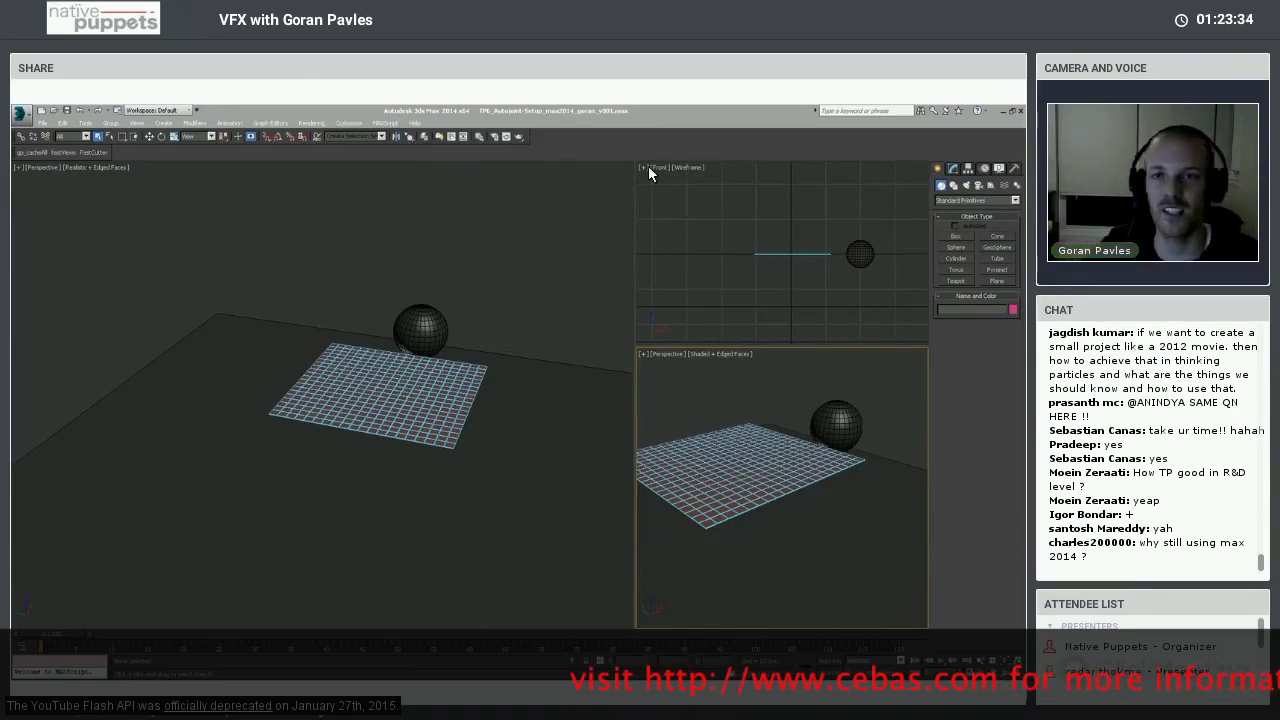
Open the layer manager and orbit closer to the box grid and sphere in the perspective view.
{"action": "key", "text": "alt+l"}
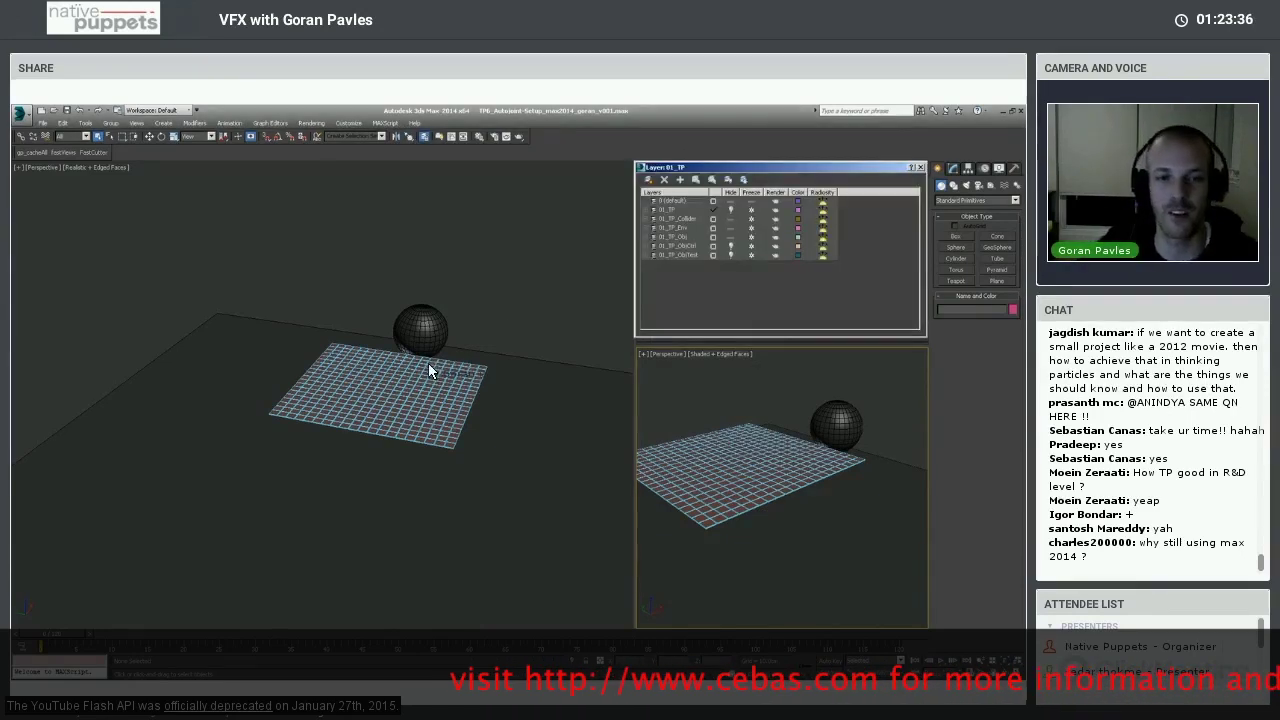
{"action": "middle_click_drag", "start_coordinate": [354, 363], "coordinate": [421, 338], "text": "alt"}
{"action": "scroll", "coordinate": [421, 339], "scroll_direction": "up", "scroll_amount": 3}
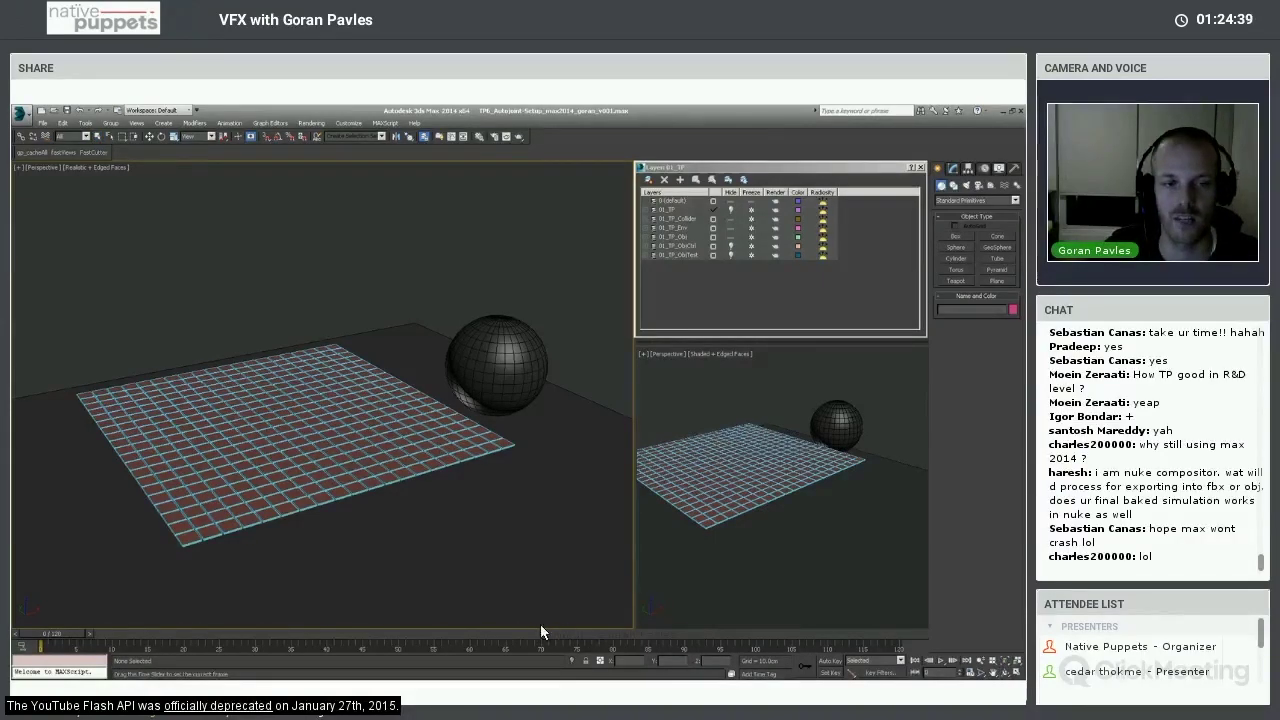
Scrub through the animation to examine how the box grid moves near the sphere, and return to the first frame.
{"action": "left_click", "coordinate": [228, 631]}
{"action": "left_click_drag", "start_coordinate": [398, 628], "coordinate": [600, 627]}
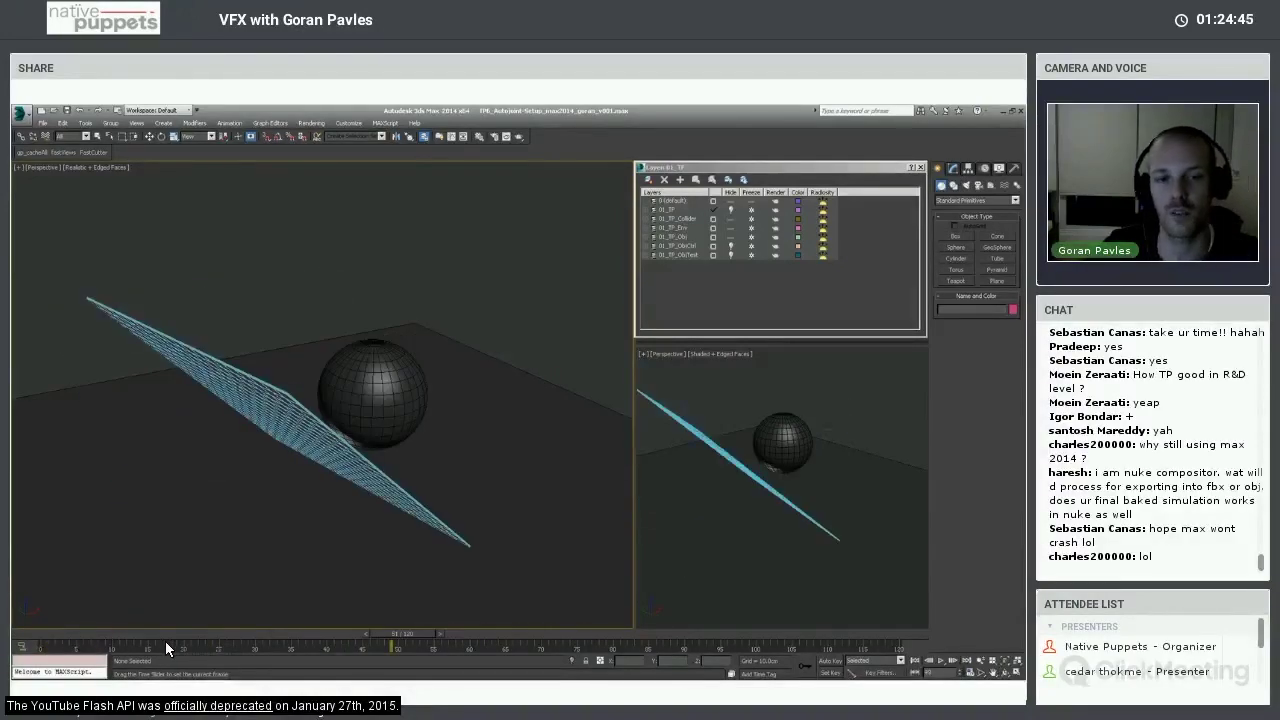
{"action": "left_click_drag", "start_coordinate": [229, 648], "coordinate": [354, 650]}
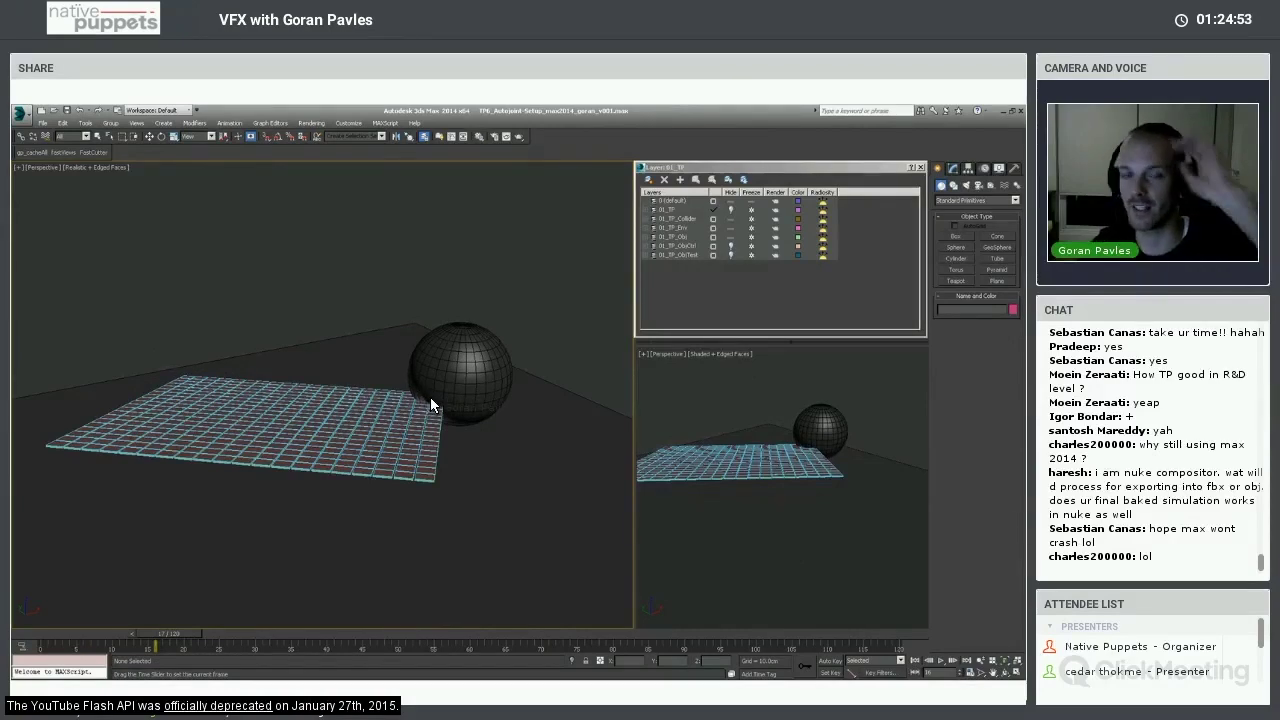
{"action": "key", "text": "Home"}
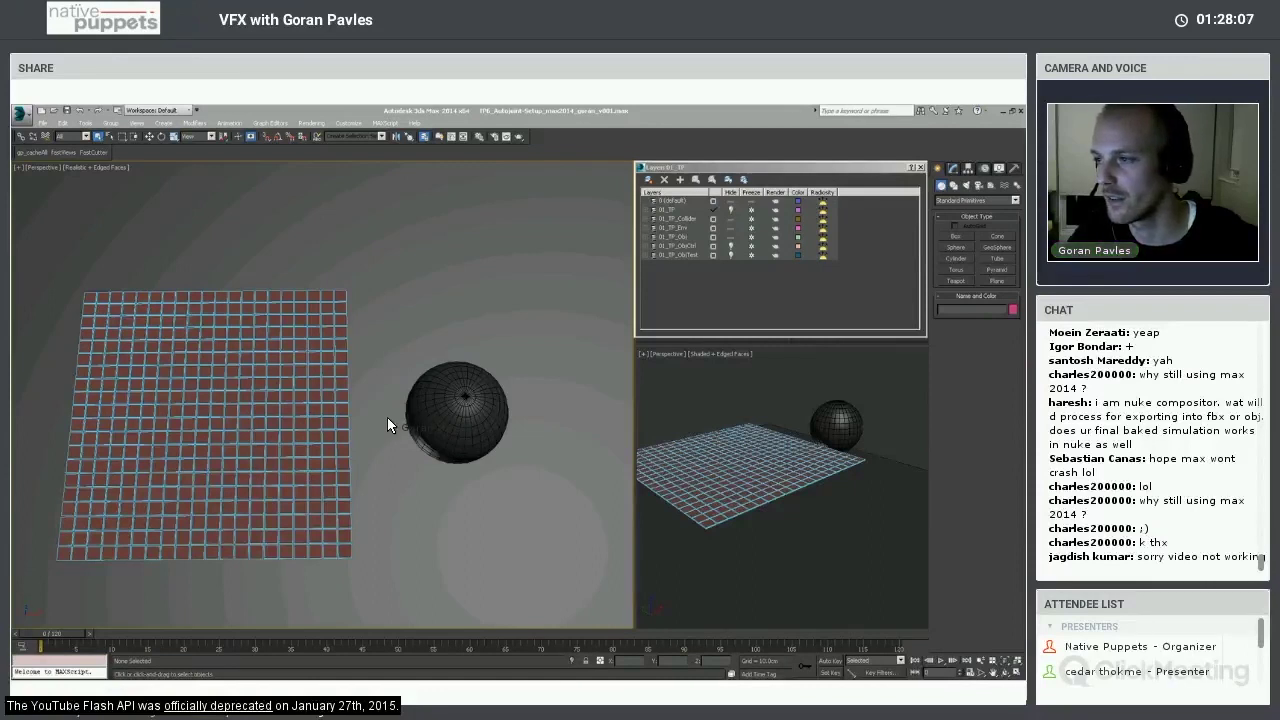
Examine the box grid from above and up close, checking the gaps between boxes and their thickness.
{"action": "middle_click_drag", "start_coordinate": [388, 416], "coordinate": [386, 416], "text": "alt"}
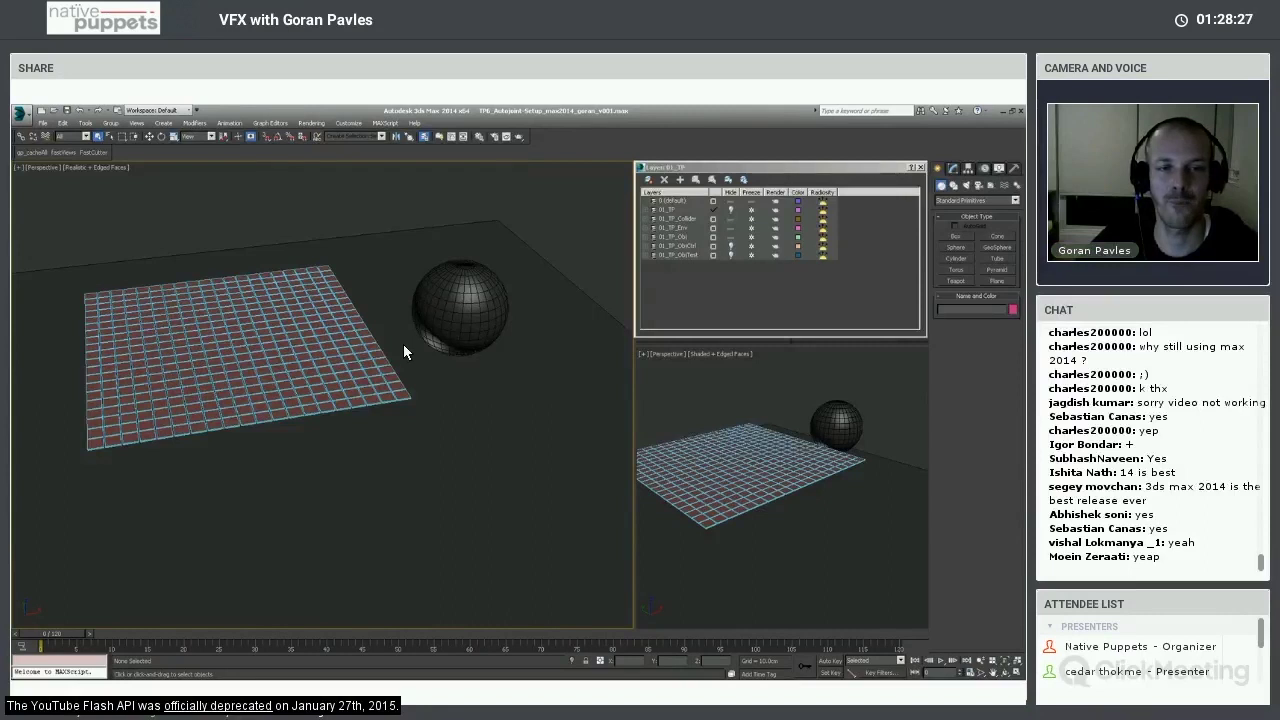
{"action": "middle_click_drag", "start_coordinate": [392, 339], "coordinate": [420, 307], "text": "alt"}
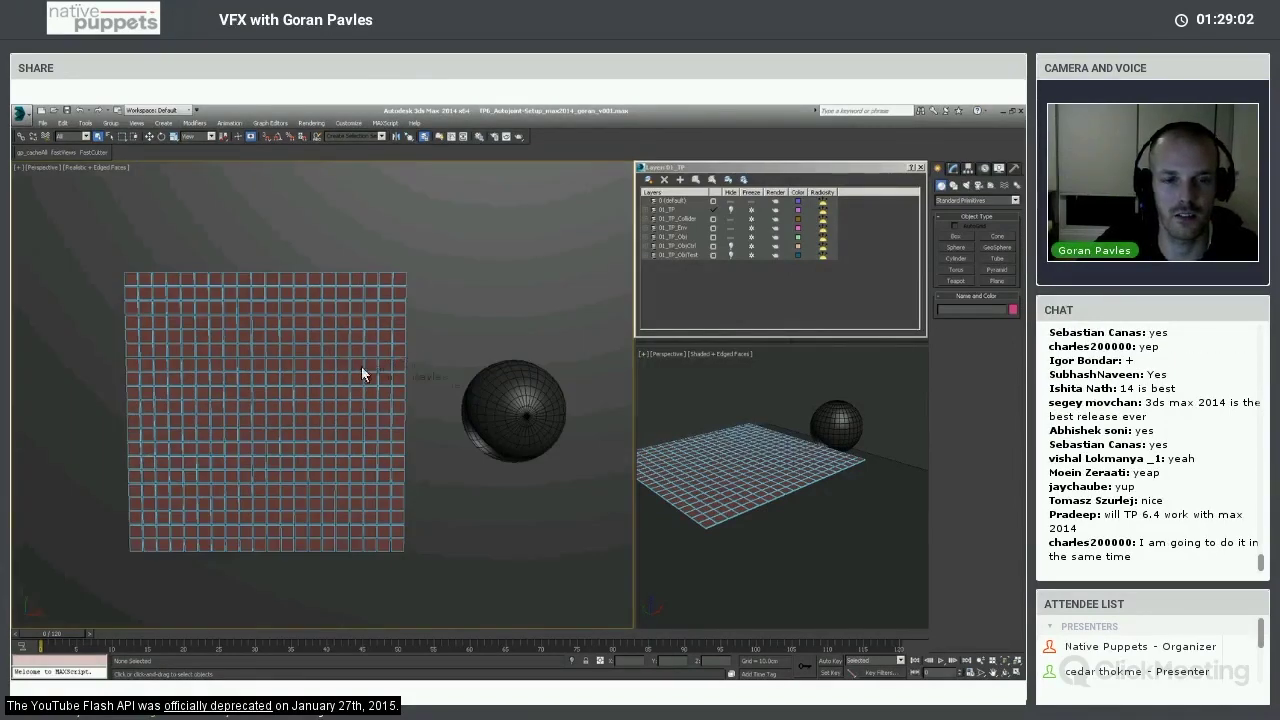
{"action": "scroll", "coordinate": [423, 402], "scroll_direction": "up", "scroll_amount": 5}
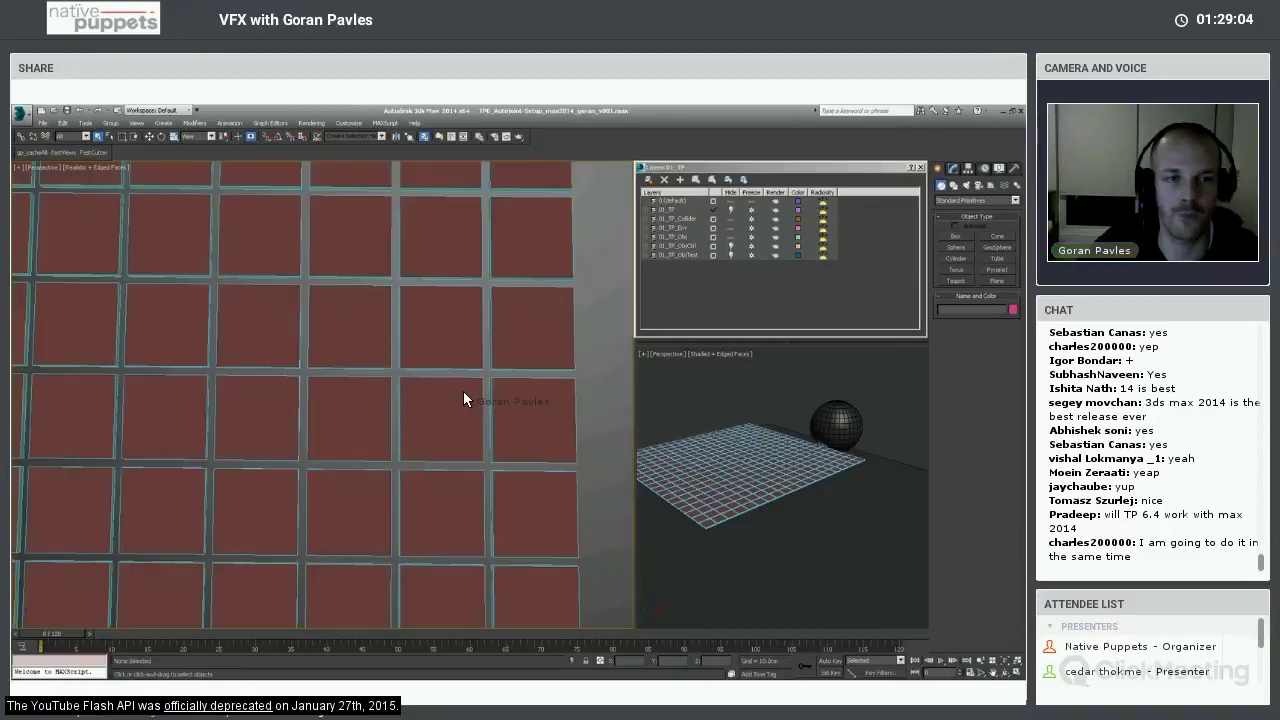
{"action": "middle_click_drag", "start_coordinate": [469, 389], "coordinate": [455, 398], "text": "alt"}
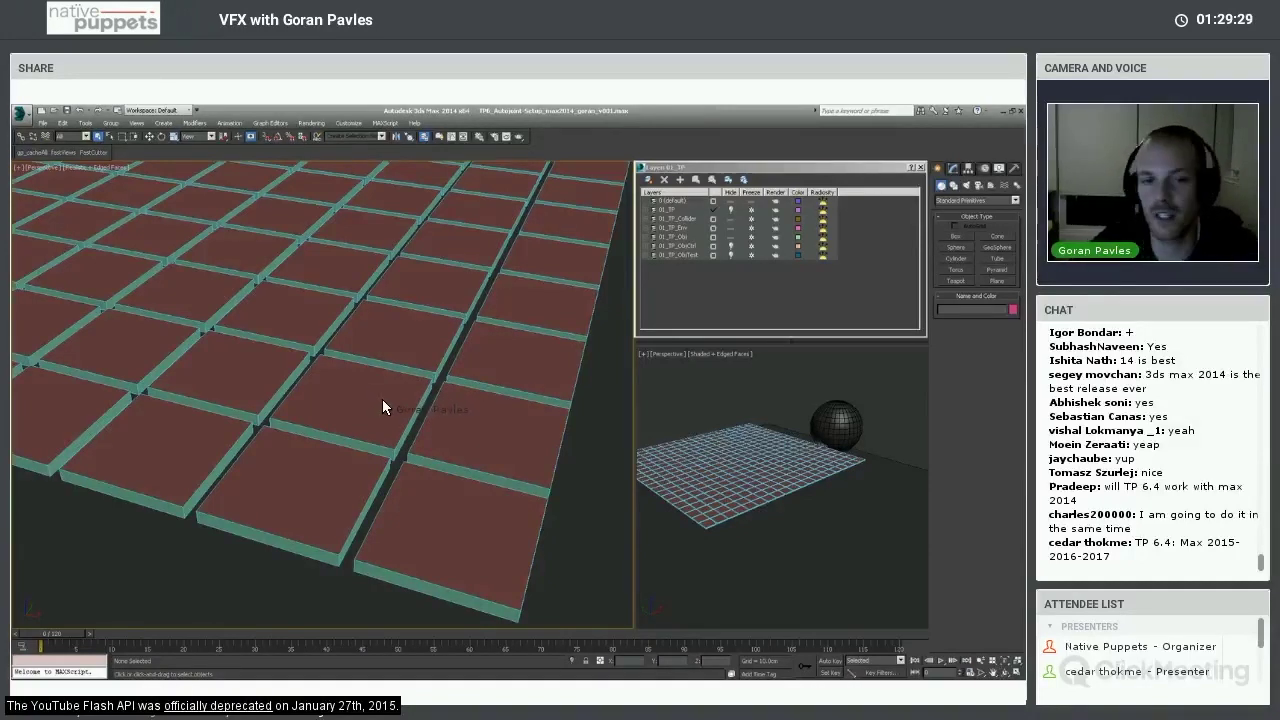
{"action": "scroll", "coordinate": [382, 399], "scroll_direction": "down", "scroll_amount": 5}
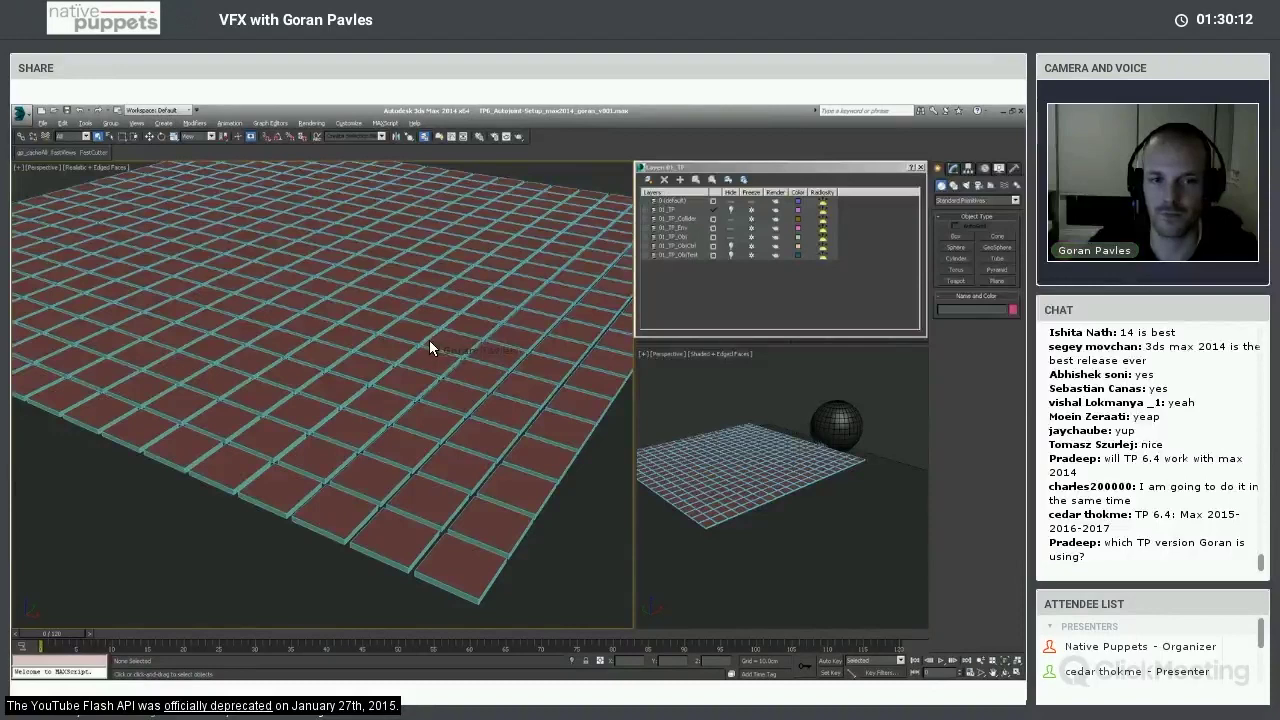
{"action": "middle_click_drag", "start_coordinate": [429, 340], "coordinate": [429, 349]}
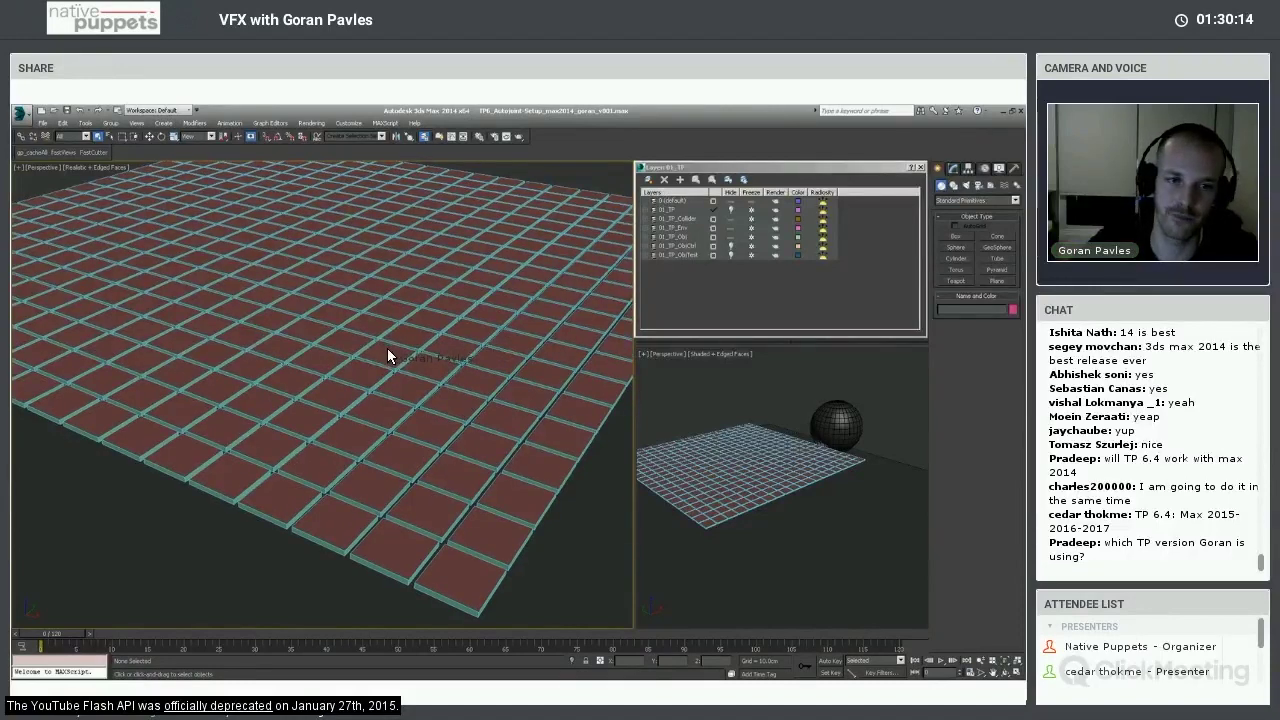
{"action": "scroll", "coordinate": [386, 350], "scroll_direction": "down", "scroll_amount": 3}
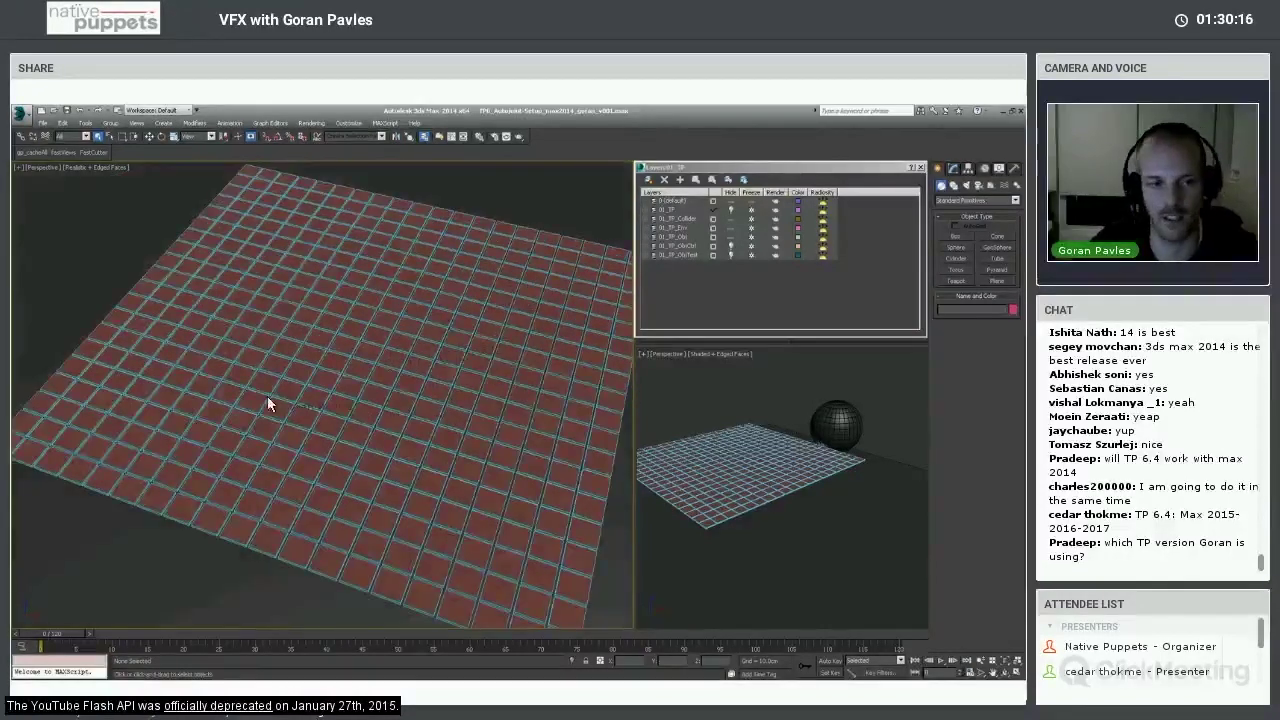
{"action": "scroll", "coordinate": [266, 400], "scroll_direction": "down", "scroll_amount": 1}
{"action": "scroll", "coordinate": [286, 405], "scroll_direction": "down", "scroll_amount": 2}
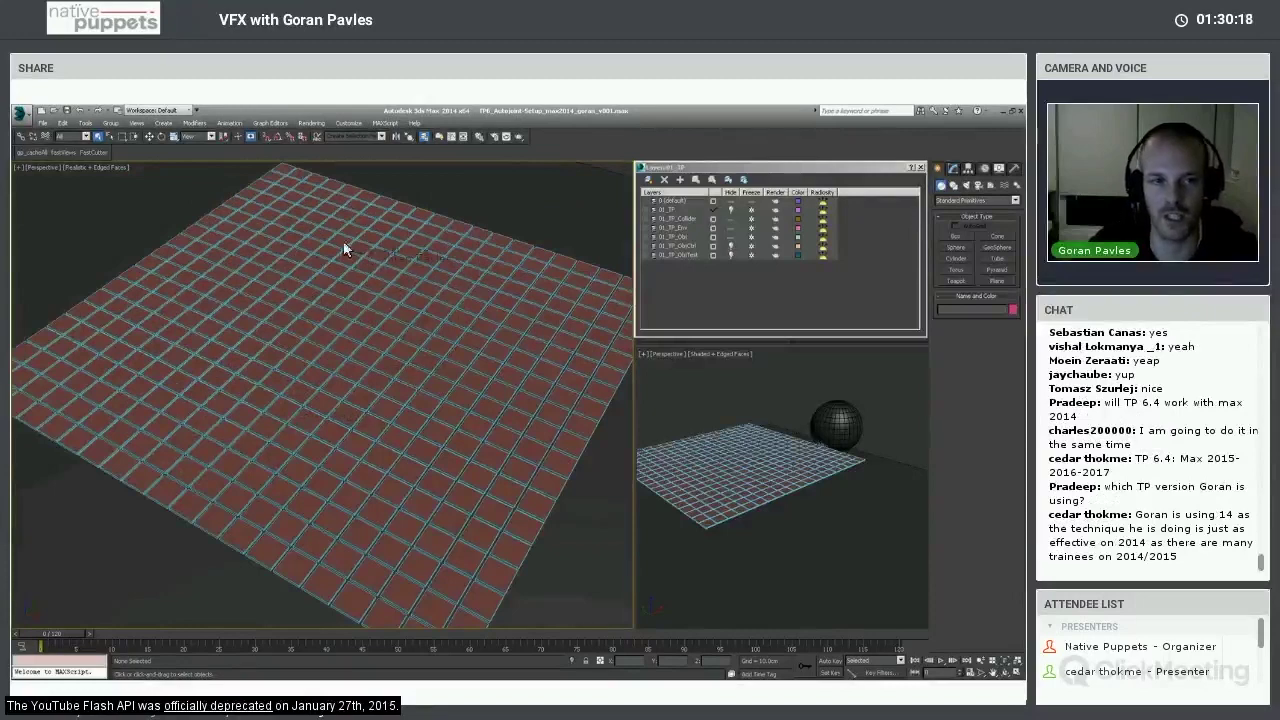
{"action": "scroll", "coordinate": [383, 374], "scroll_direction": "down", "scroll_amount": 1}
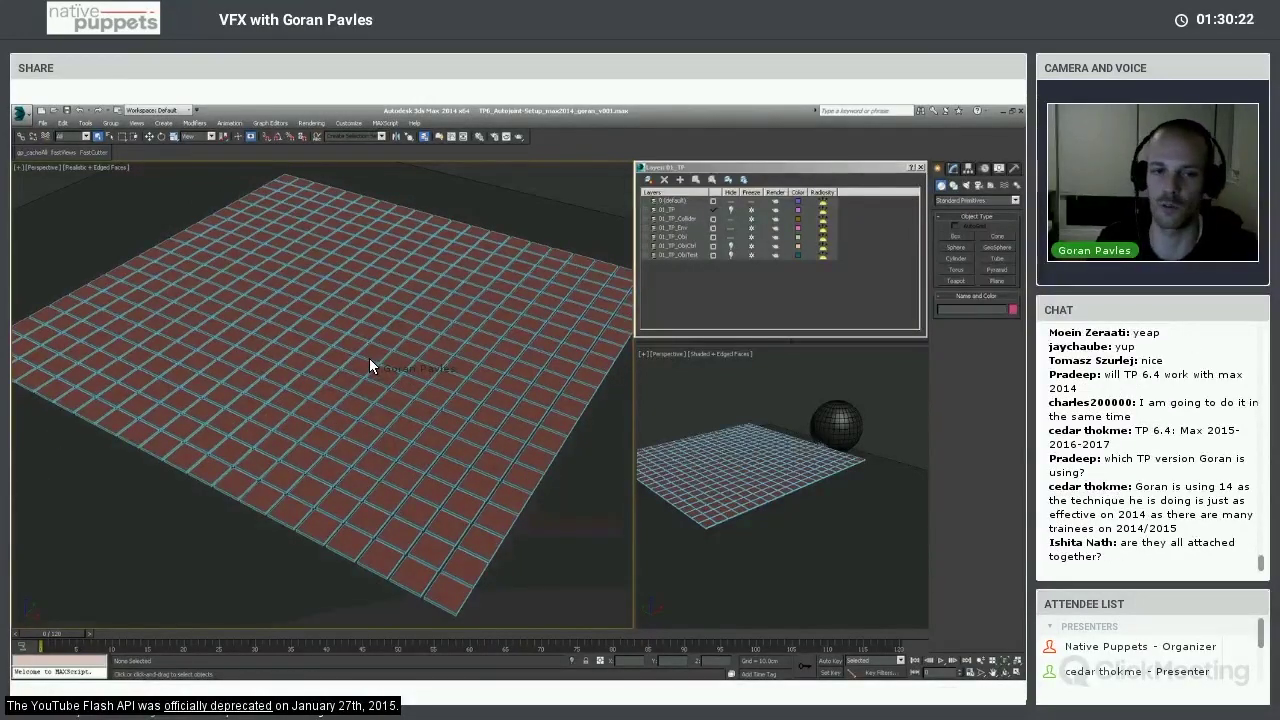
{"action": "scroll", "coordinate": [369, 365], "scroll_direction": "up", "scroll_amount": 1}
{"action": "scroll", "coordinate": [369, 365], "scroll_direction": "up", "scroll_amount": 1}
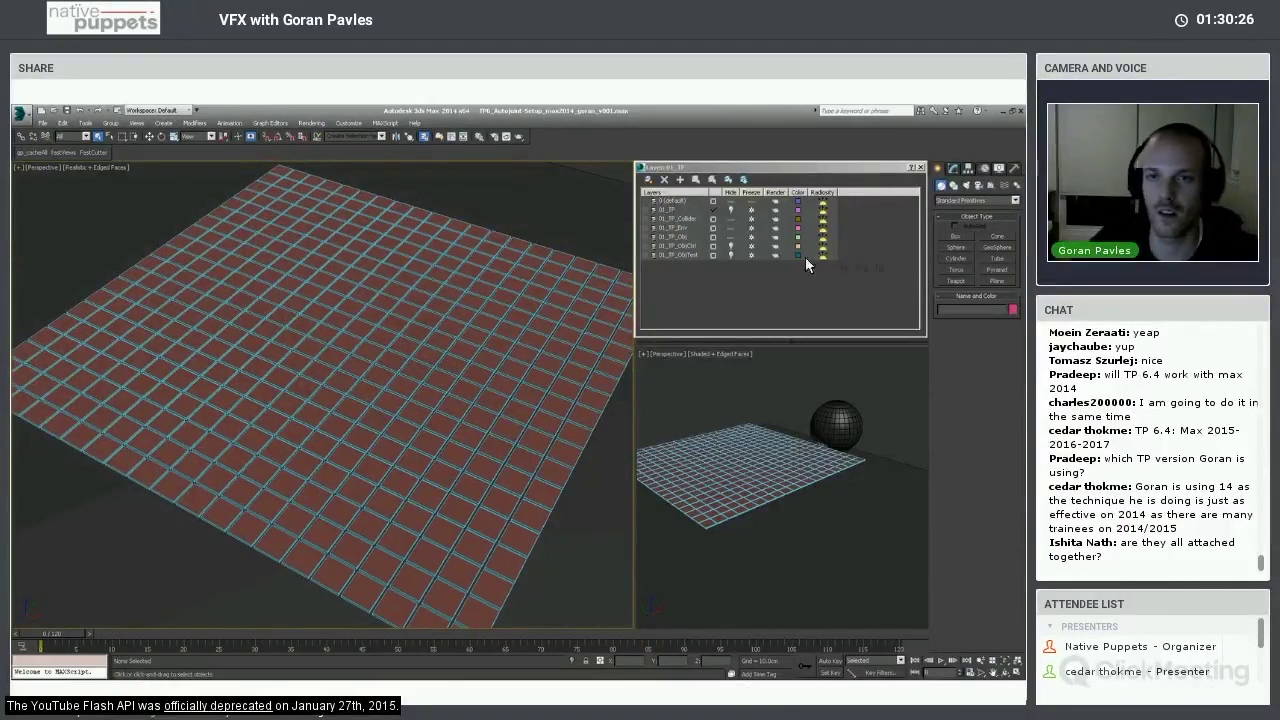
Show the 01_TP layer with the collider, environment and object layers hidden, and frame the particle grid in a shaded top view.
{"action": "left_click_drag", "start_coordinate": [731, 236], "coordinate": [731, 218]}
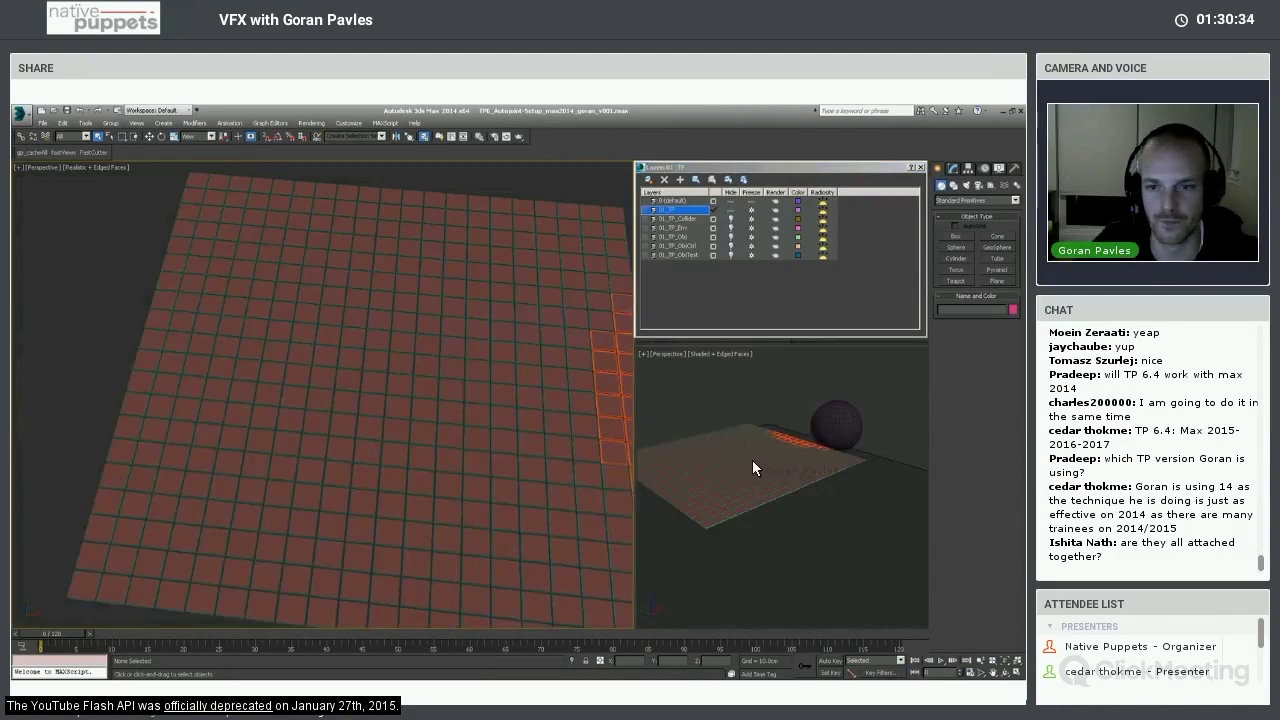
{"action": "left_click", "coordinate": [762, 492]}
{"action": "key", "text": "t"}
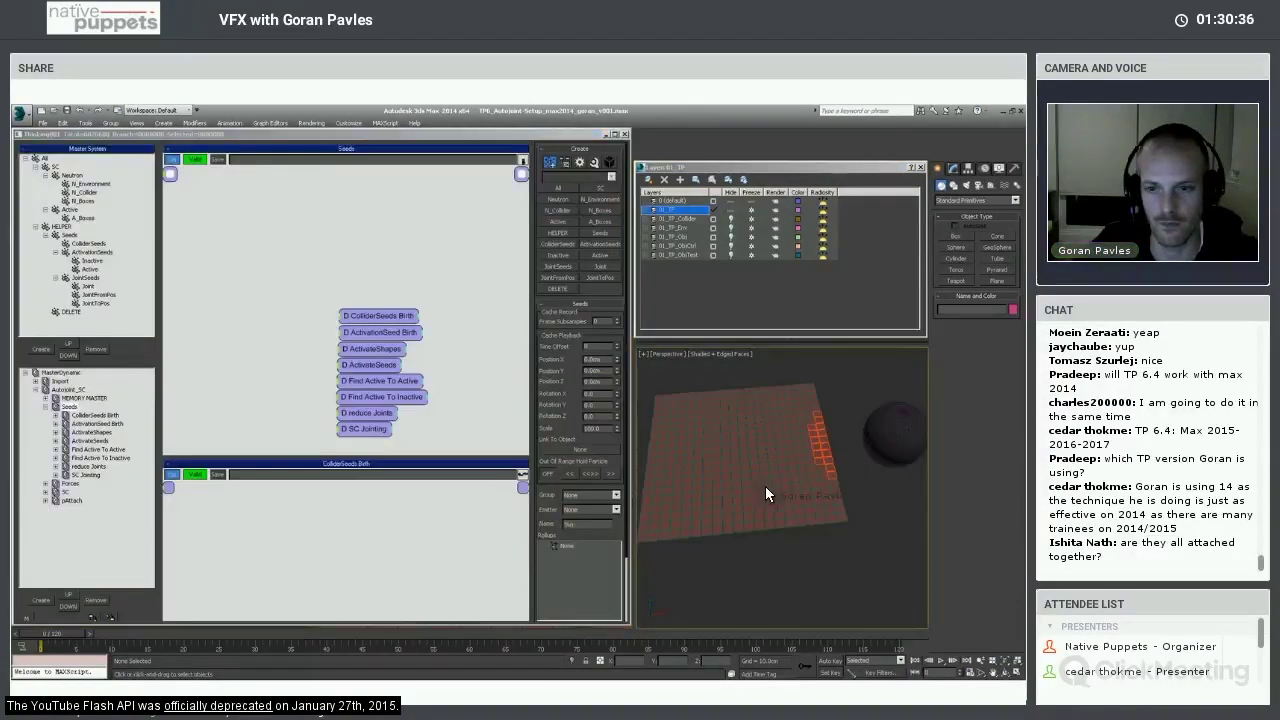
{"action": "scroll", "coordinate": [688, 405], "scroll_direction": "up", "scroll_amount": 1}
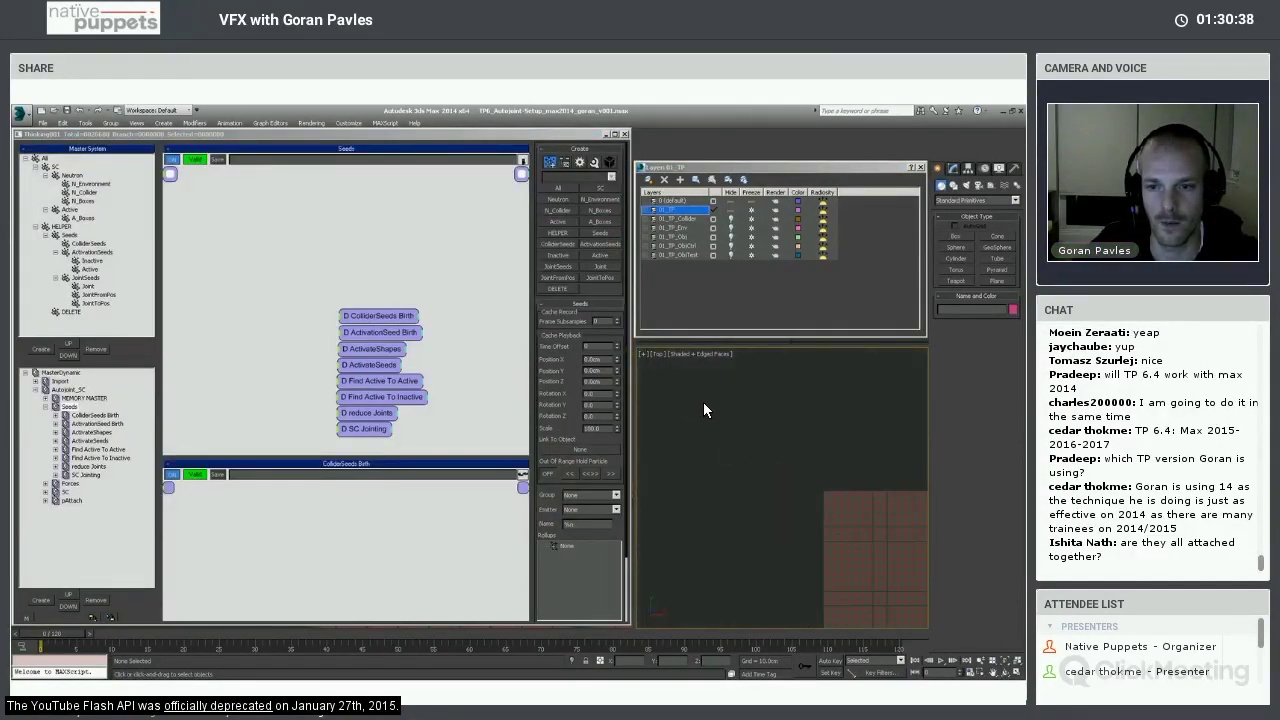
{"action": "scroll", "coordinate": [705, 406], "scroll_direction": "up", "scroll_amount": 3}
{"action": "middle_click_drag", "start_coordinate": [865, 540], "coordinate": [677, 383]}
{"action": "scroll", "coordinate": [677, 383], "scroll_direction": "up", "scroll_amount": 2}
{"action": "scroll", "coordinate": [686, 388], "scroll_direction": "down", "scroll_amount": 3}
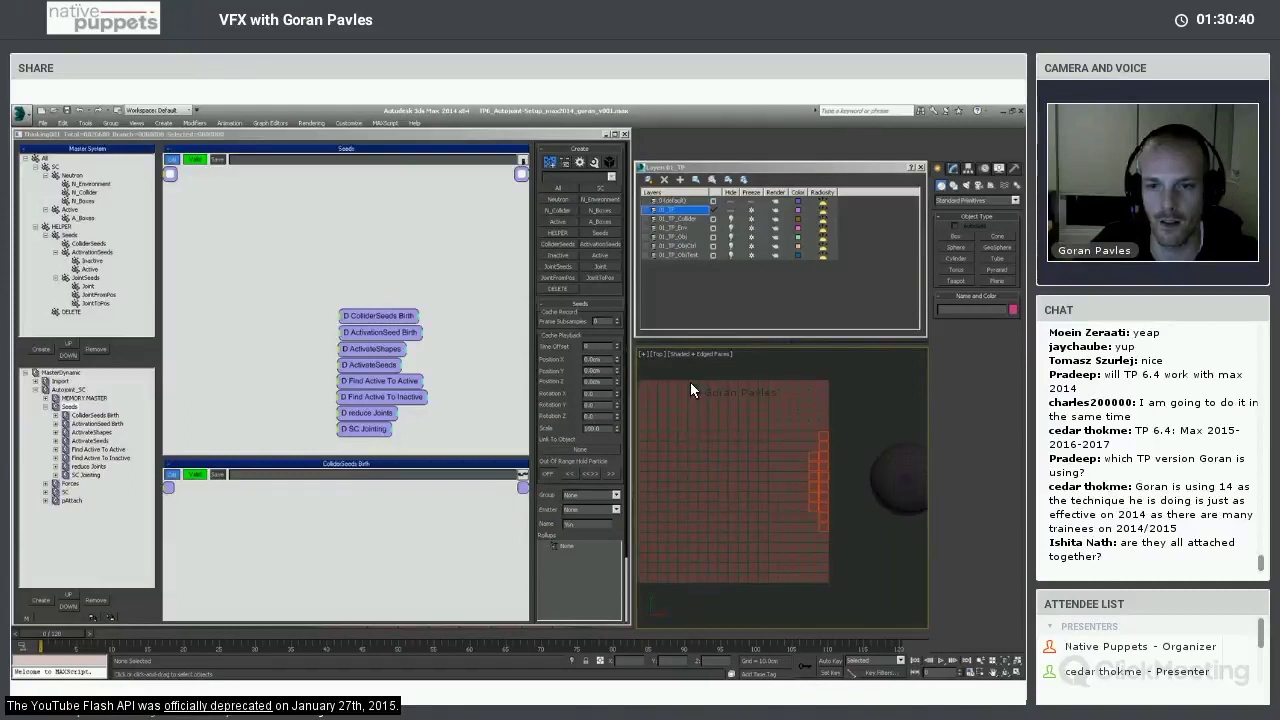
Collapse the Autojoint_SC tree and turn off the Import and Autojoint_SC dynamic sets.
{"action": "left_click", "coordinate": [44, 406]}
{"action": "left_click", "coordinate": [35, 390]}
{"action": "left_click", "coordinate": [46, 389]}
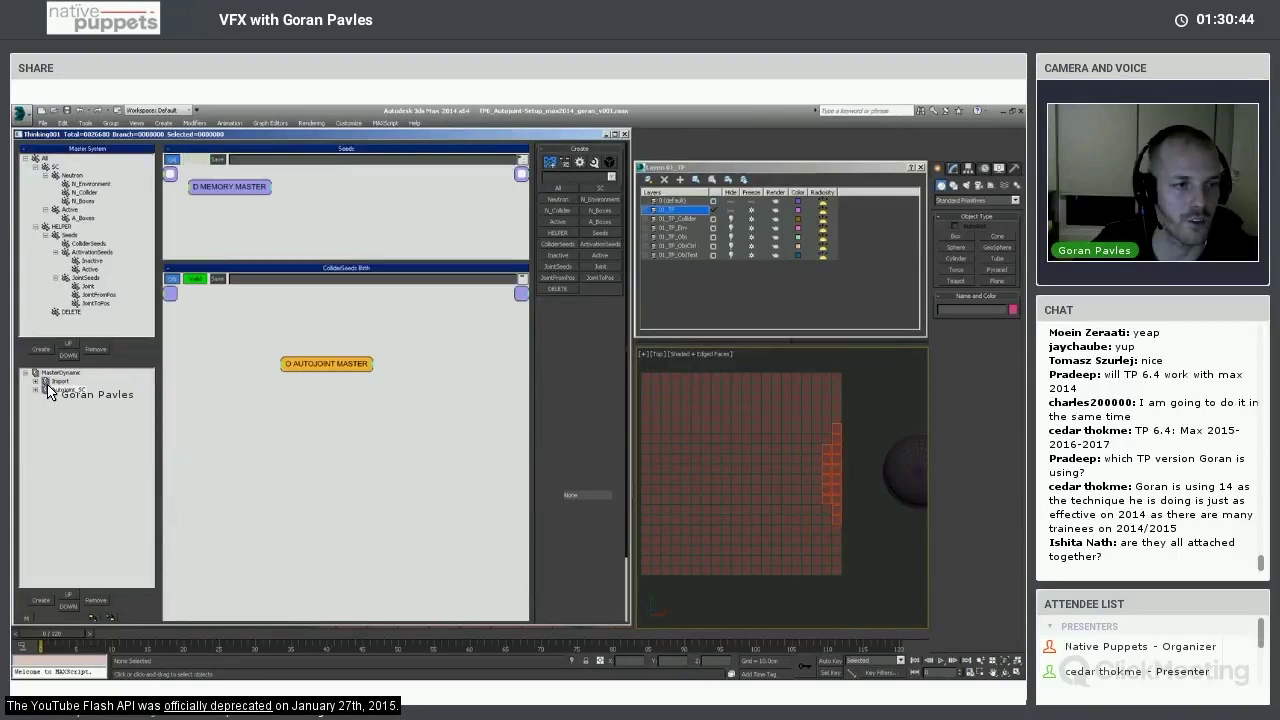
{"action": "left_click", "coordinate": [43, 381]}
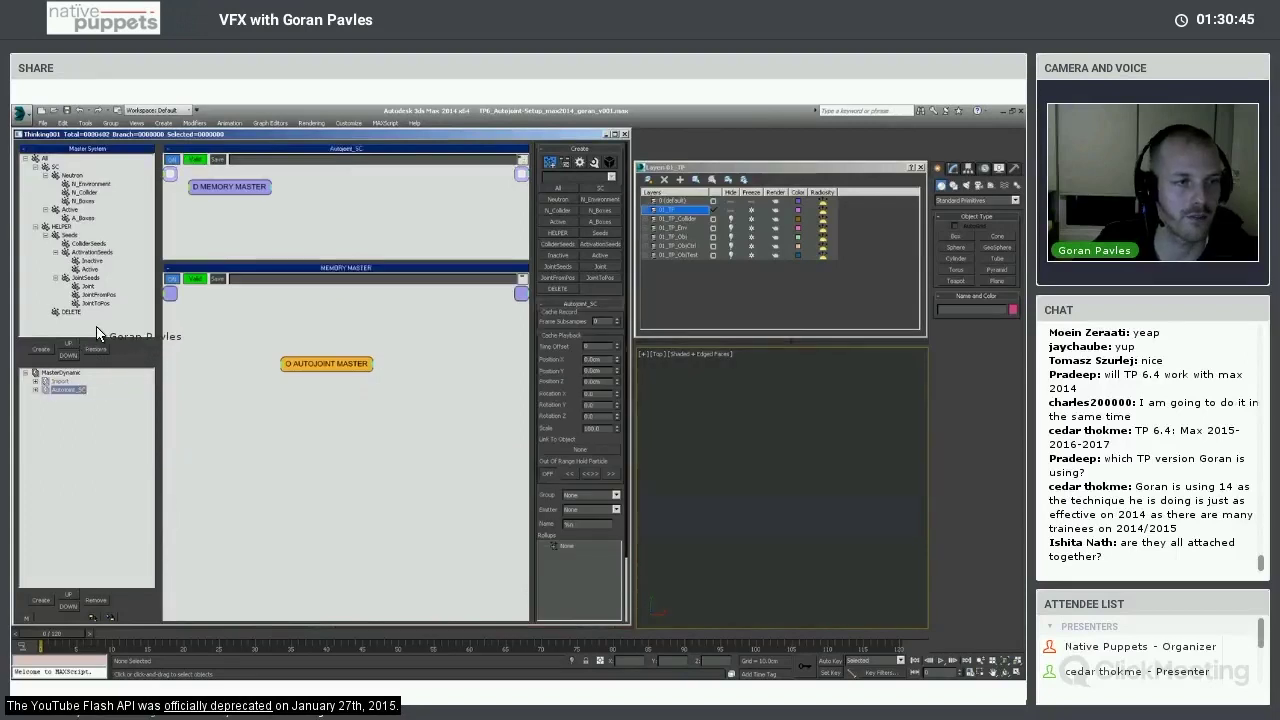
Go through the dynamic sets nested under Seeds in Autojoint_SC.
{"action": "left_click", "coordinate": [35, 390]}
{"action": "left_click", "coordinate": [46, 407]}
{"action": "right_click", "coordinate": [83, 424]}
{"action": "right_click", "coordinate": [85, 432]}
{"action": "right_click", "coordinate": [83, 441]}
{"action": "right_click", "coordinate": [85, 449]}
{"action": "right_click", "coordinate": [87, 458]}
{"action": "left_click", "coordinate": [45, 406]}
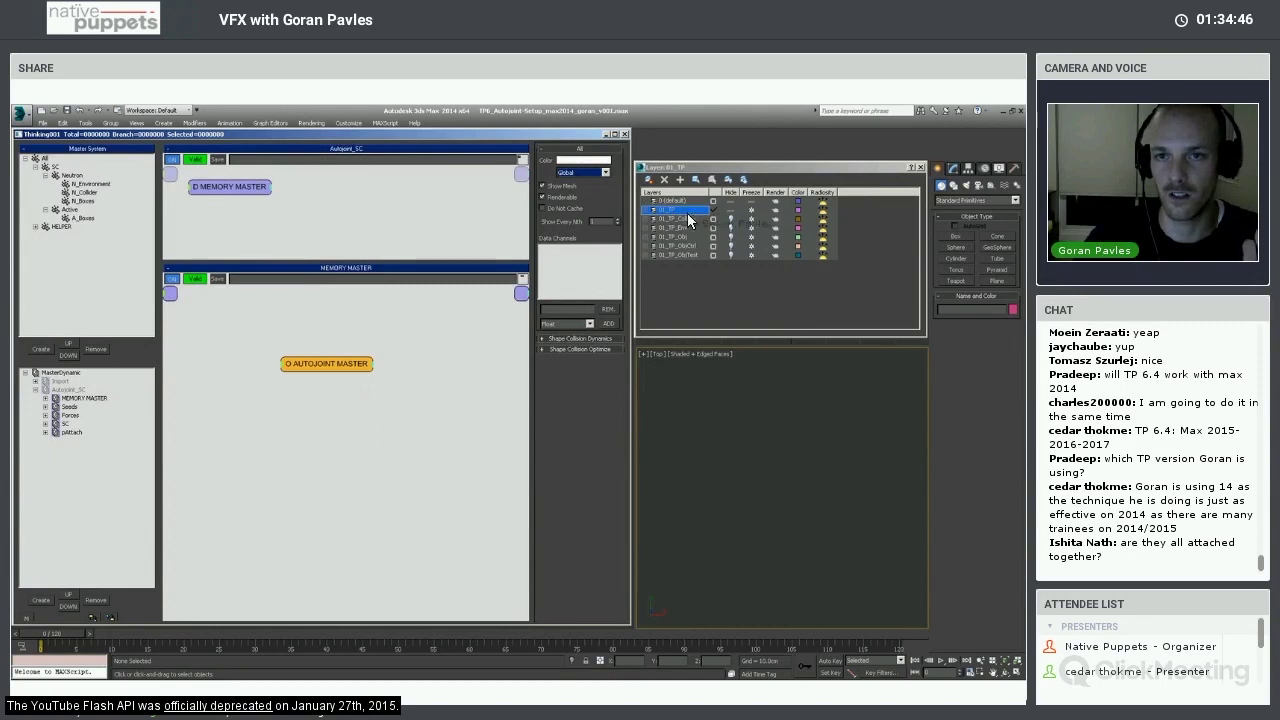
Unhide the 01_TP_Env, 01_TP_Collider and 01_TP_Obj layers and frame their objects in a perspective view.
{"action": "left_click", "coordinate": [731, 227]}
{"action": "left_click", "coordinate": [731, 219]}
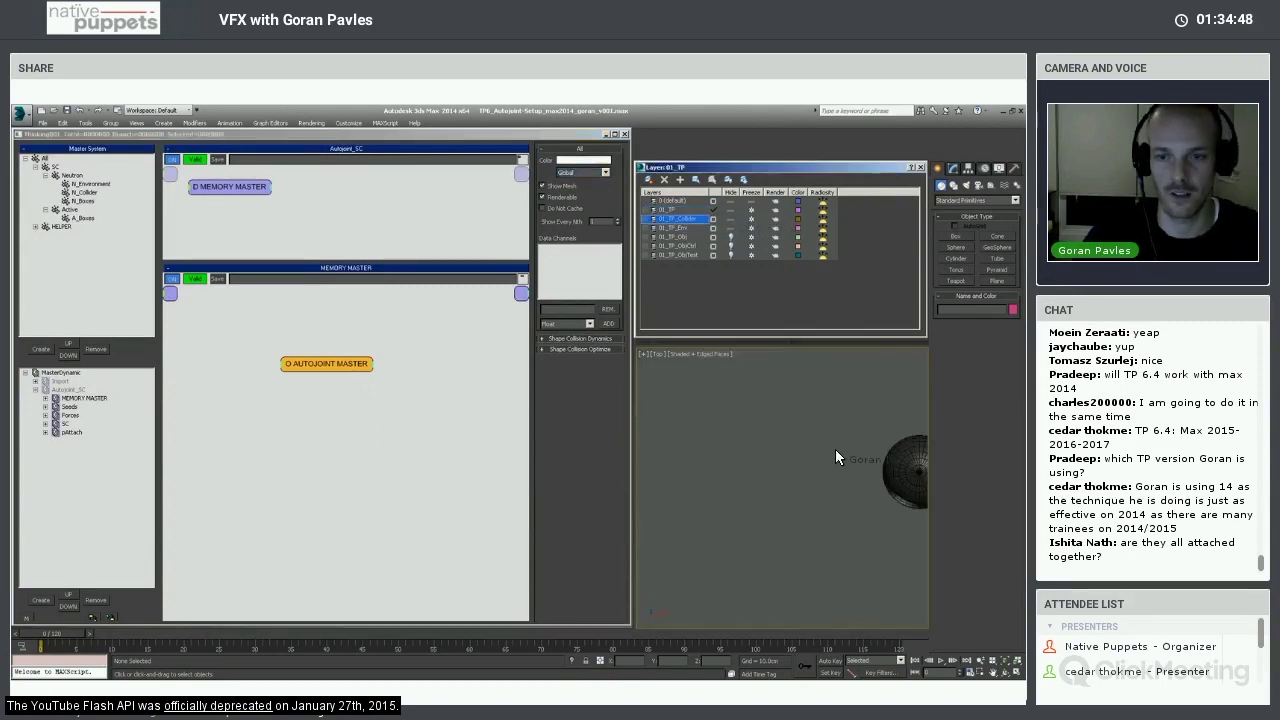
{"action": "scroll", "coordinate": [811, 462], "scroll_direction": "down", "scroll_amount": 3}
{"action": "key", "text": "p"}
{"action": "mouse_move", "coordinate": [784, 454]}
{"action": "middle_mouse_down", "text": "alt"}
{"action": "mouse_move", "coordinate": [796, 431]}
{"action": "mouse_move", "coordinate": [749, 440]}
{"action": "mouse_move", "coordinate": [768, 440]}
{"action": "mouse_move", "coordinate": [772, 424]}
{"action": "middle_mouse_up", "text": "alt"}
{"action": "left_click", "coordinate": [731, 236]}
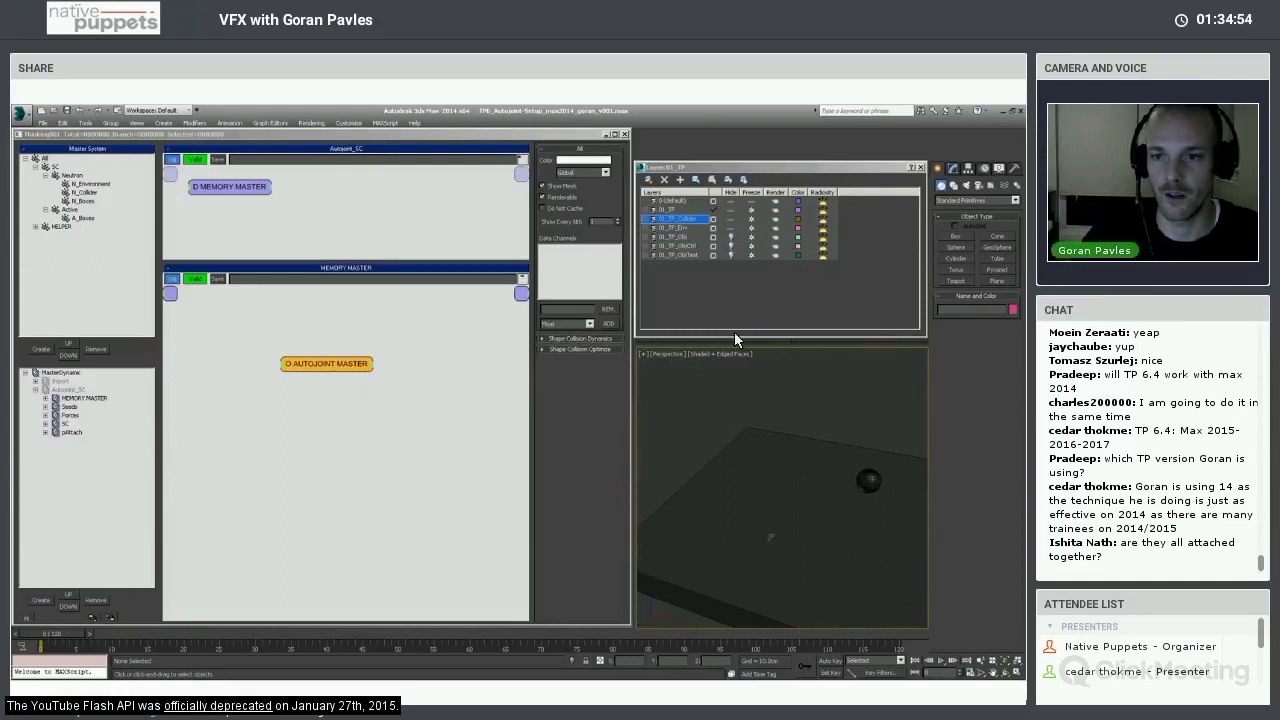
{"action": "middle_click_drag", "start_coordinate": [756, 445], "coordinate": [690, 423]}
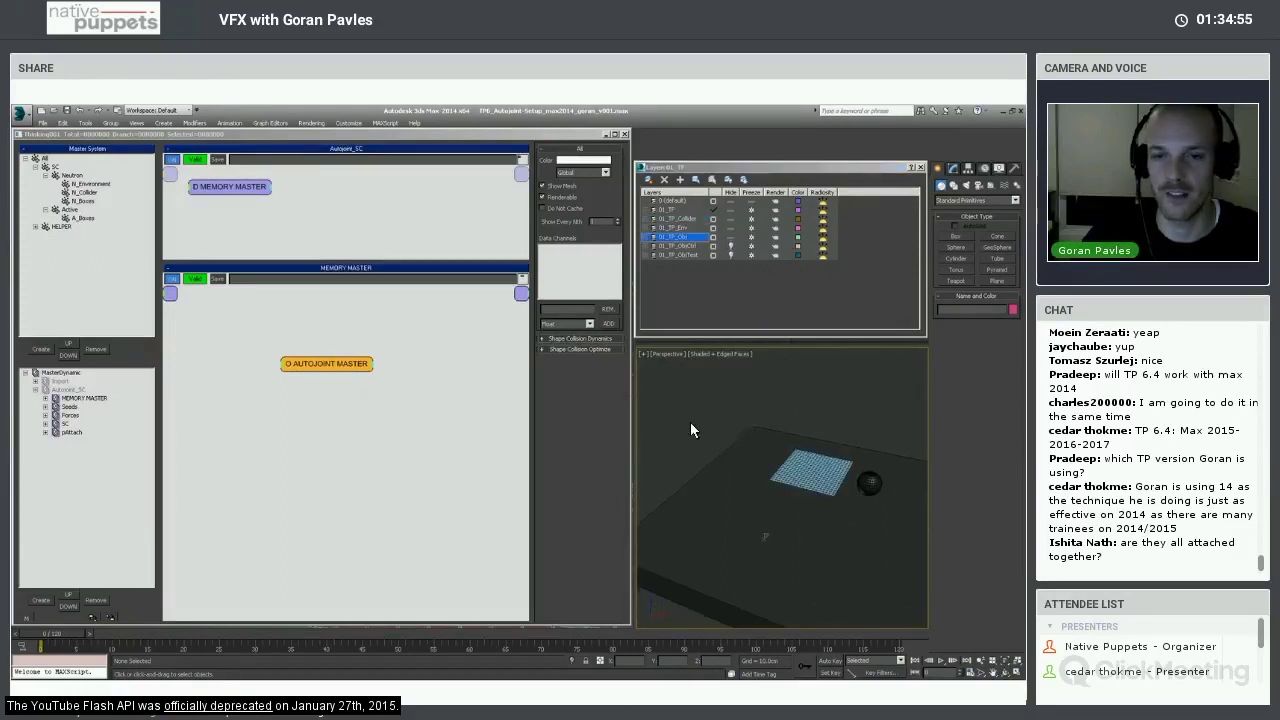
Review the N_Boxes, N_Environment, Neutron and Active particle groups and their place under SC.
{"action": "left_click", "coordinate": [83, 201]}
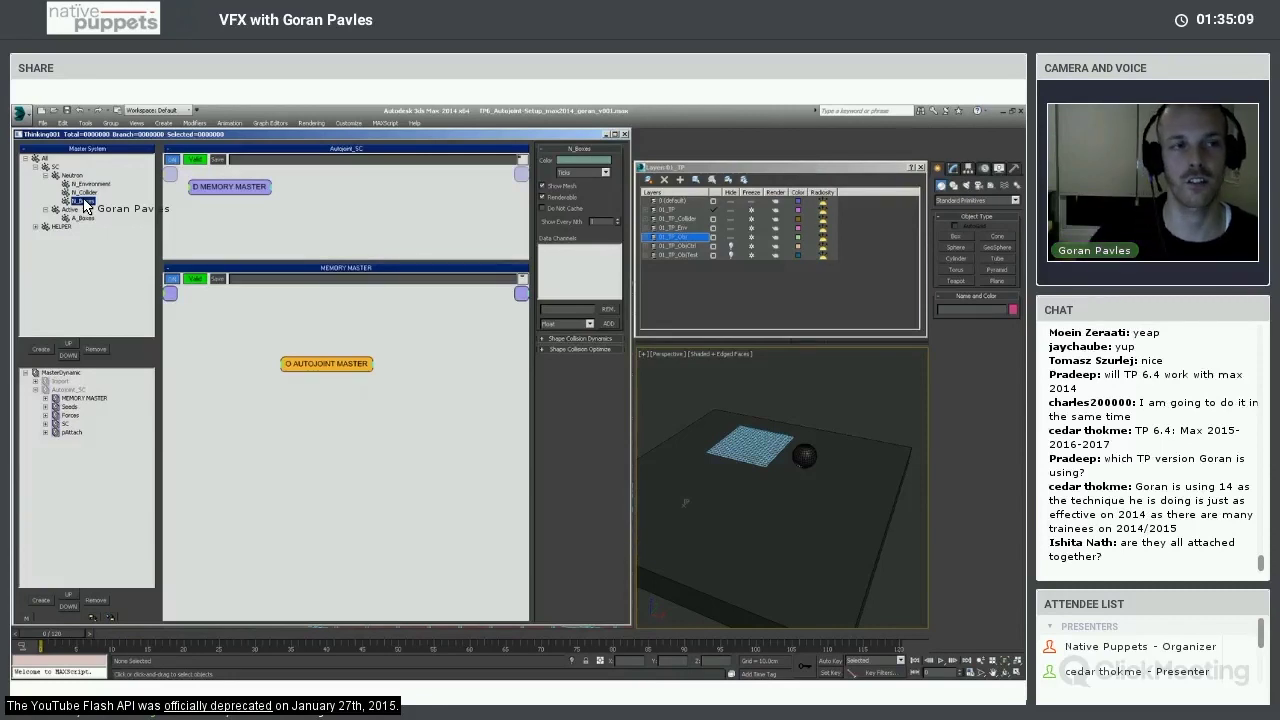
{"action": "left_click", "coordinate": [88, 185]}
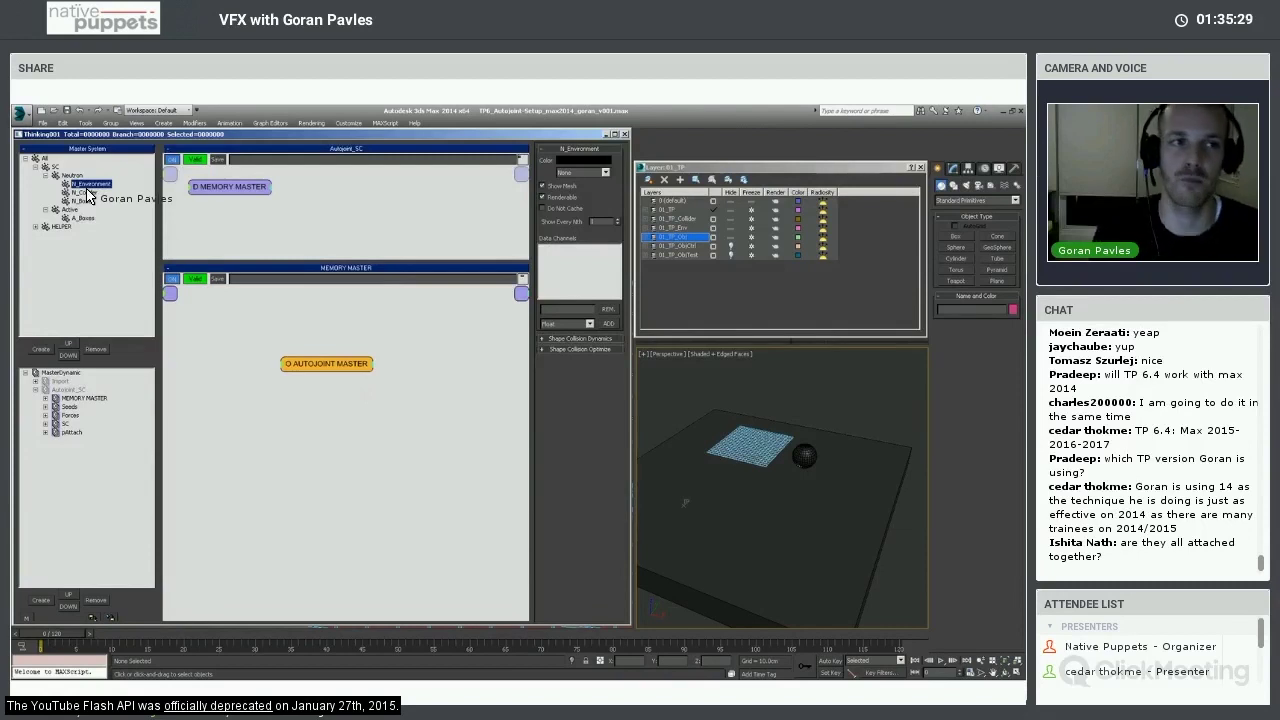
{"action": "left_click", "coordinate": [72, 175]}
{"action": "left_click", "coordinate": [45, 175]}
{"action": "left_click", "coordinate": [46, 184]}
{"action": "left_click", "coordinate": [56, 167]}
{"action": "left_click", "coordinate": [71, 176]}
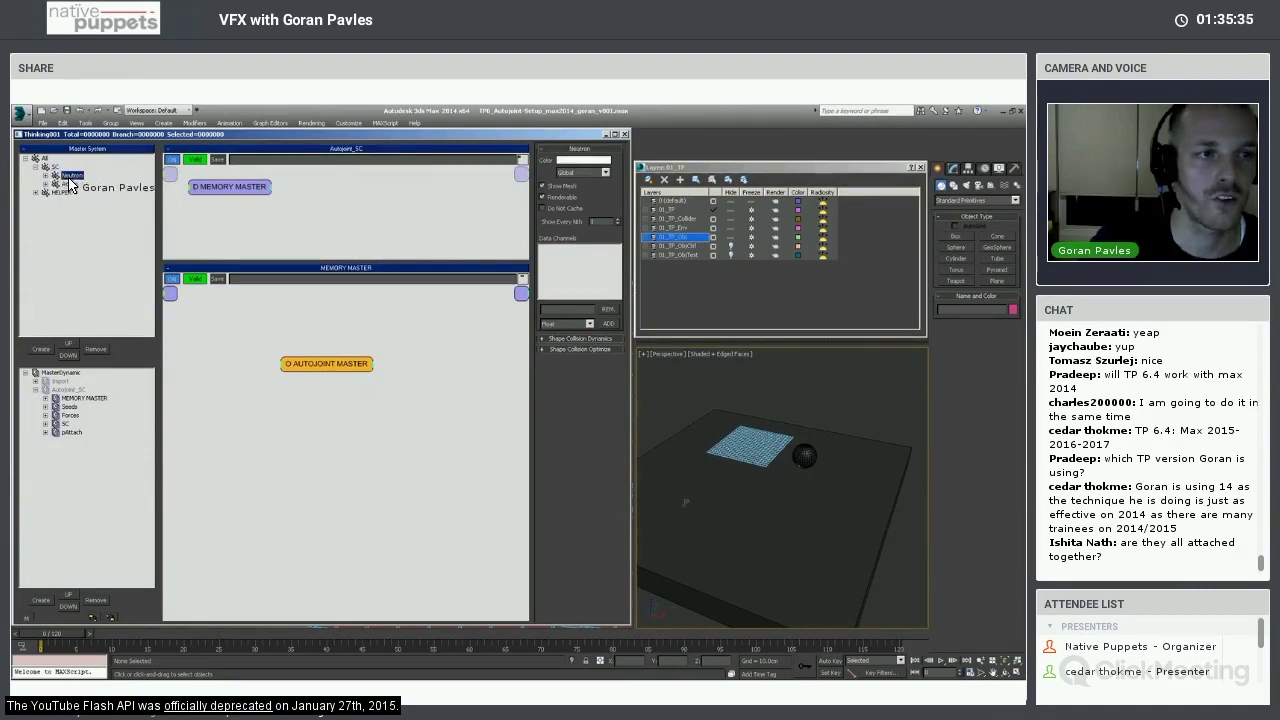
{"action": "left_click", "coordinate": [68, 184]}
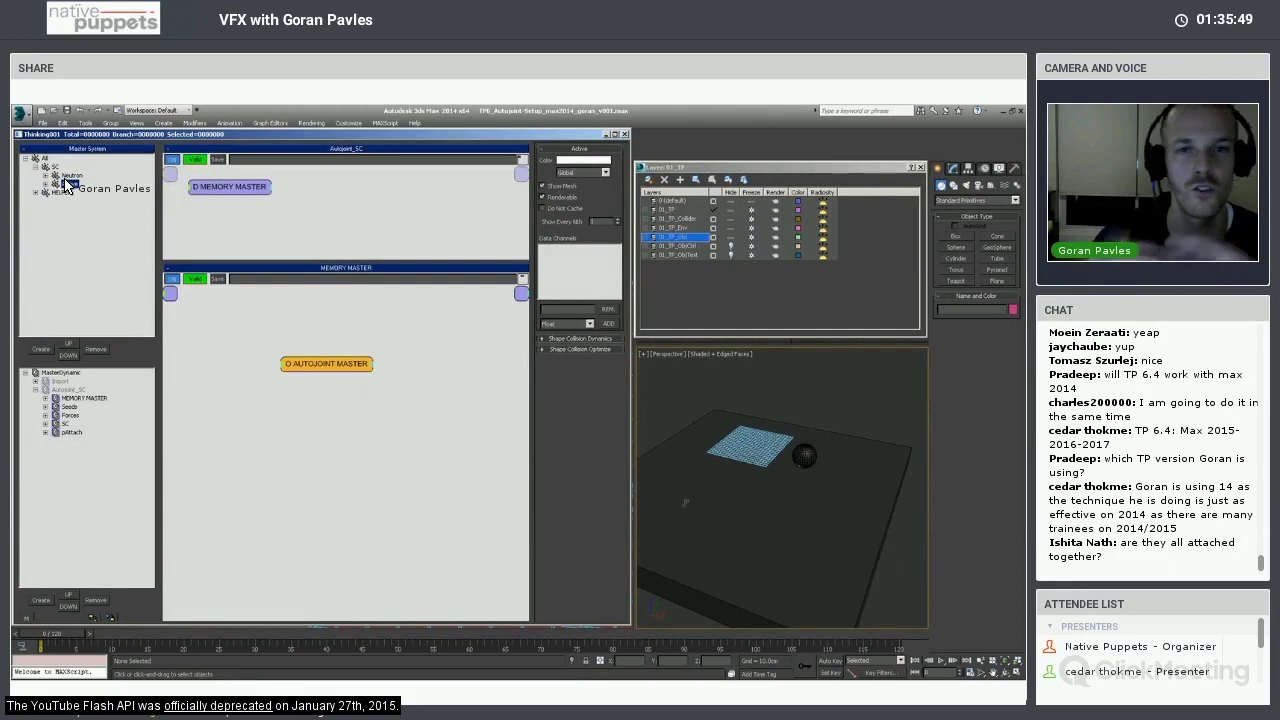
Compare the Shape Collision Dynamics settings of the N_Environment and A_Boxes groups.
{"action": "left_click", "coordinate": [45, 175]}
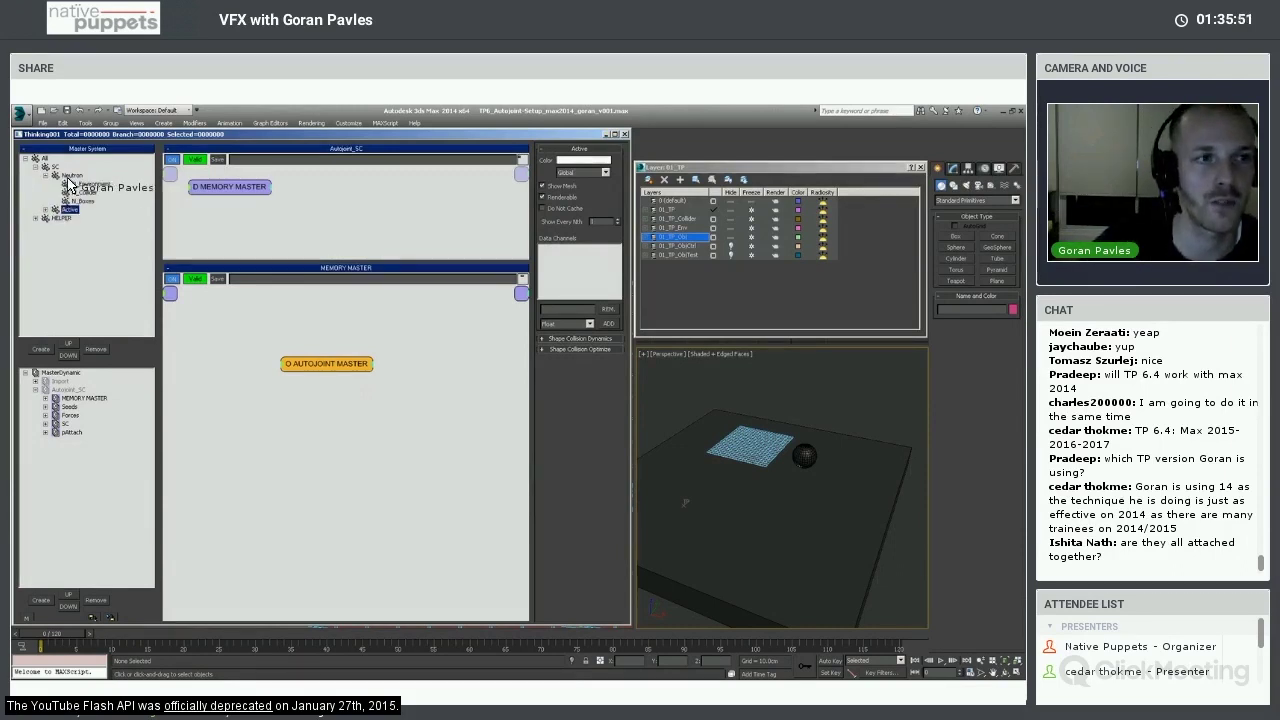
{"action": "left_click", "coordinate": [88, 185]}
{"action": "left_click", "coordinate": [88, 185]}
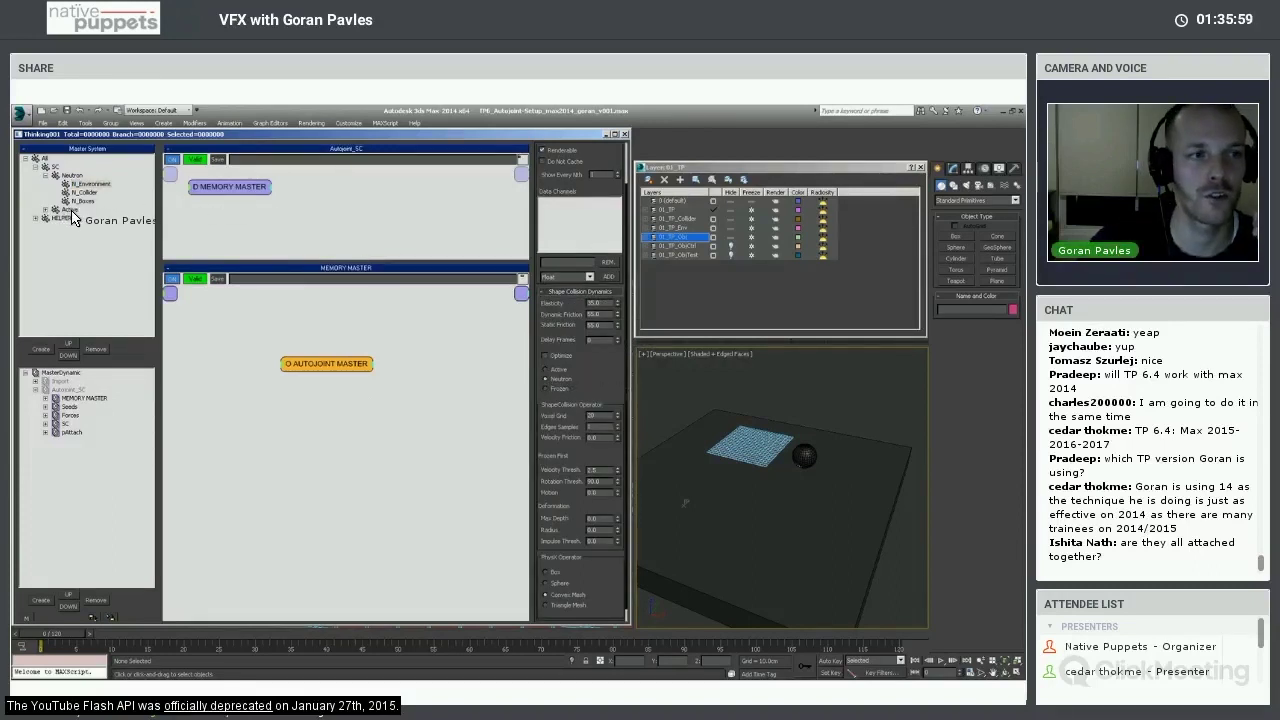
{"action": "left_click", "coordinate": [547, 369]}
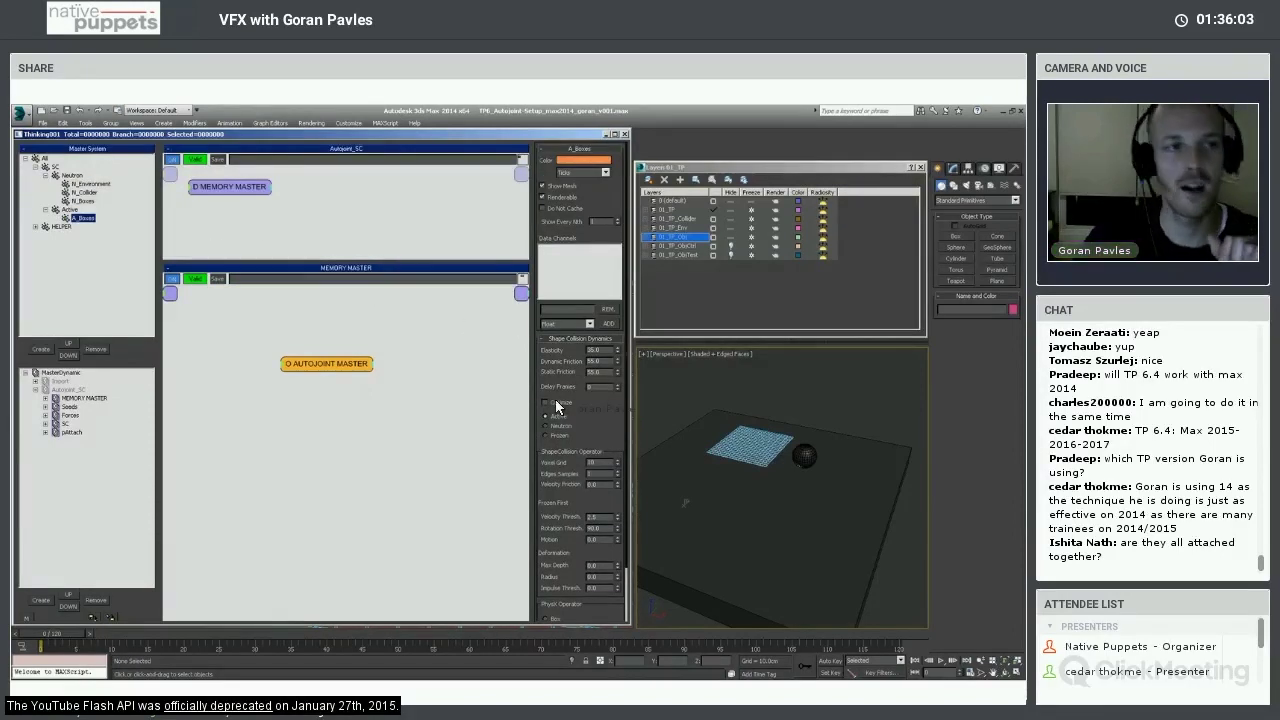
Review the SC group hierarchy, collapse its Neutron and Active subgroups and SC itself, and select the HELPER group.
{"action": "left_click", "coordinate": [45, 175]}
{"action": "left_click", "coordinate": [45, 183]}
{"action": "left_click", "coordinate": [50, 168]}
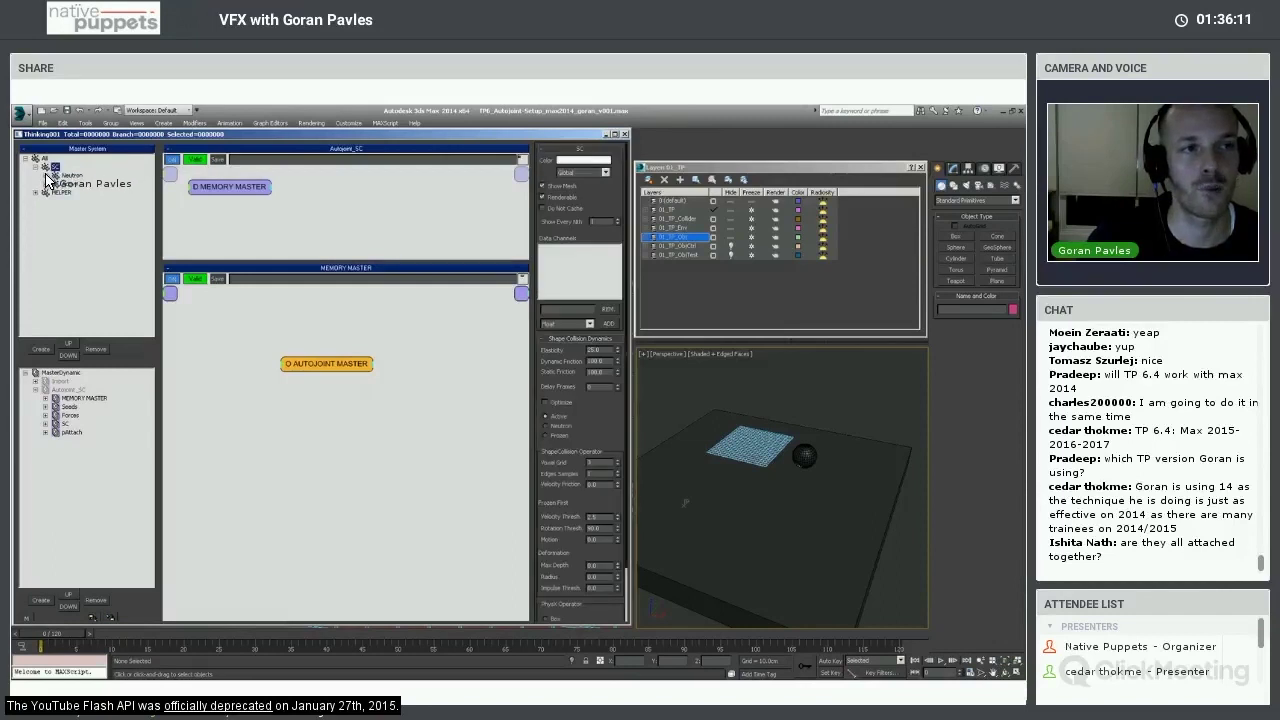
{"action": "left_click", "coordinate": [45, 175]}
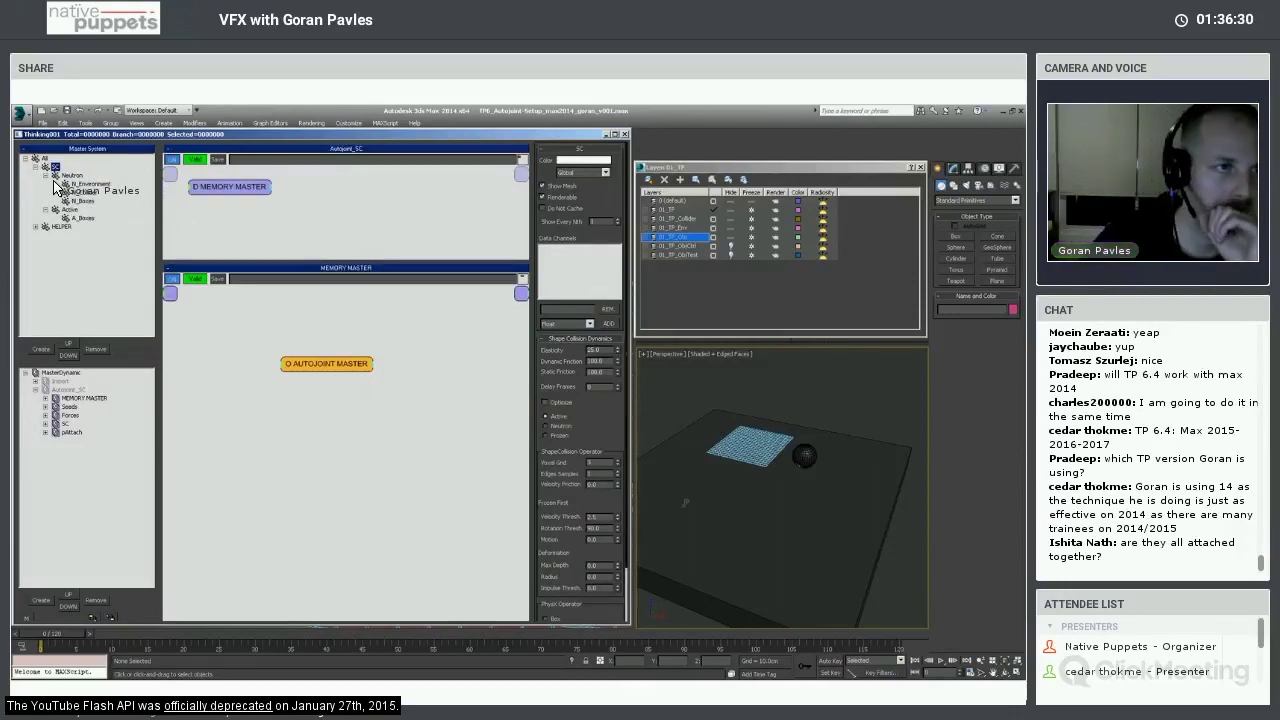
{"action": "left_click", "coordinate": [45, 175]}
{"action": "left_click", "coordinate": [45, 184]}
{"action": "double_click", "coordinate": [56, 168]}
{"action": "left_click", "coordinate": [58, 176]}
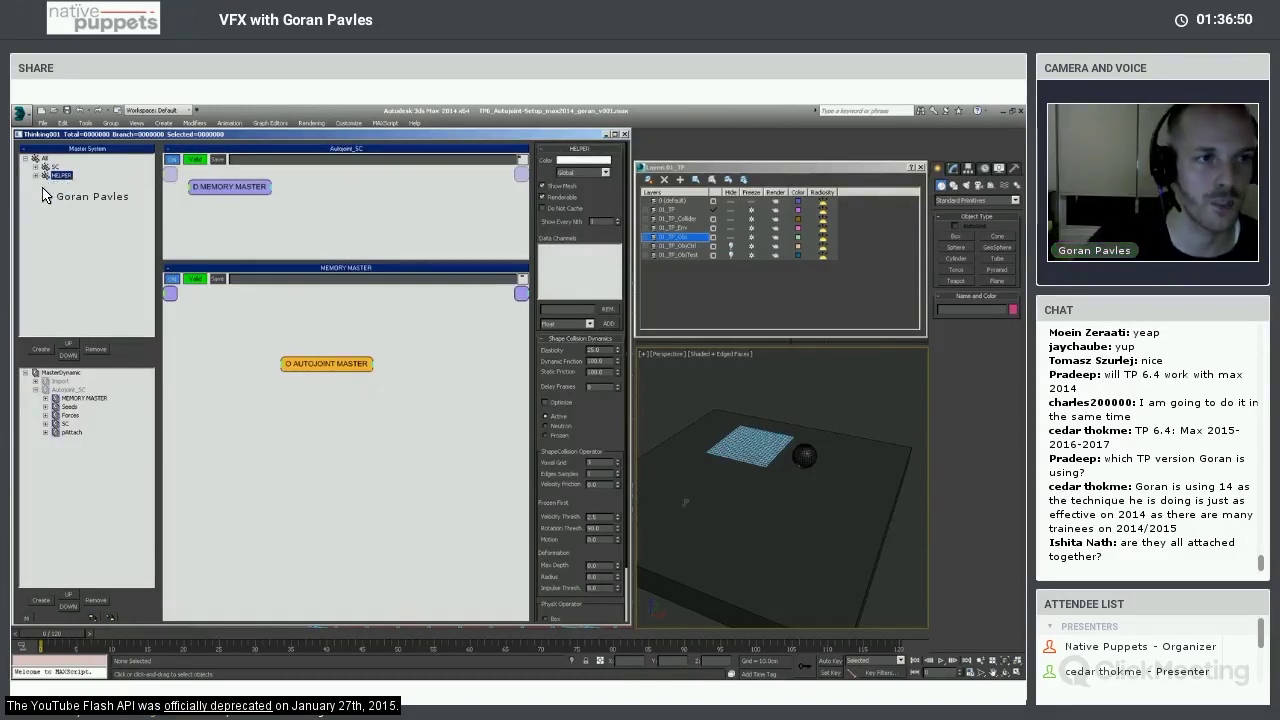
Expand the HELPER group and review the ColliderSeeds and ActivationSeeds particle groups under its Seeds subgroup.
{"action": "left_click", "coordinate": [35, 175]}
{"action": "left_click", "coordinate": [55, 208]}
{"action": "left_click", "coordinate": [54, 192]}
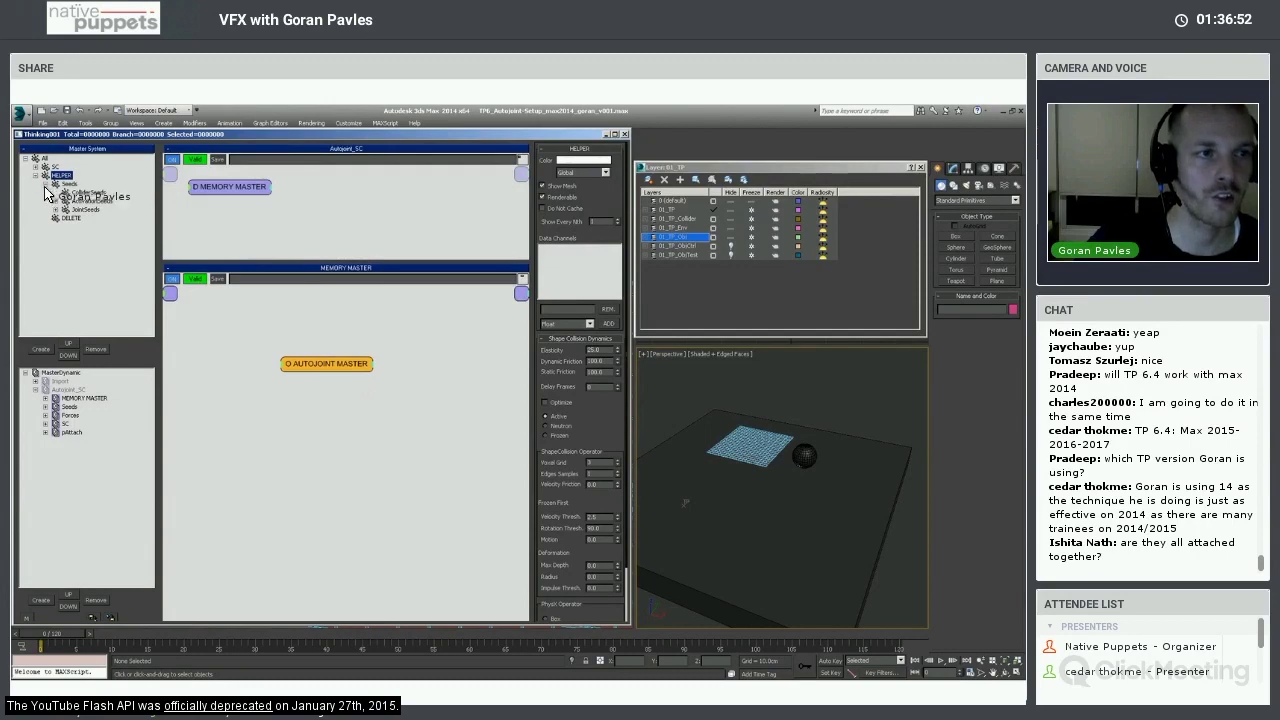
{"action": "left_click", "coordinate": [45, 185]}
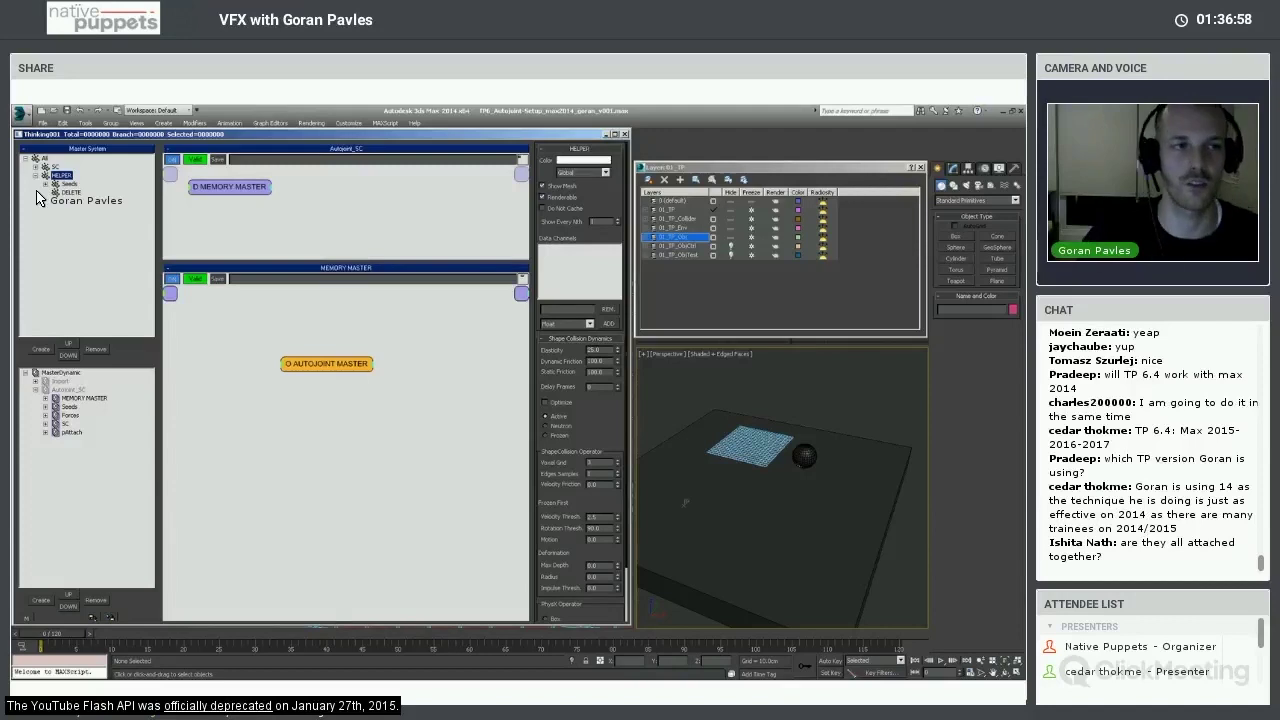
{"action": "left_click", "coordinate": [45, 184]}
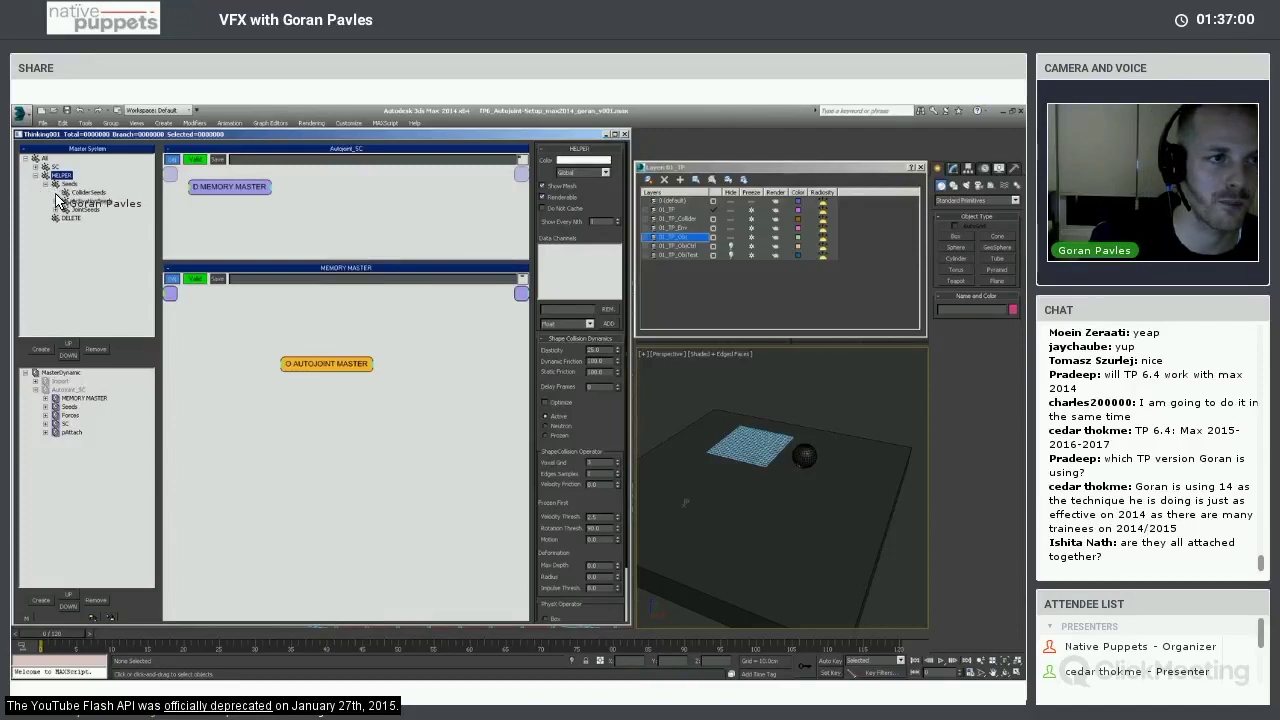
{"action": "left_click", "coordinate": [72, 193]}
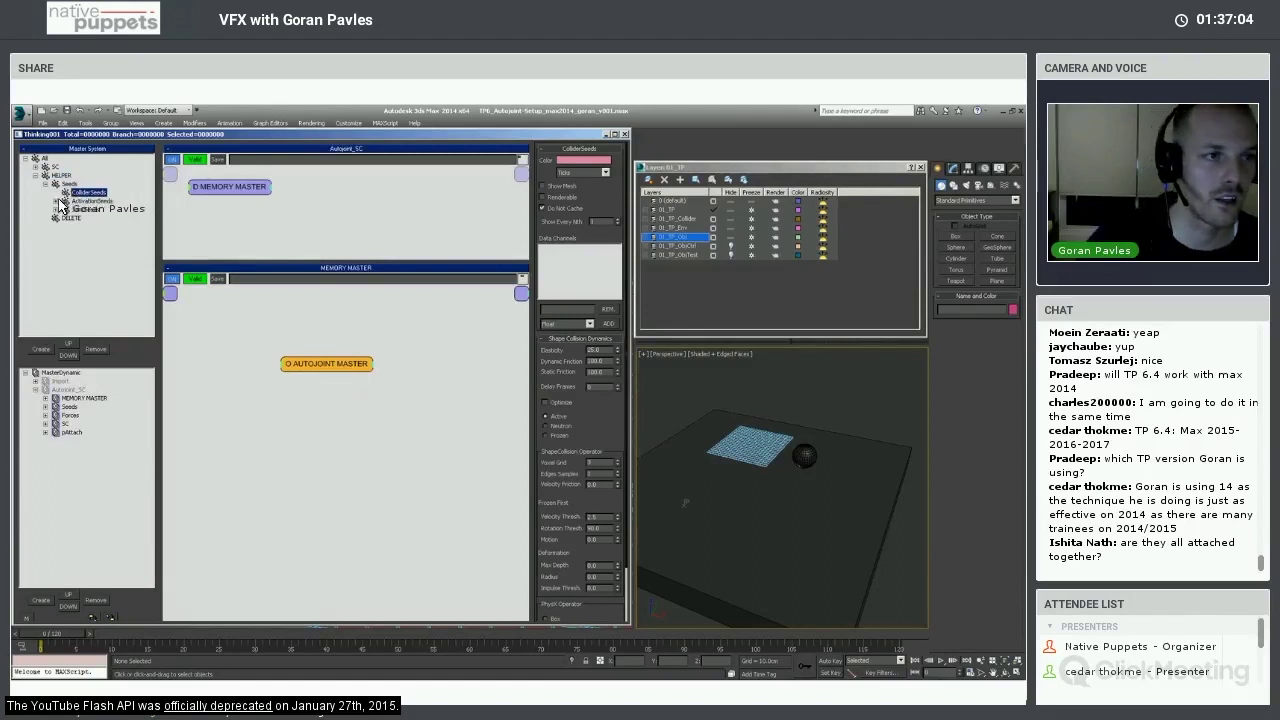
{"action": "left_click", "coordinate": [56, 201]}
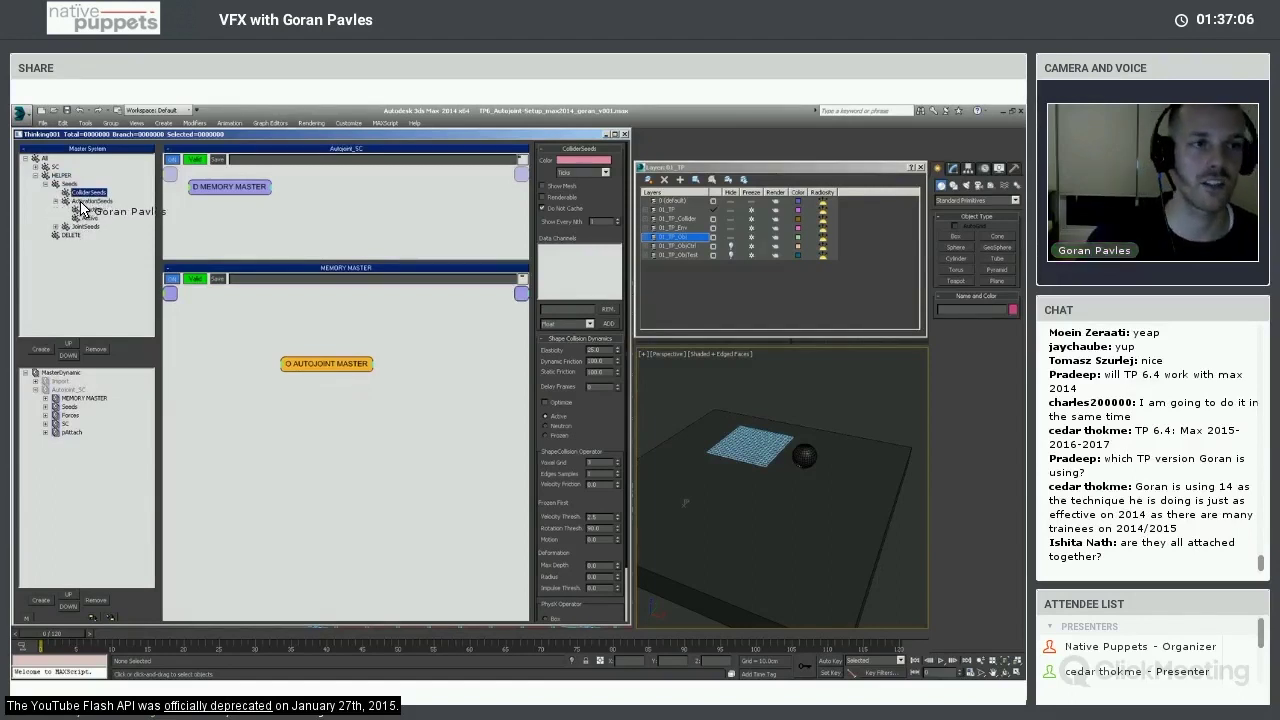
{"action": "left_click", "coordinate": [84, 202]}
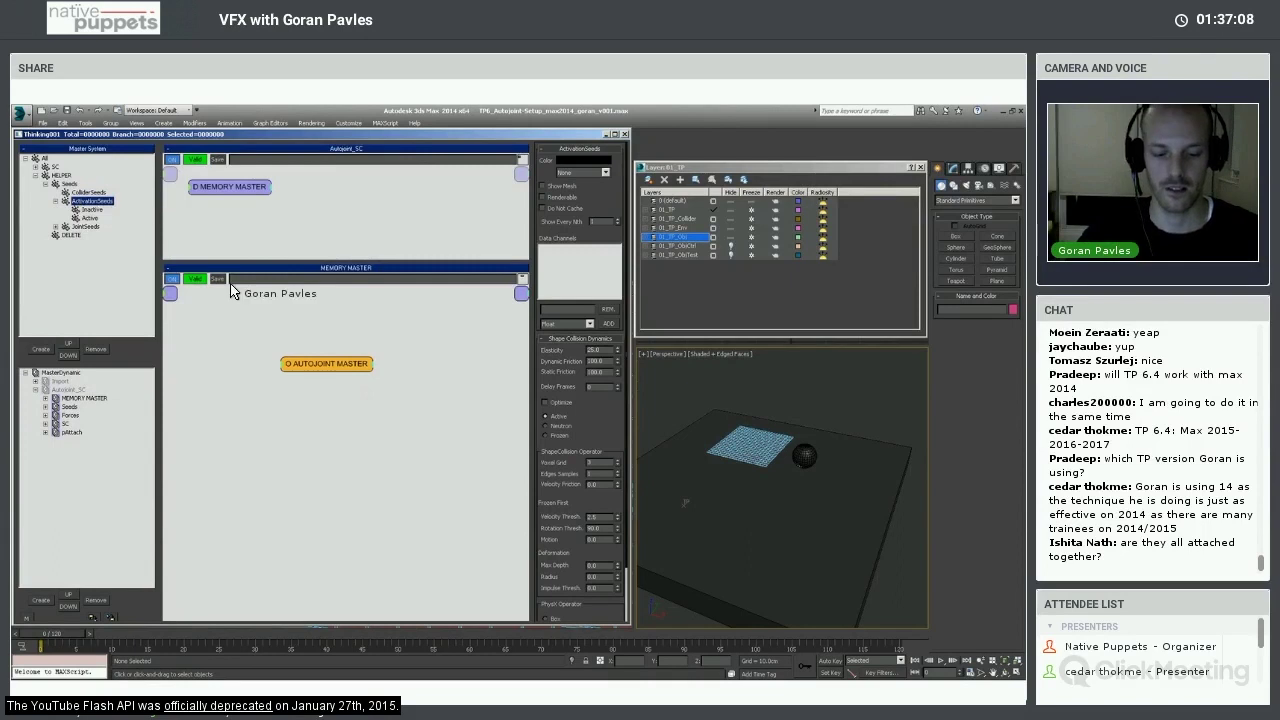
Switch the viewport to a wireframe Top view showing the edge of the box grid and the sphere beside it.
{"action": "left_click", "coordinate": [786, 447]}
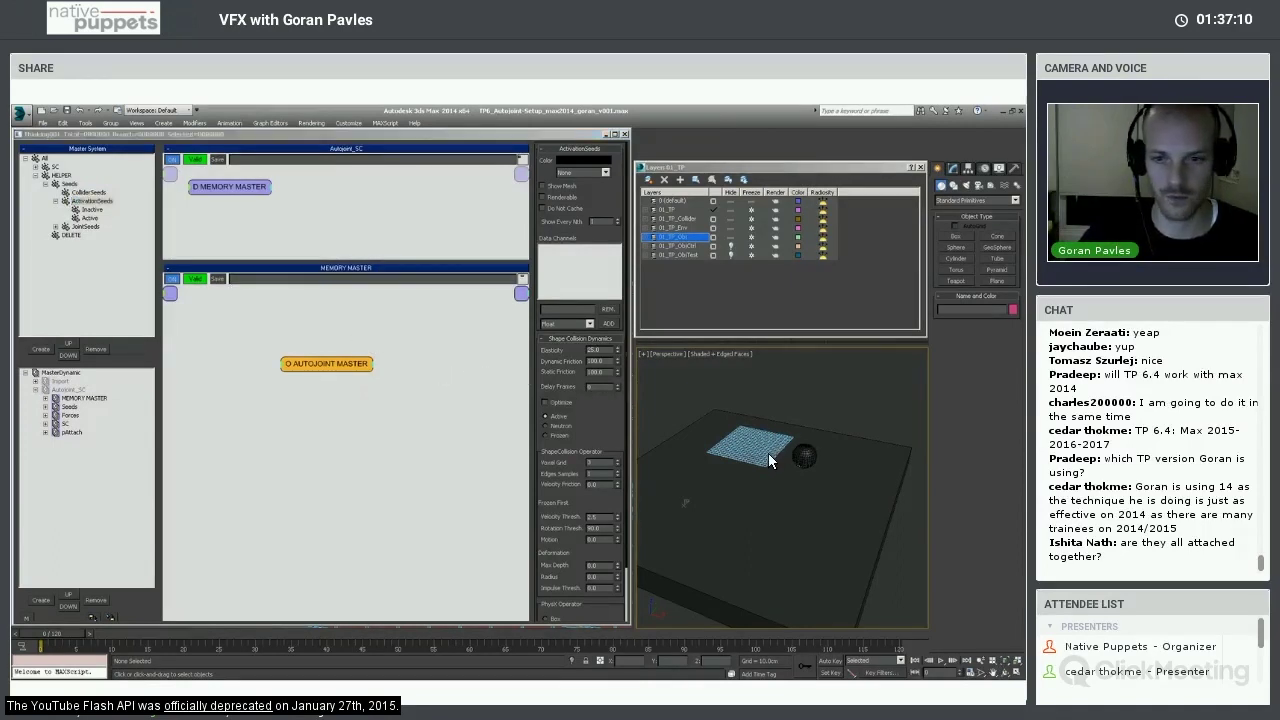
{"action": "key", "text": "t"}
{"action": "key", "text": "z"}
{"action": "scroll", "coordinate": [748, 435], "scroll_direction": "up", "scroll_amount": 6}
{"action": "middle_click_drag", "start_coordinate": [744, 443], "coordinate": [640, 379]}
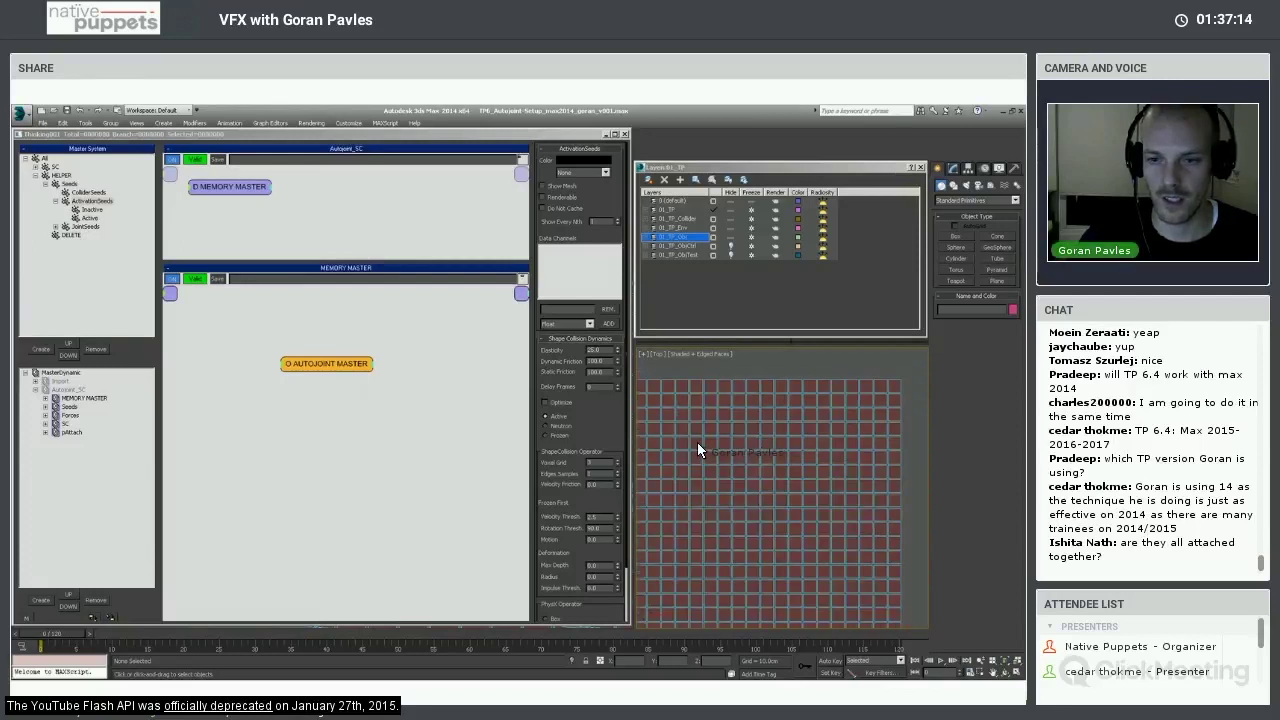
{"action": "key", "text": "F3"}
{"action": "scroll", "coordinate": [740, 440], "scroll_direction": "down", "scroll_amount": 3}
{"action": "middle_click_drag", "start_coordinate": [725, 447], "coordinate": [688, 444]}
{"action": "scroll", "coordinate": [840, 460], "scroll_direction": "up", "scroll_amount": 3}
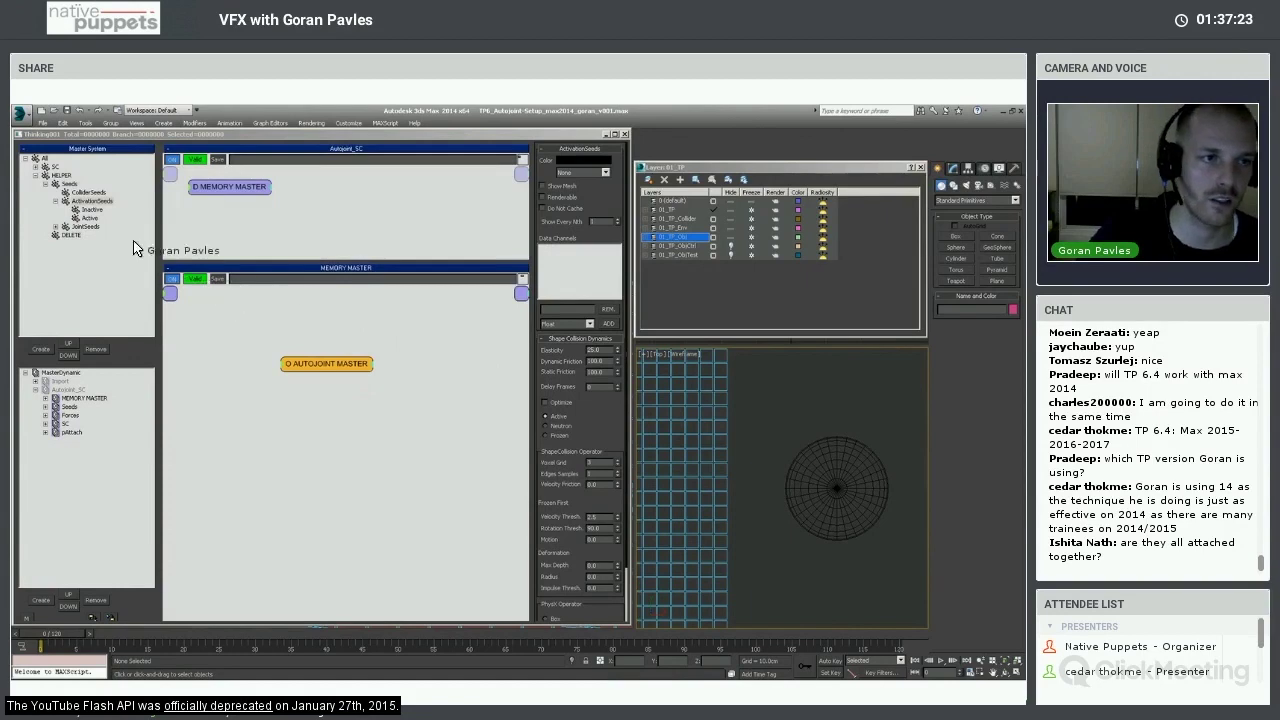
Review the Inactive and Active particle groups under ActivationSeeds.
{"action": "left_click", "coordinate": [90, 214]}
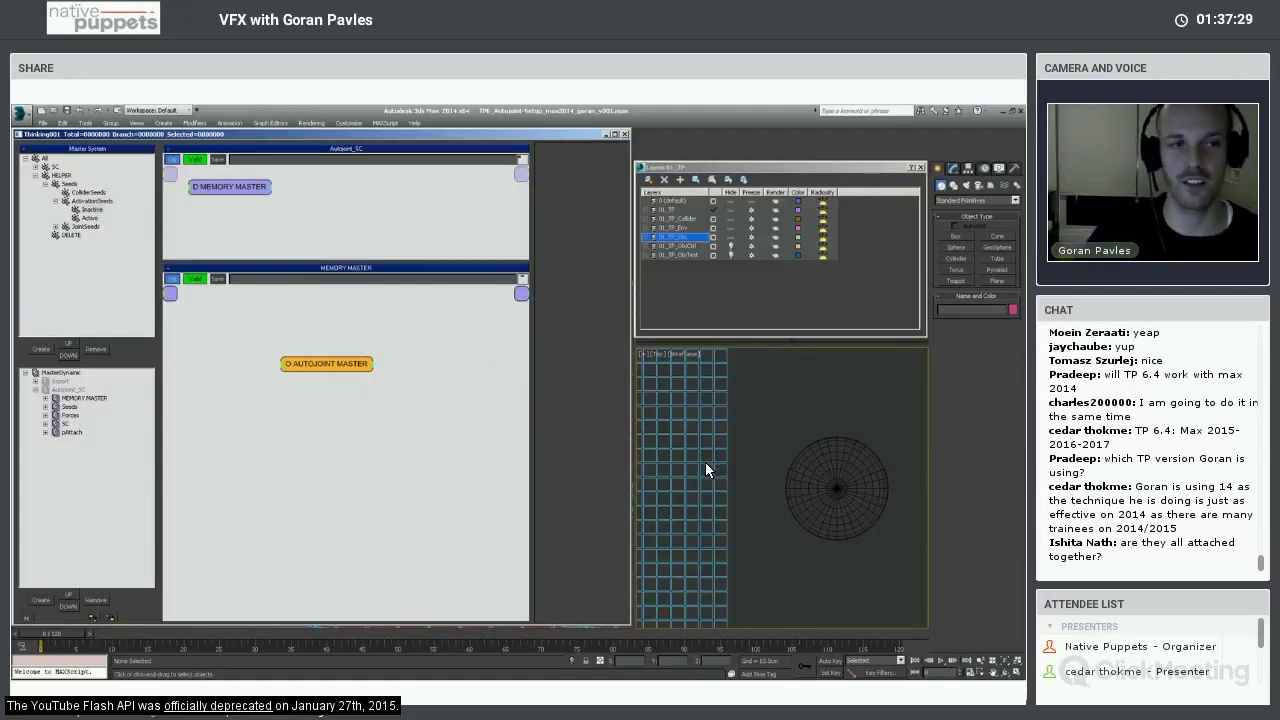
{"action": "left_click", "coordinate": [94, 209]}
{"action": "left_click", "coordinate": [88, 214]}
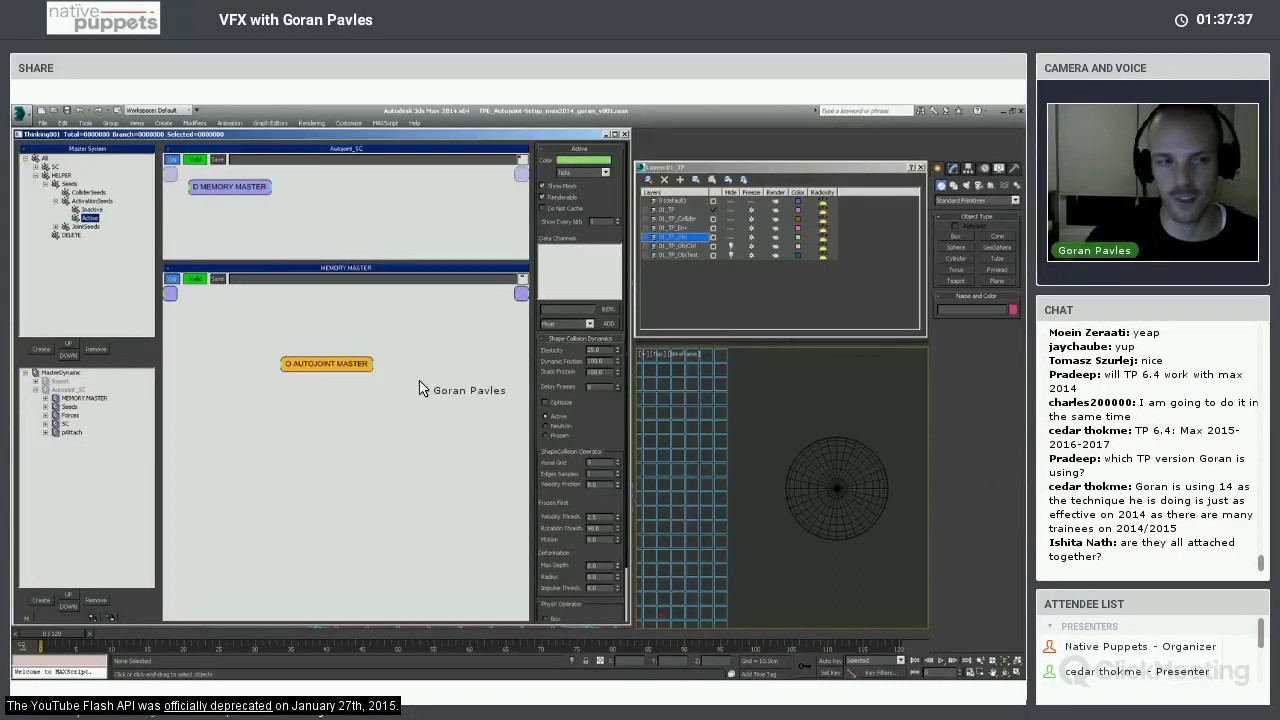
Turn off Show Mesh for MasterDynamic and leave only Import and the ColliderSeeds Birth and ActivationSeed Birth sets enabled.
{"action": "left_click", "coordinate": [48, 376]}
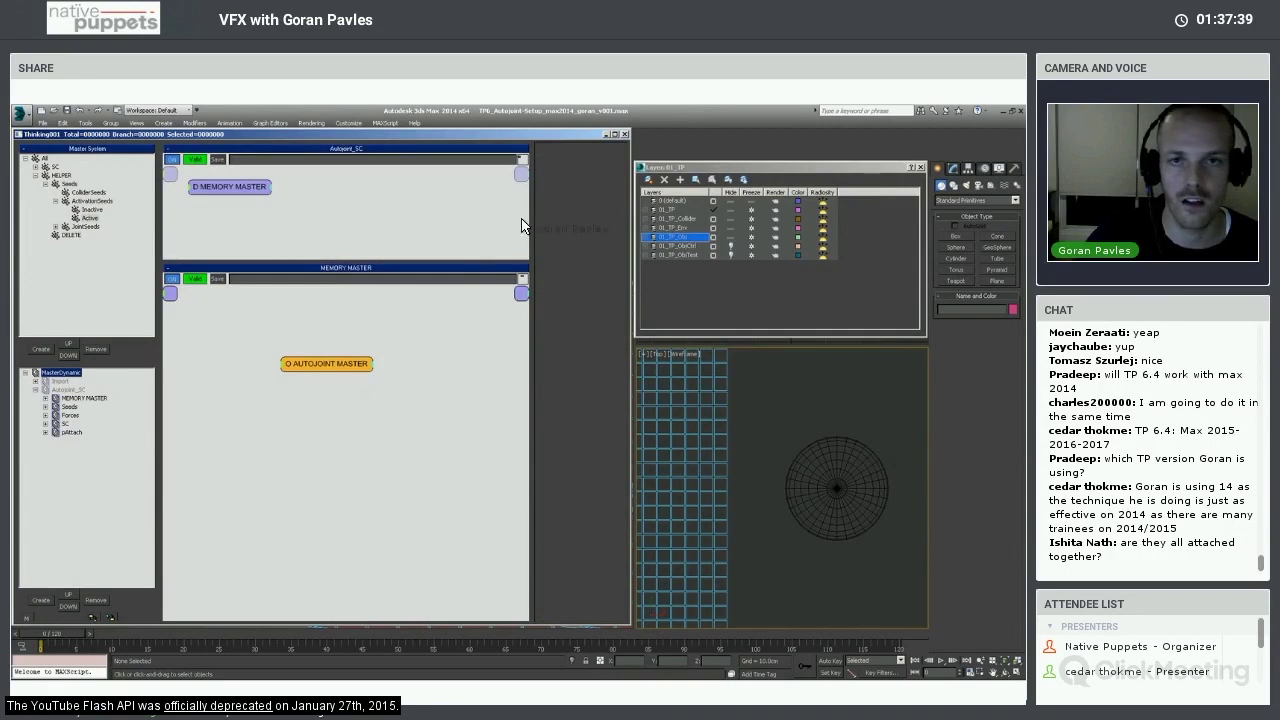
{"action": "left_click", "coordinate": [555, 195]}
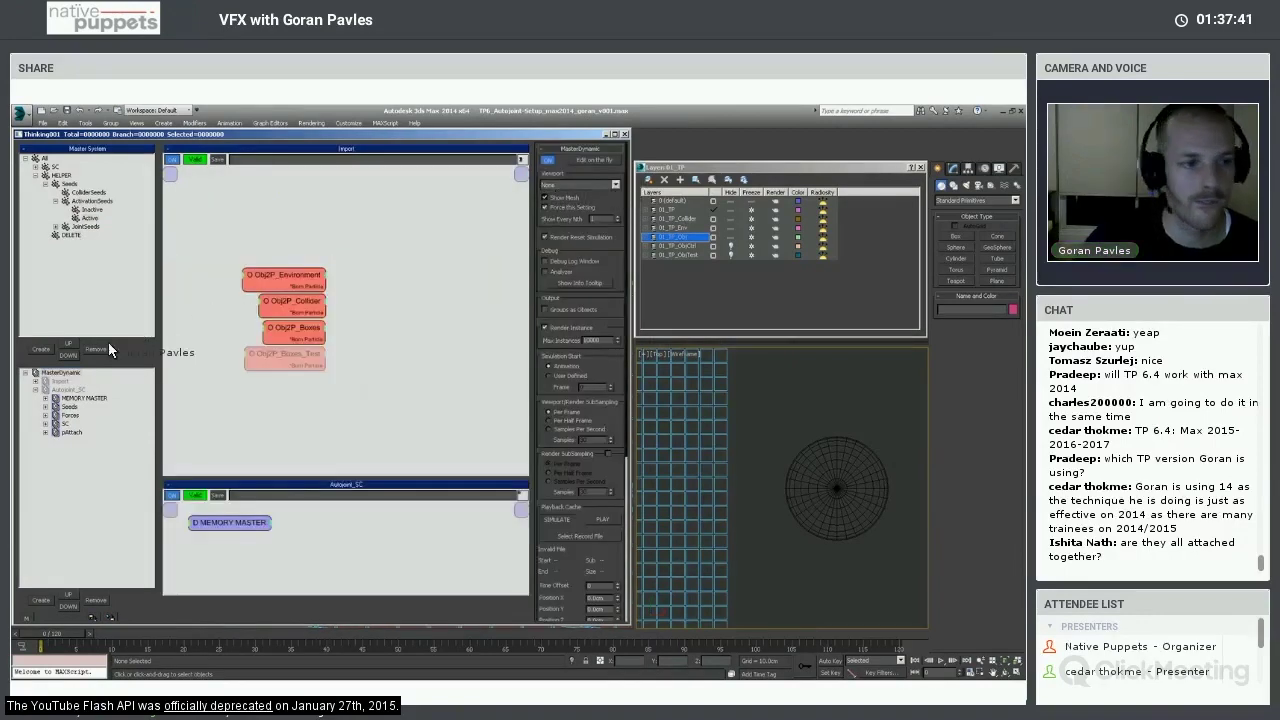
{"action": "left_click", "coordinate": [68, 415]}
{"action": "left_click", "coordinate": [46, 406]}
{"action": "left_click", "coordinate": [82, 425]}
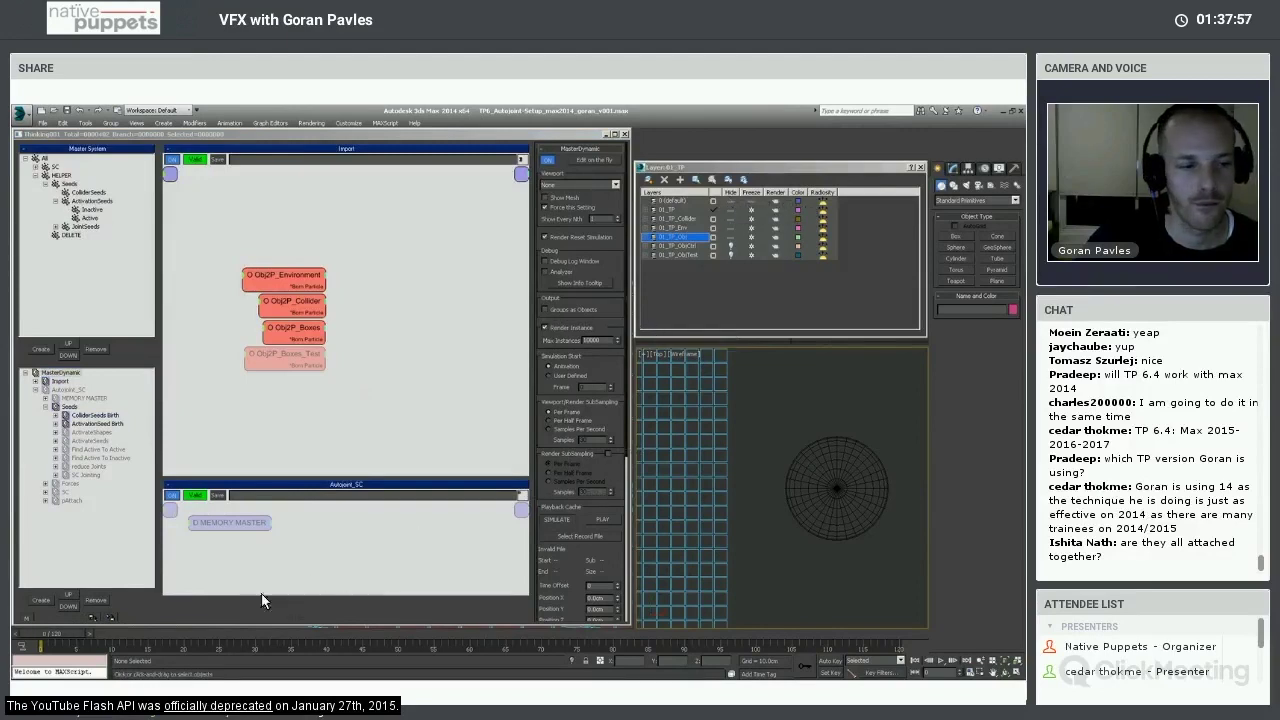
Hide the 01_TP_Obj and 01_TP_Env layers and enable the Autojoint_SC set with its MEMORY MASTER.
{"action": "left_click", "coordinate": [730, 226]}
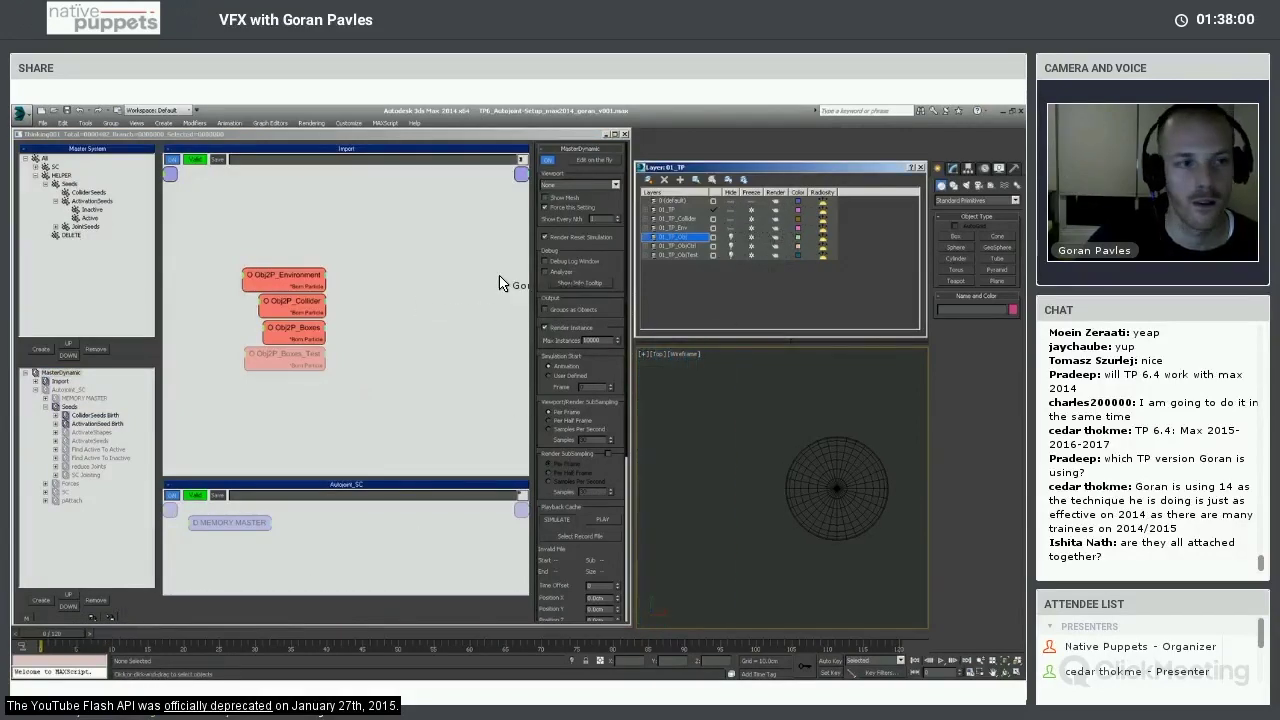
{"action": "left_click", "coordinate": [60, 373]}
{"action": "left_click", "coordinate": [58, 628]}
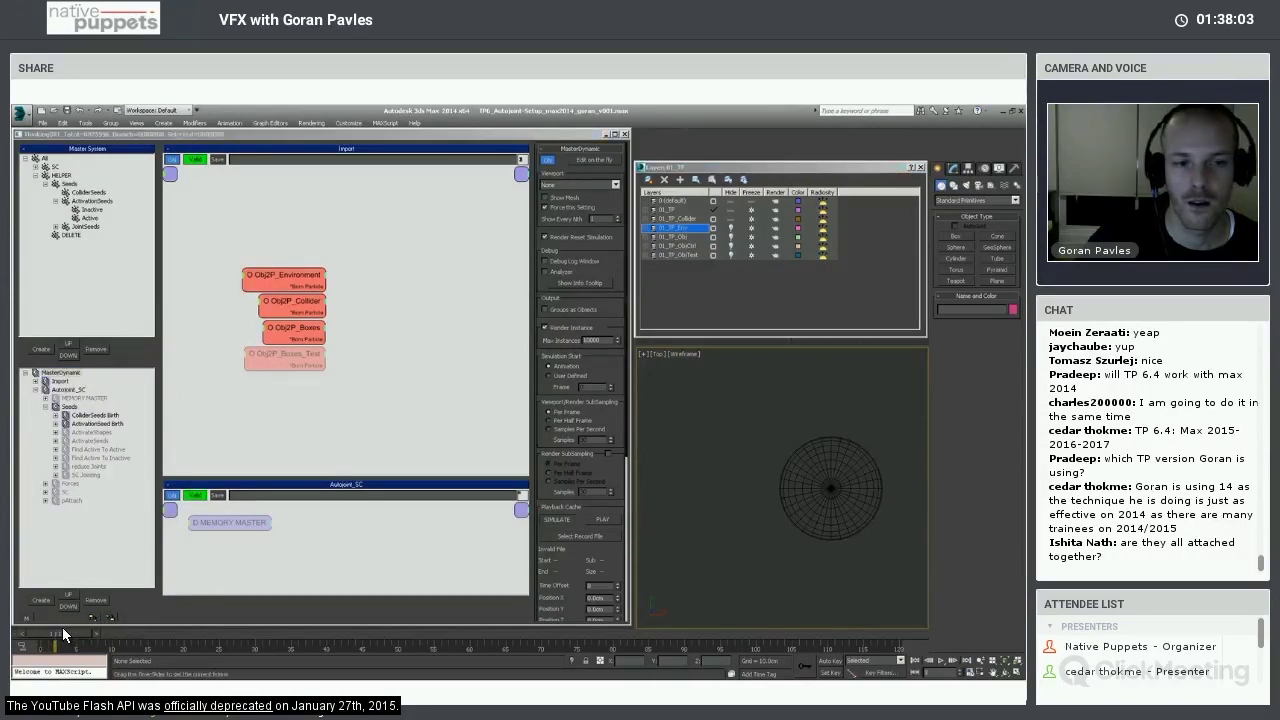
{"action": "left_click", "coordinate": [57, 420]}
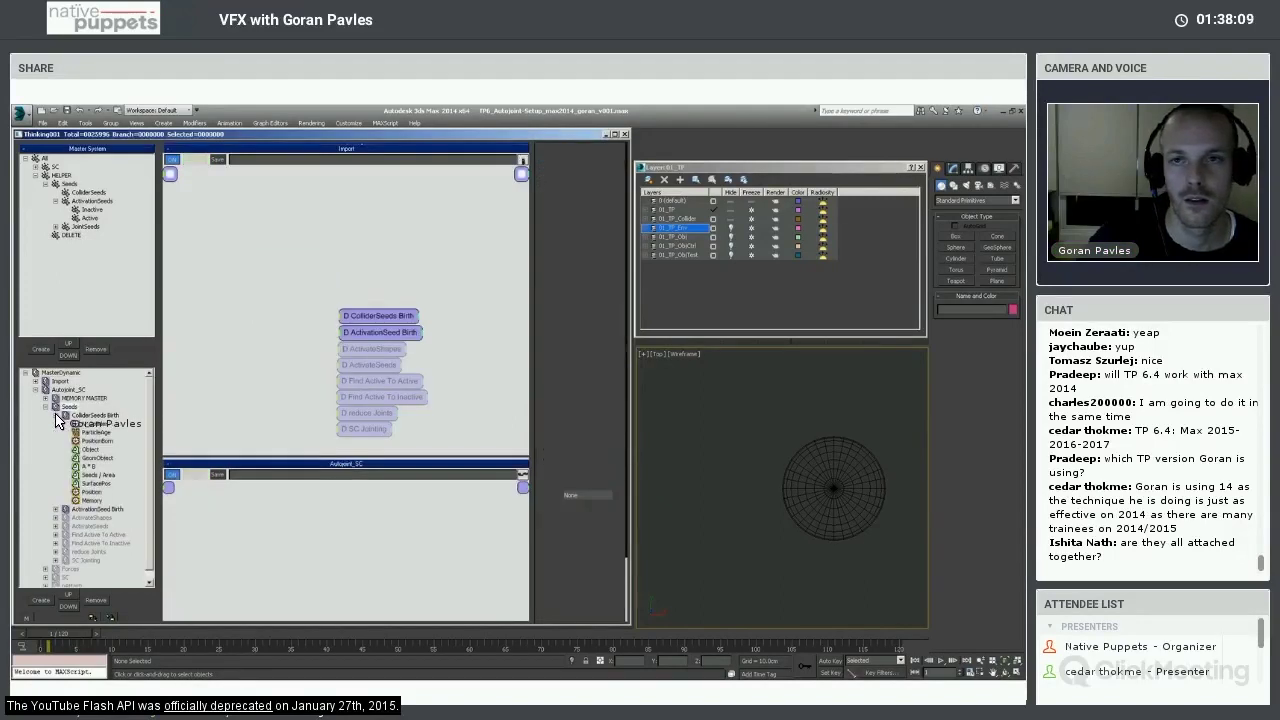
{"action": "left_click", "coordinate": [68, 406]}
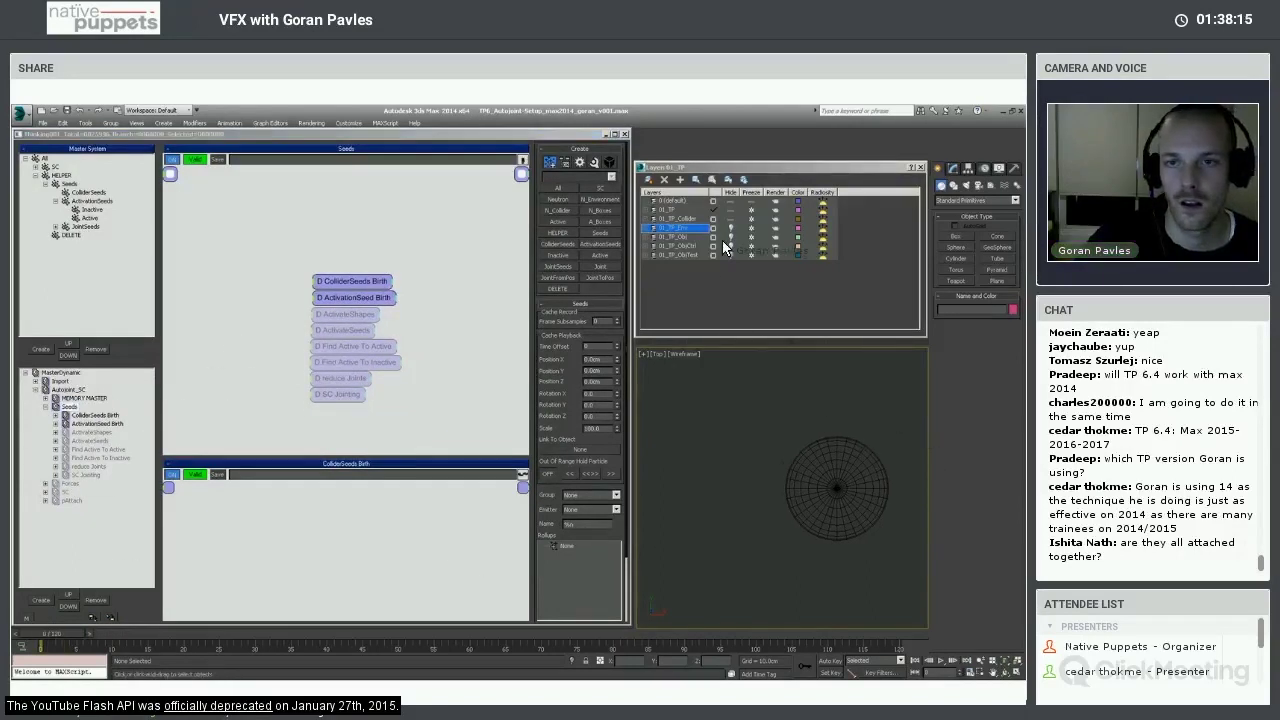
Hide the 01_TP_Collider layer and select the 01_TP layer.
{"action": "left_click", "coordinate": [731, 210]}
{"action": "left_click", "coordinate": [652, 218]}
{"action": "left_click", "coordinate": [660, 209]}
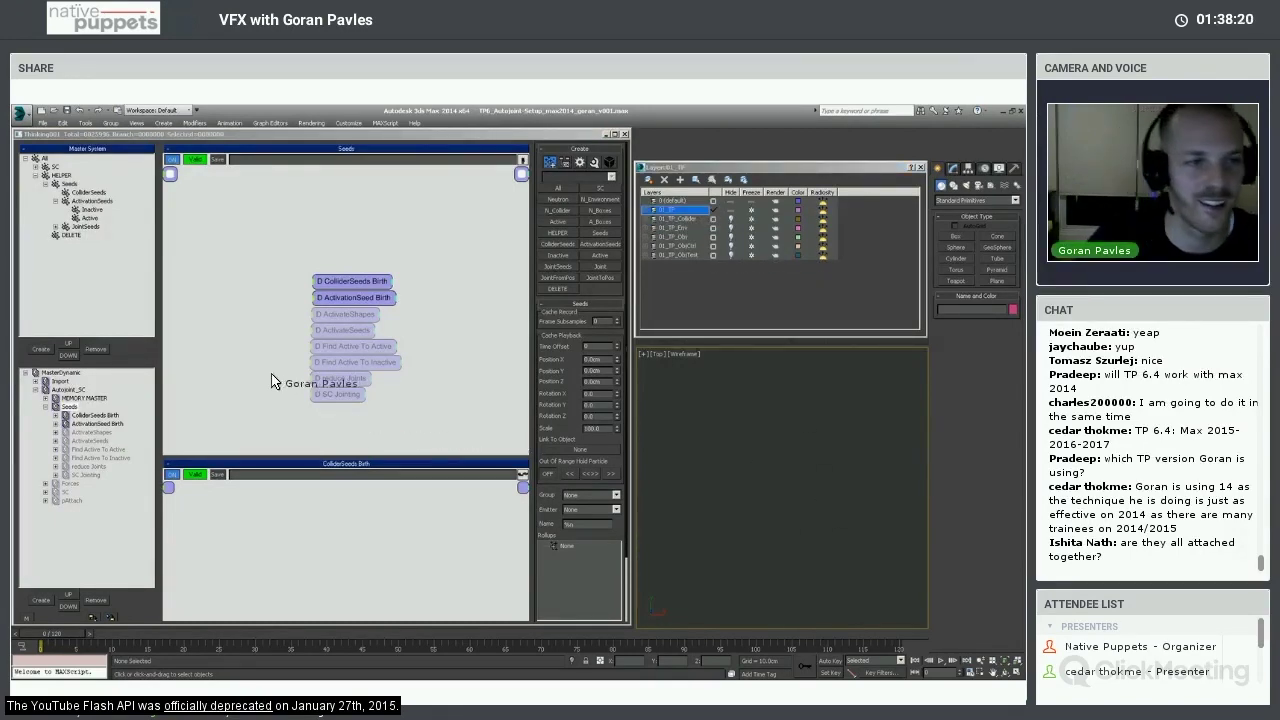
Expand the Import set to check its Obj2P operators and scrub to frame 4 to look for particles.
{"action": "double_click", "coordinate": [57, 382]}
{"action": "left_click", "coordinate": [58, 382]}
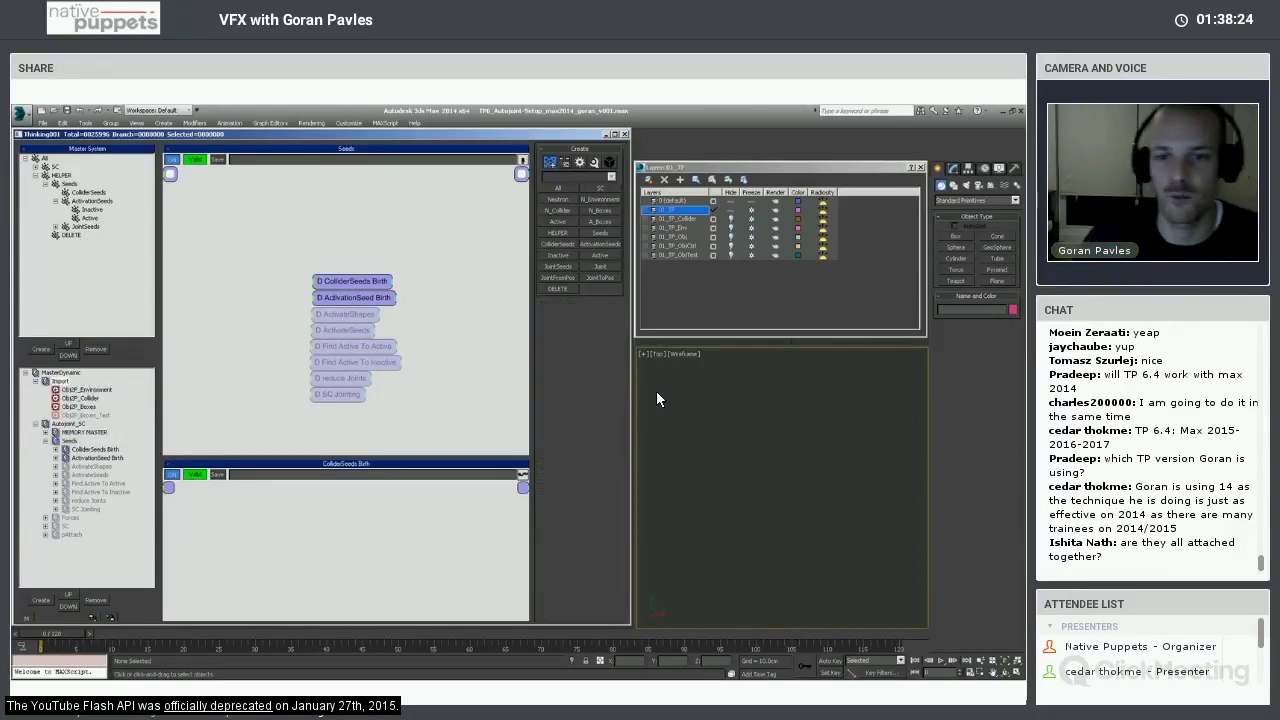
{"action": "left_click", "coordinate": [705, 432]}
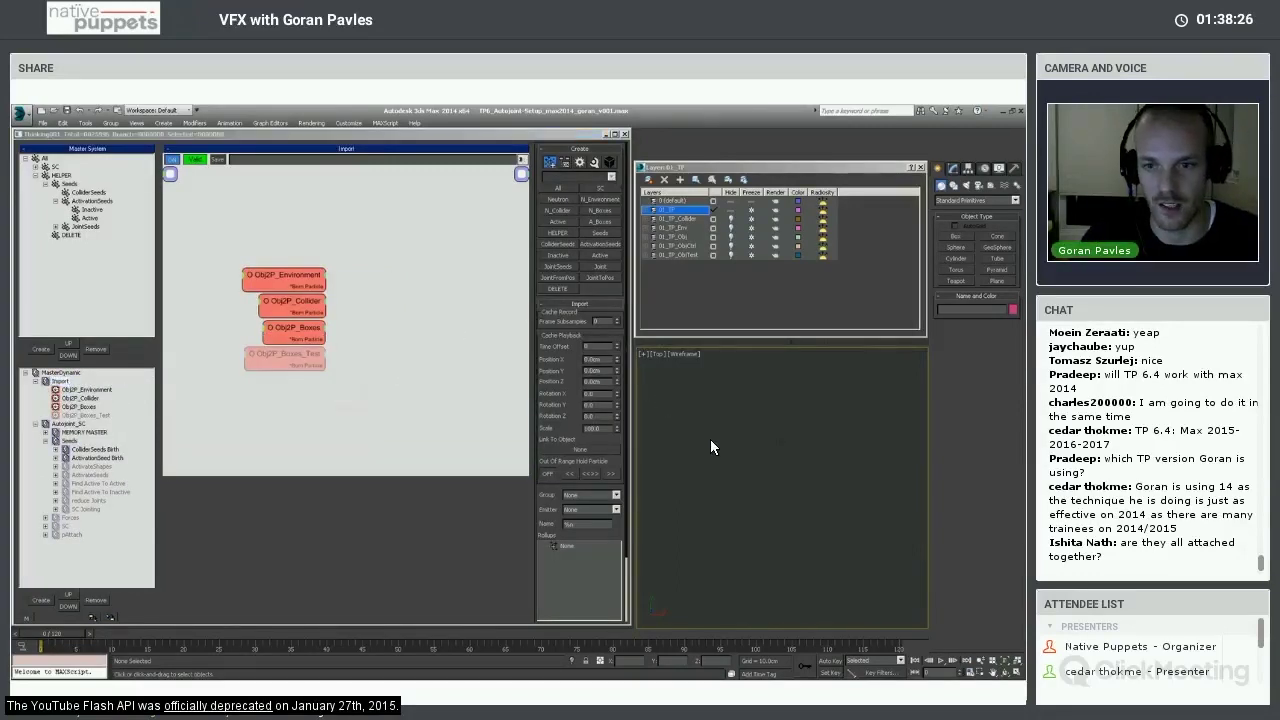
{"action": "left_click_drag", "start_coordinate": [88, 629], "coordinate": [116, 617]}
{"action": "left_click", "coordinate": [751, 210]}
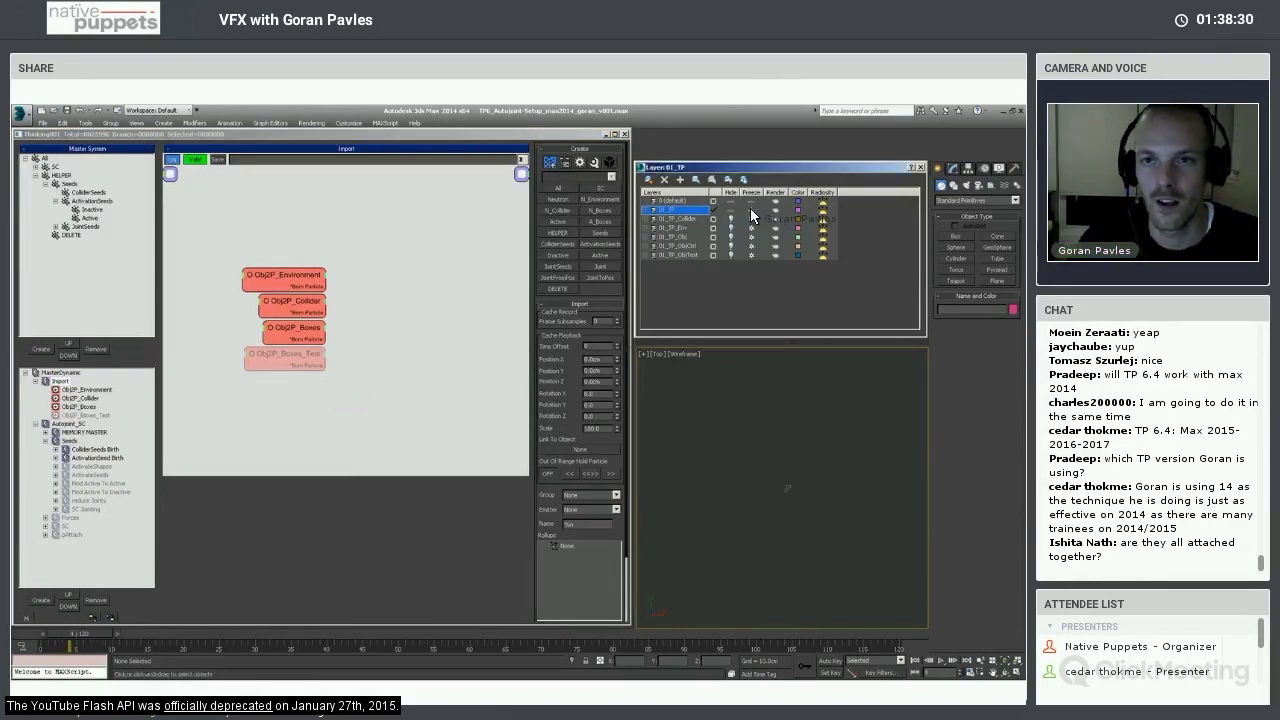
Turn on Show Mesh for MasterDynamic and return to frame 0 with all particles framed in the Top view.
{"action": "left_click", "coordinate": [555, 199]}
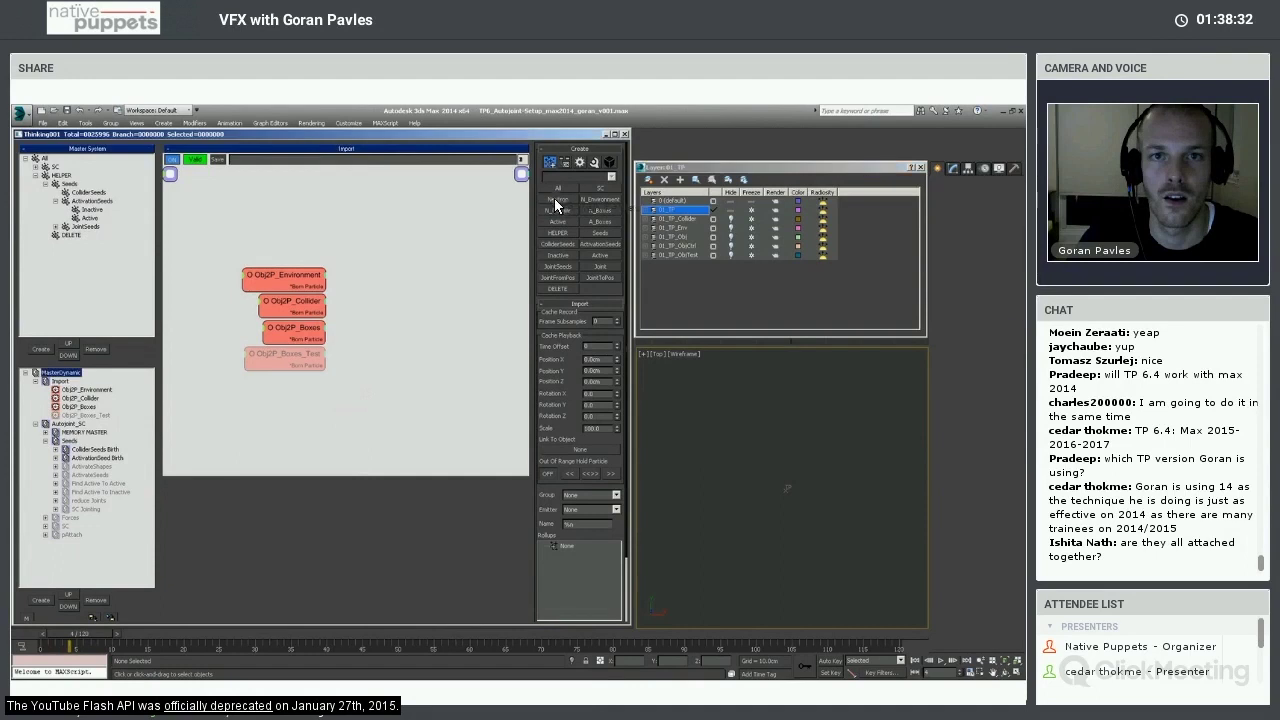
{"action": "left_click", "coordinate": [563, 197]}
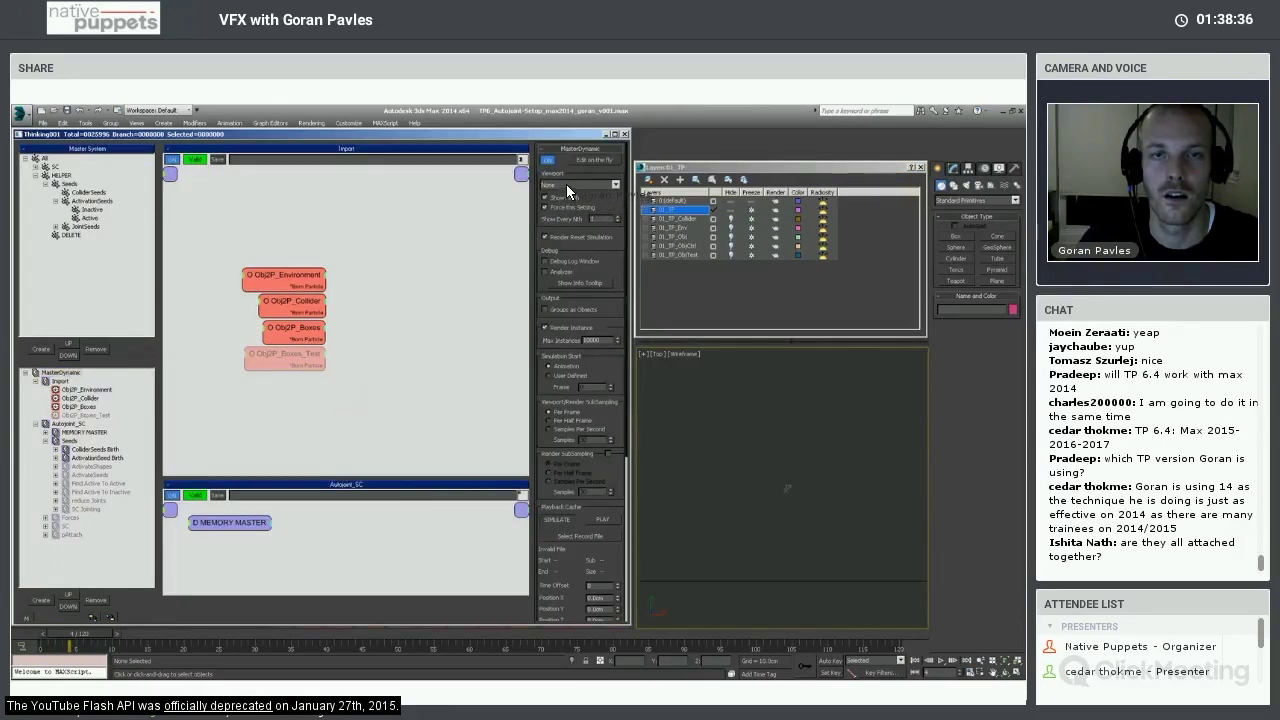
{"action": "left_click", "coordinate": [33, 630]}
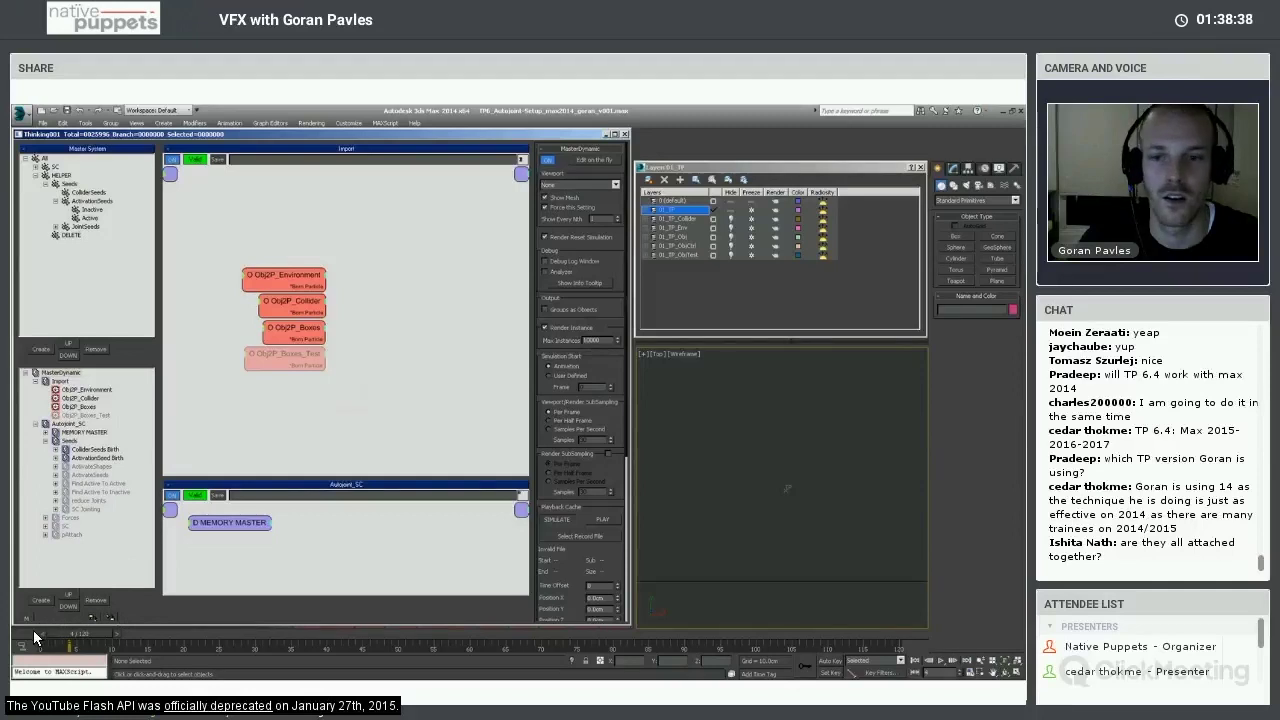
{"action": "key", "text": "z"}
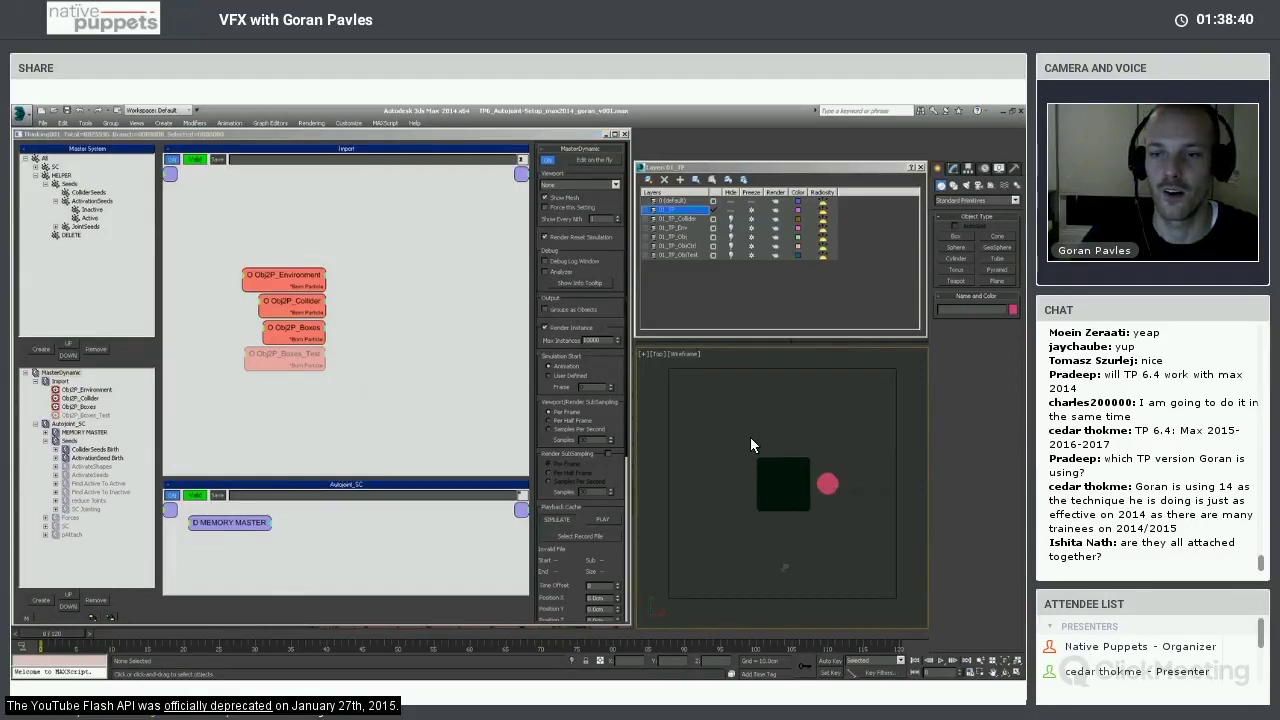
{"action": "scroll", "coordinate": [769, 450], "scroll_direction": "up", "scroll_amount": 2}
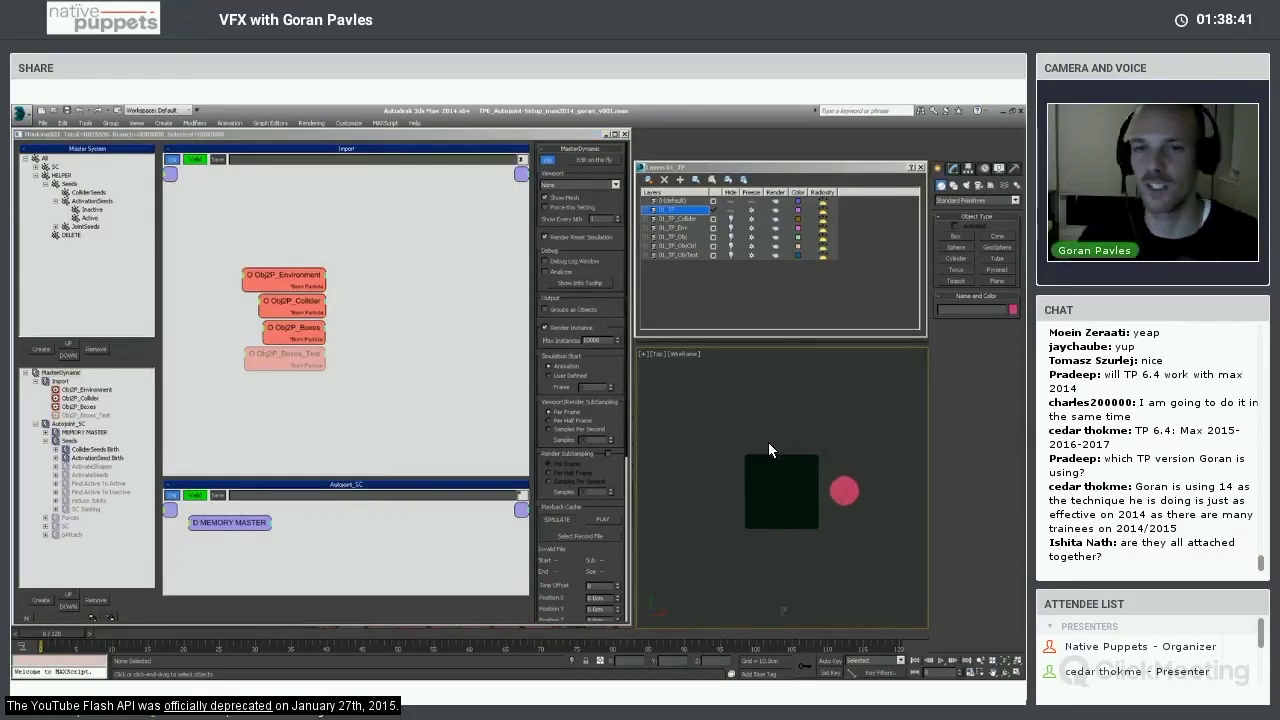
Turn off Force this Setting for MasterDynamic, keeping Show Mesh on, and inspect the seed particles on the sphere and boxes.
{"action": "left_click", "coordinate": [564, 207]}
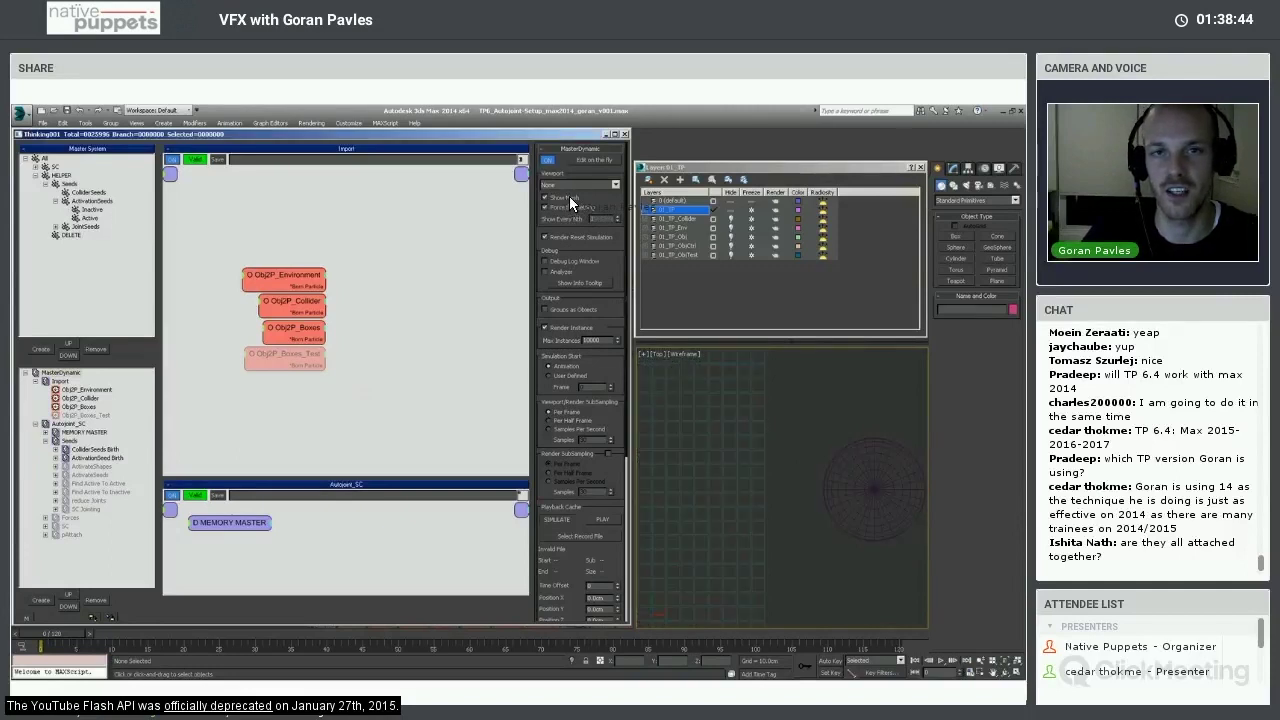
{"action": "left_click", "coordinate": [564, 198]}
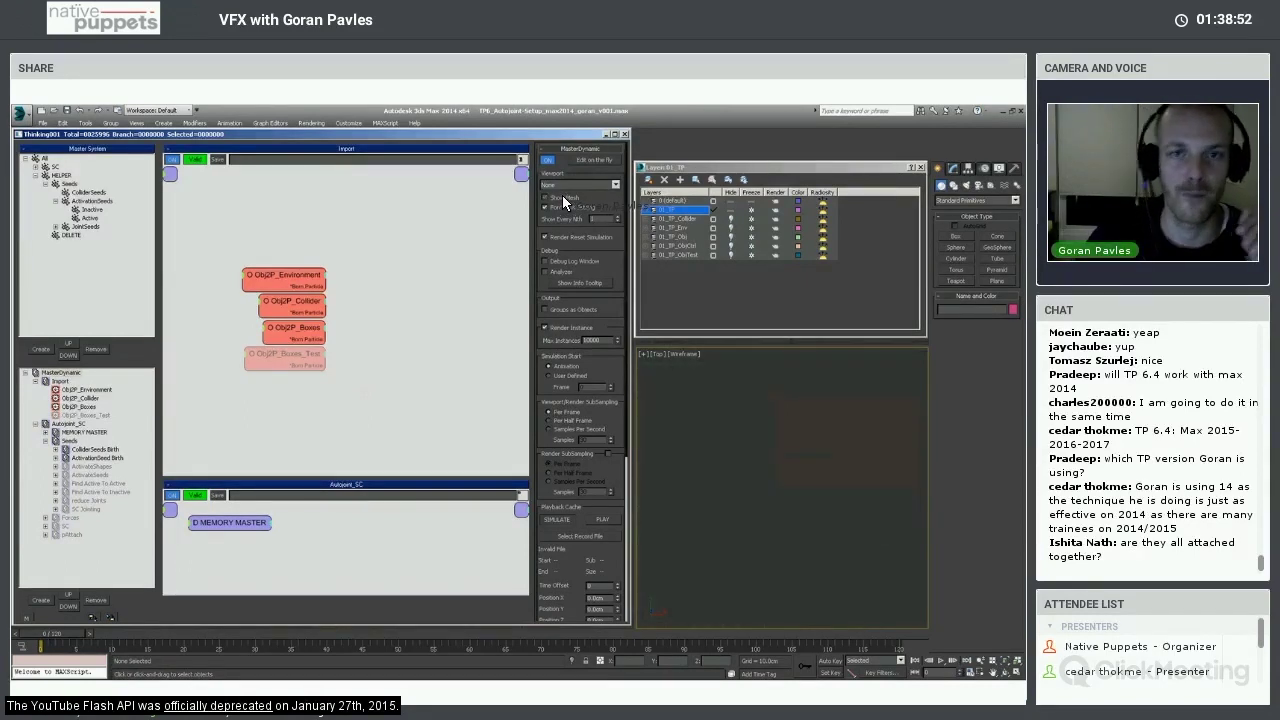
{"action": "left_click", "coordinate": [563, 200]}
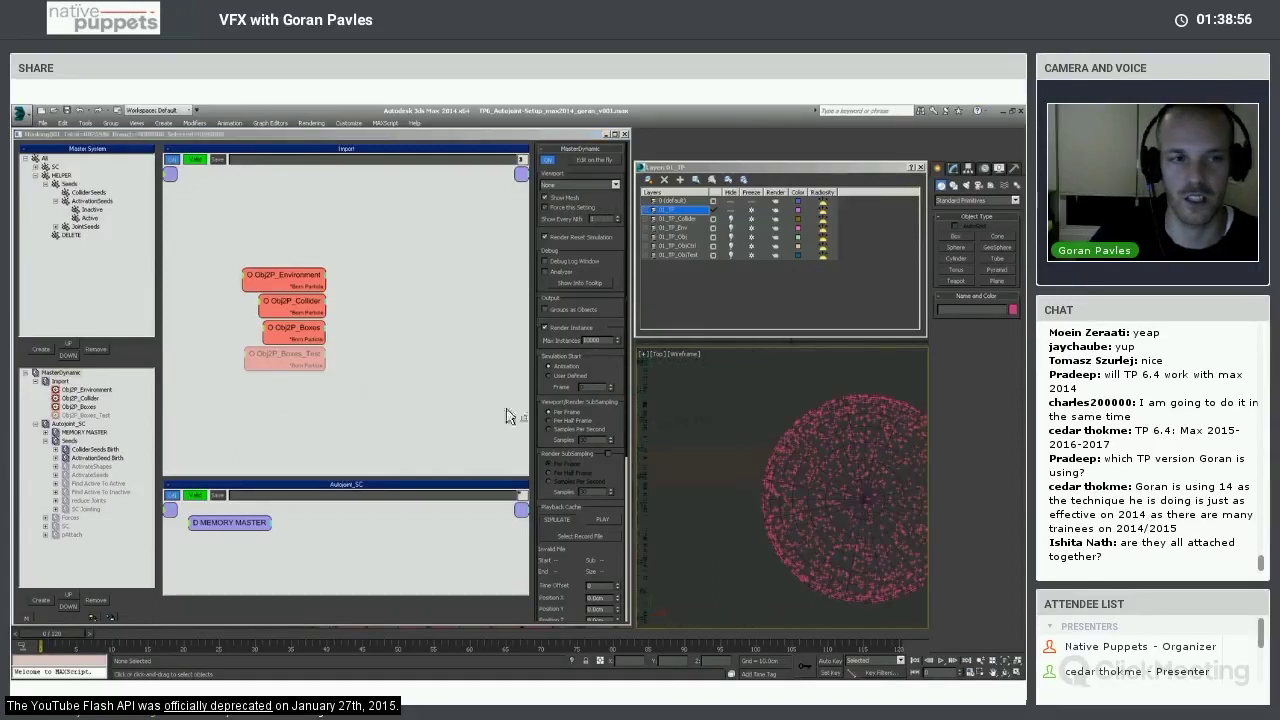
{"action": "left_click", "coordinate": [845, 428]}
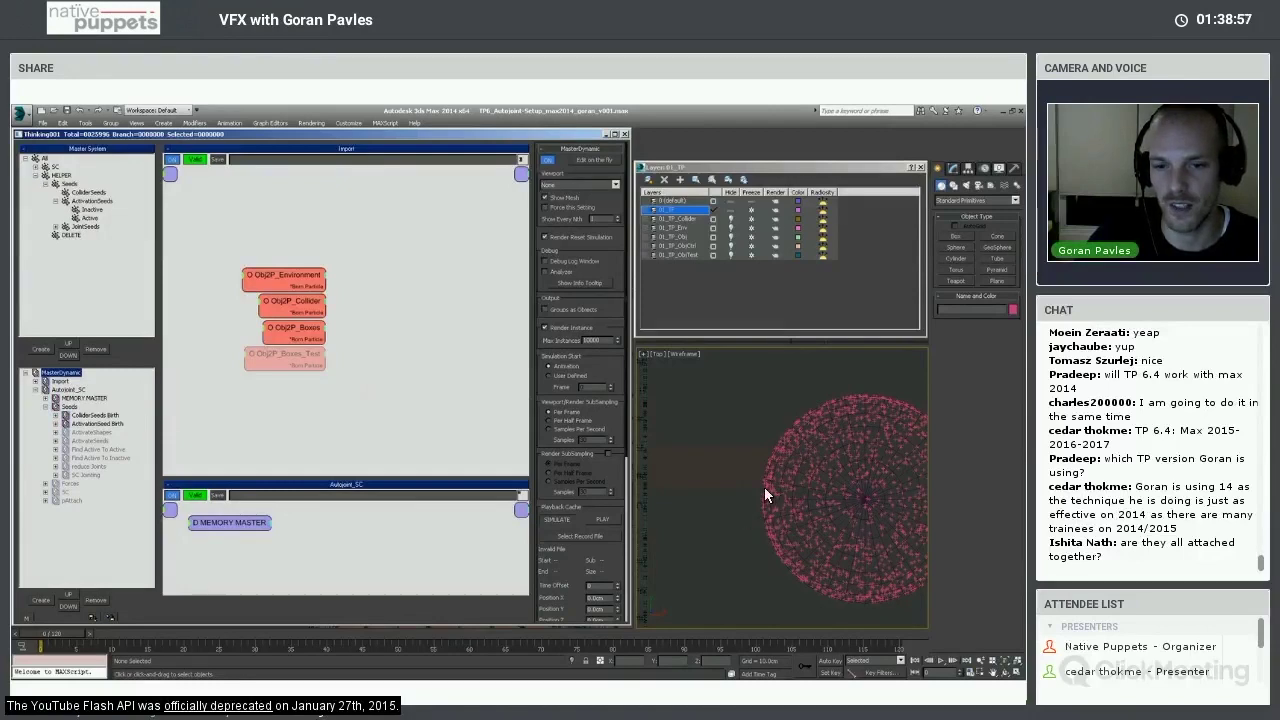
{"action": "scroll", "coordinate": [730, 468], "scroll_direction": "down", "scroll_amount": 3}
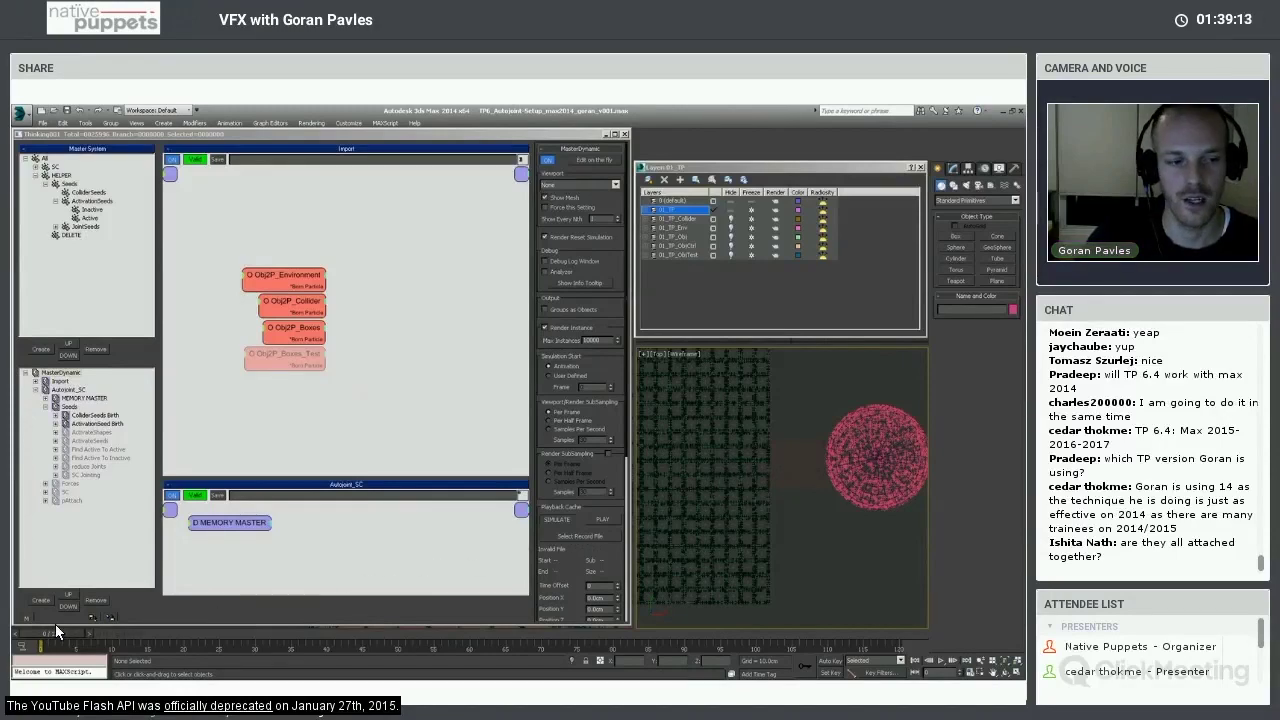
Enable the ActivateShapes and ActivateSeeds sets under Seeds and open the ColliderSeeds Birth network.
{"action": "left_click", "coordinate": [65, 432]}
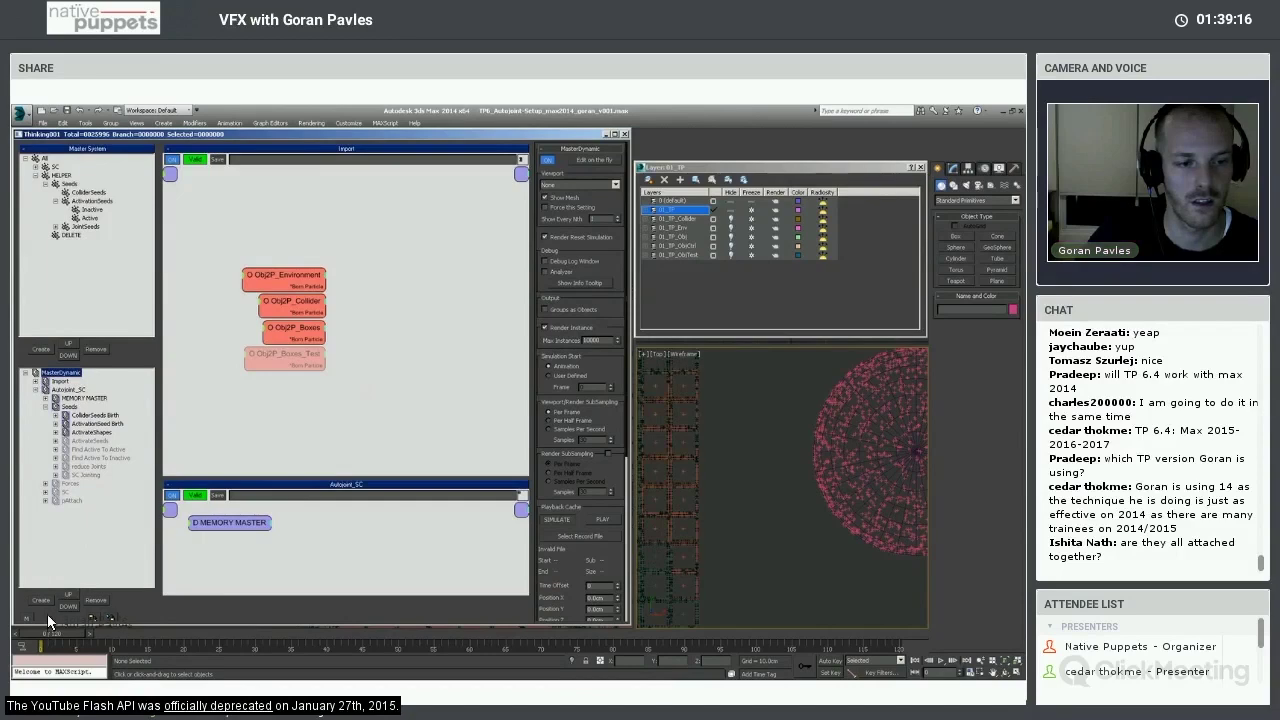
{"action": "left_click", "coordinate": [65, 441]}
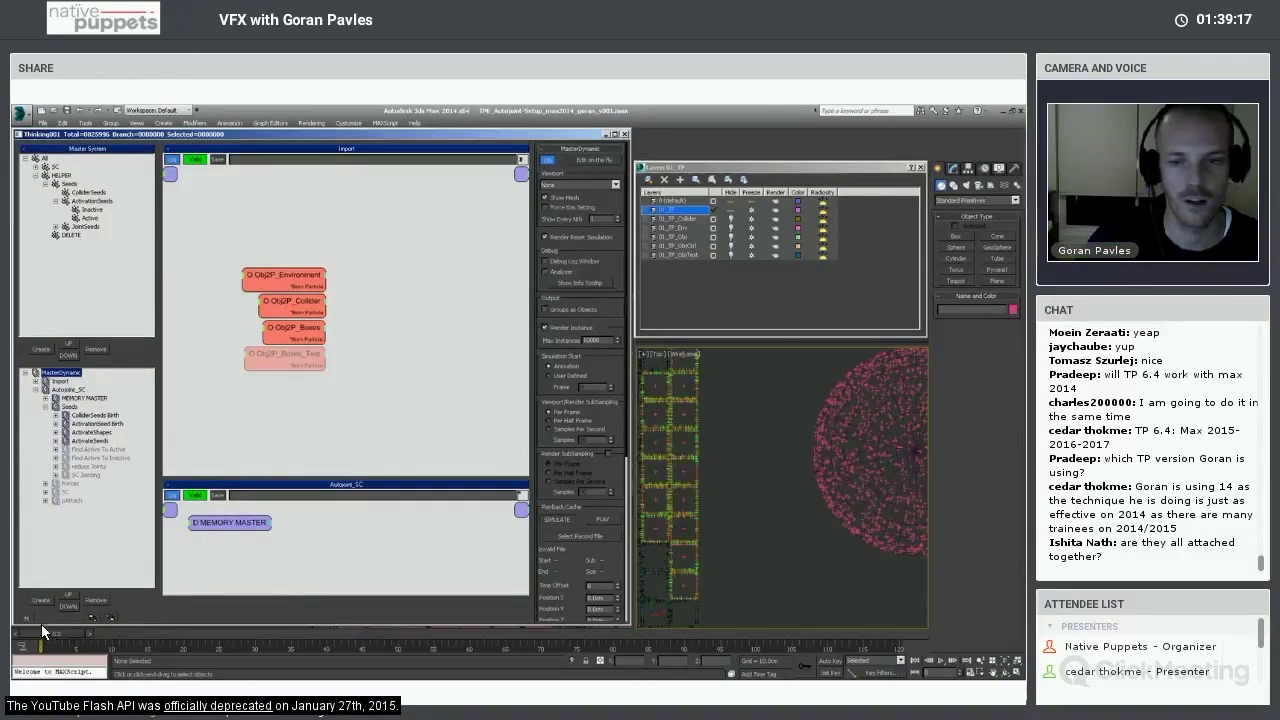
{"action": "left_click", "coordinate": [82, 415]}
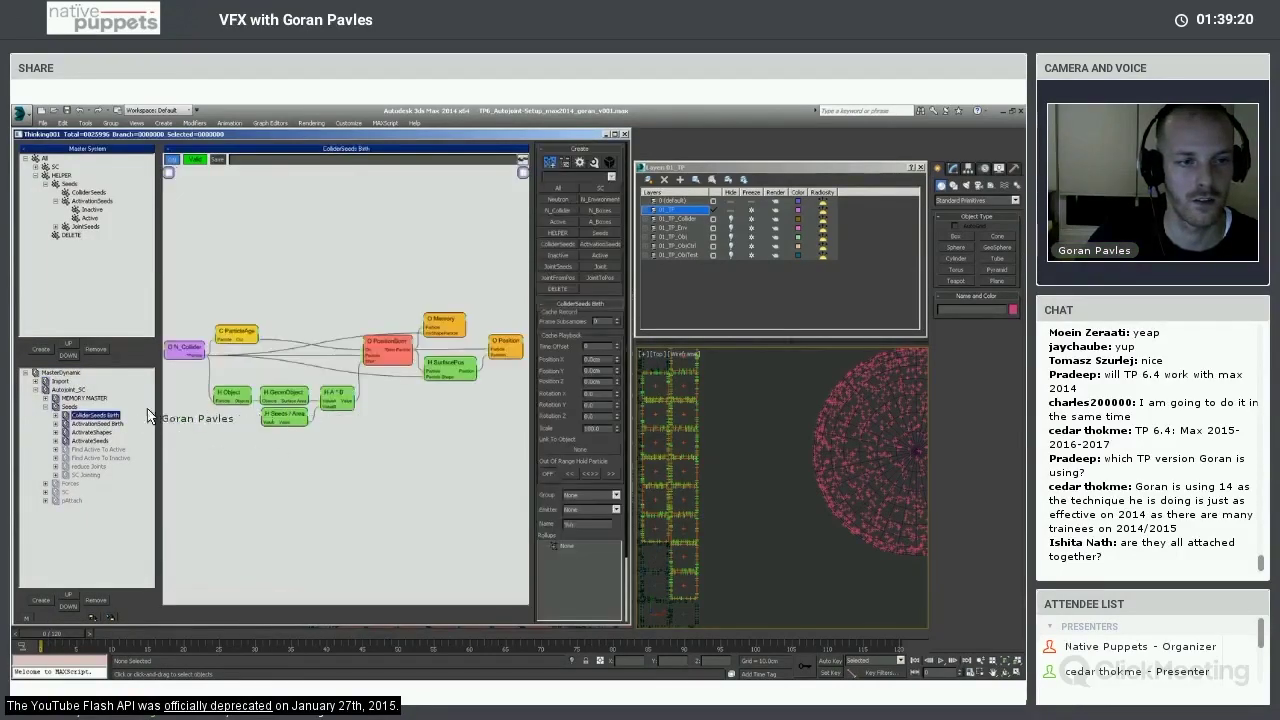
Open the ActivateShapes set under Seeds and set its ActivationRadius value to 2.
{"action": "left_click", "coordinate": [88, 426]}
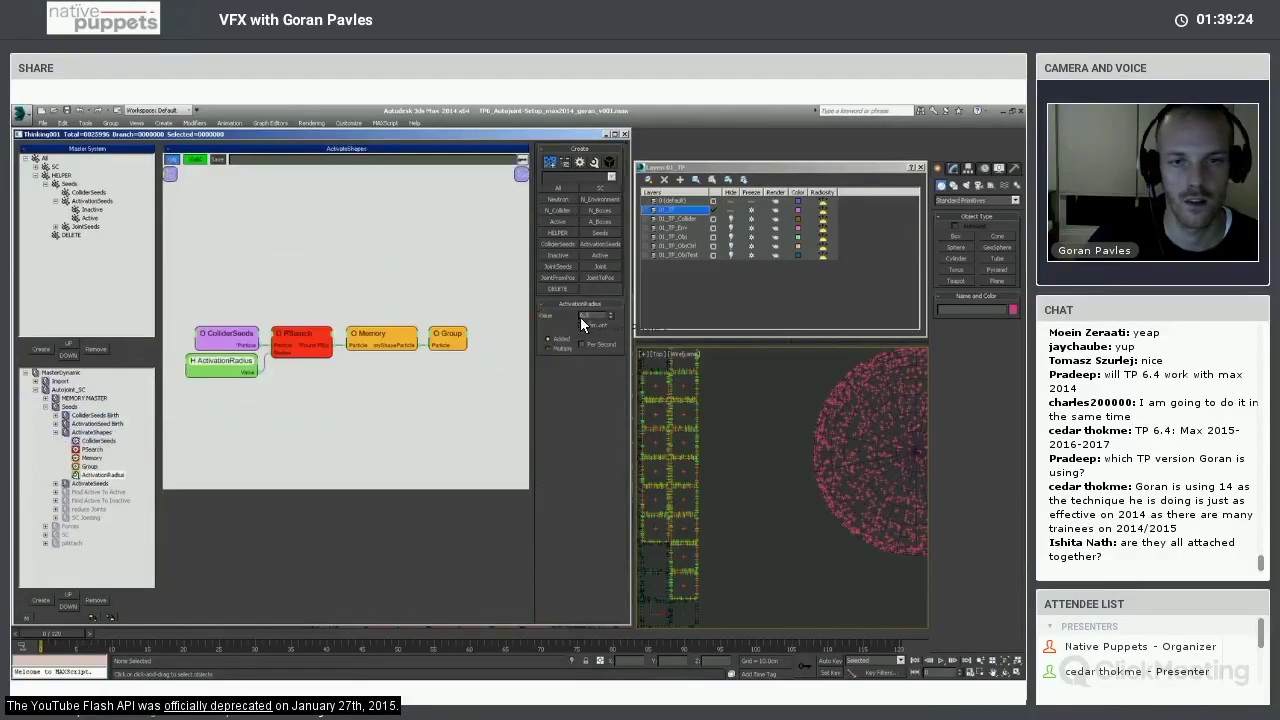
{"action": "type", "text": "2"}
{"action": "key", "text": "Return"}
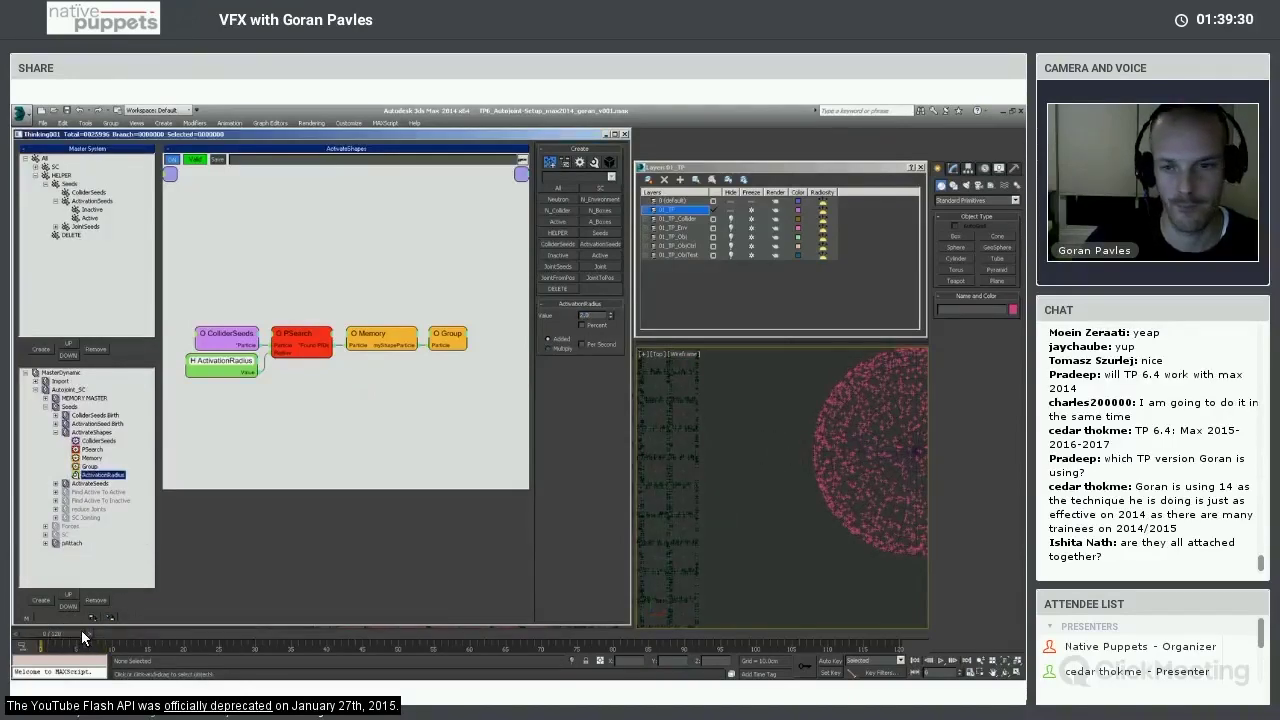
Scrub to about frame 13 to check which boxes activate near the sphere, and return to frame 0.
{"action": "left_click", "coordinate": [152, 638]}
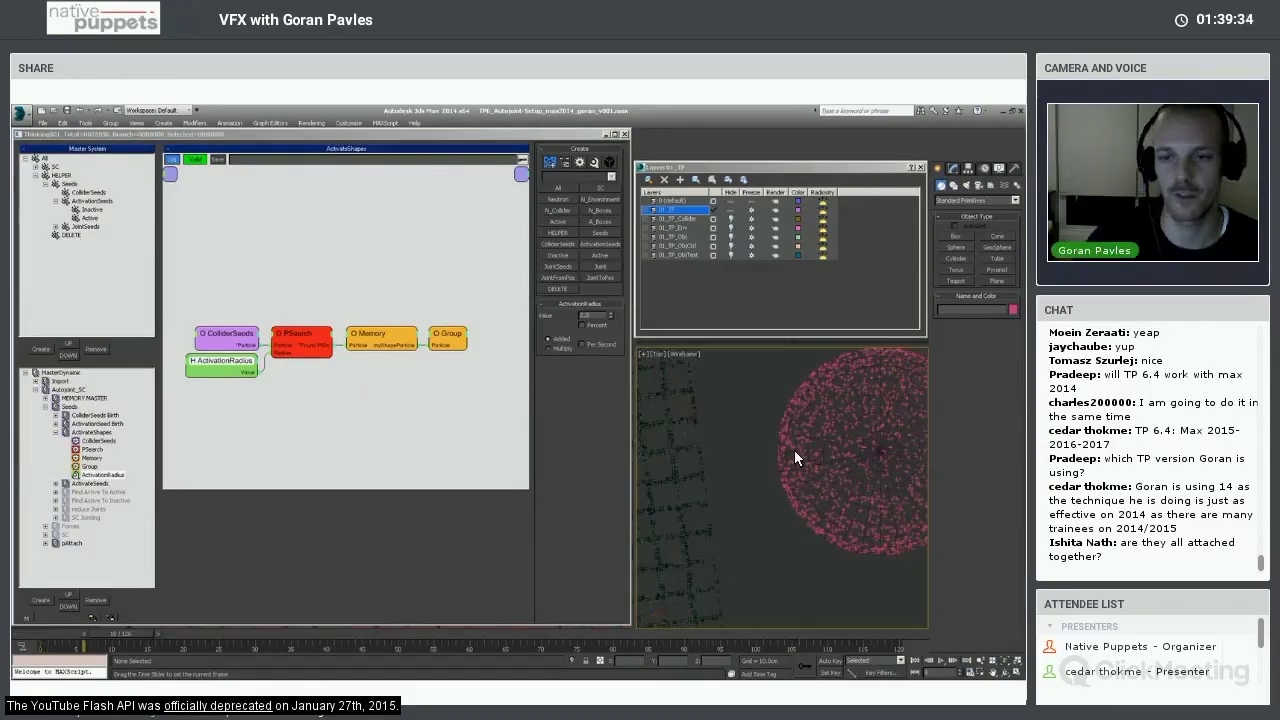
{"action": "scroll", "coordinate": [838, 475], "scroll_direction": "down", "scroll_amount": 3}
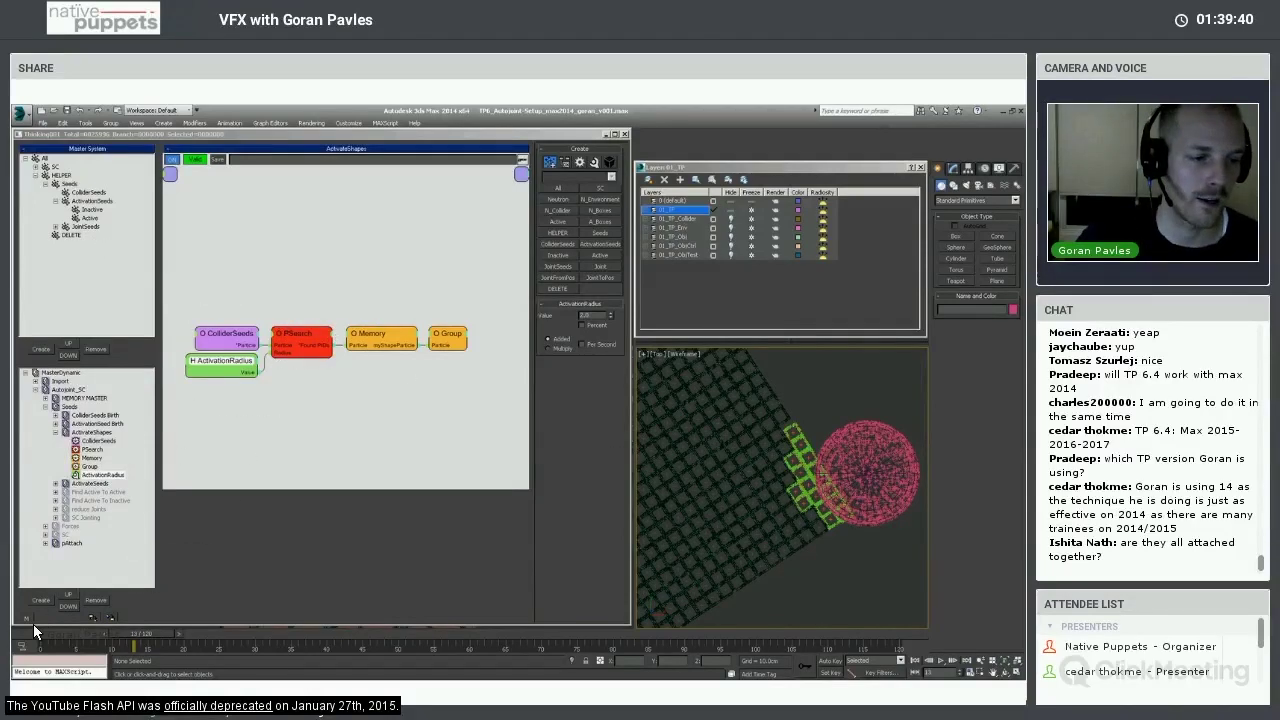
{"action": "key", "text": "Home"}
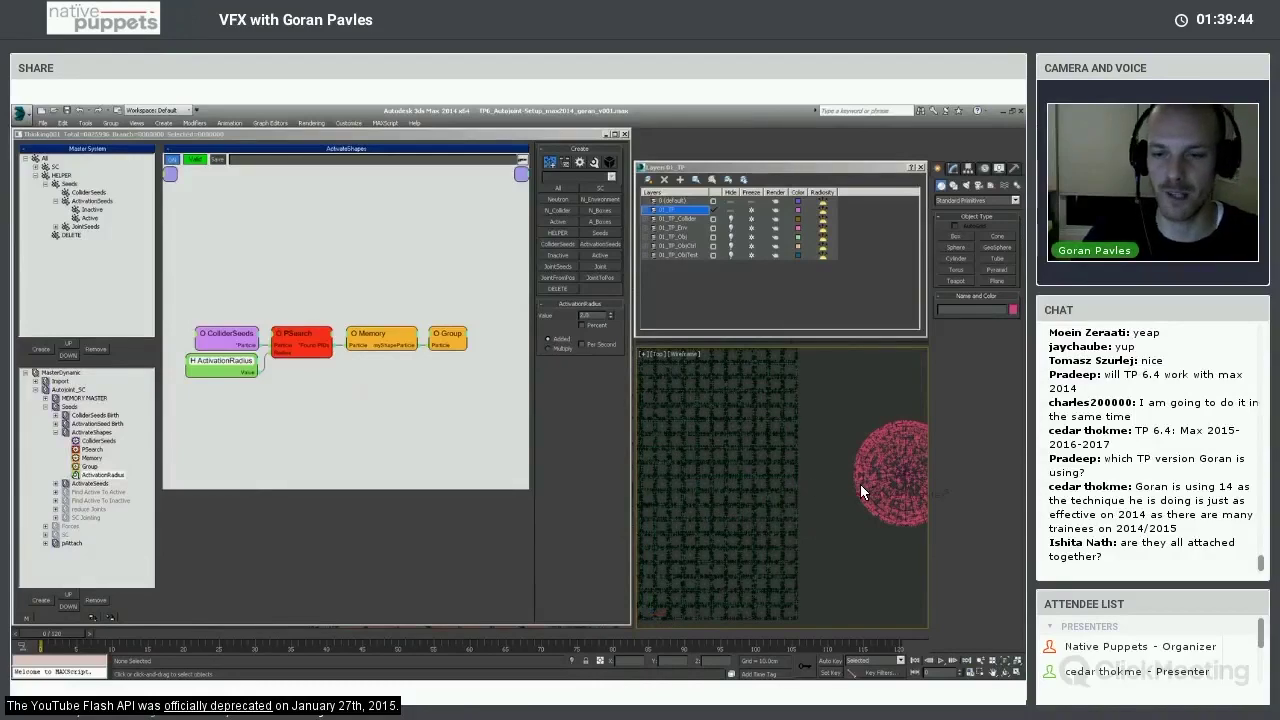
{"action": "middle_click_drag", "start_coordinate": [860, 484], "coordinate": [863, 486]}
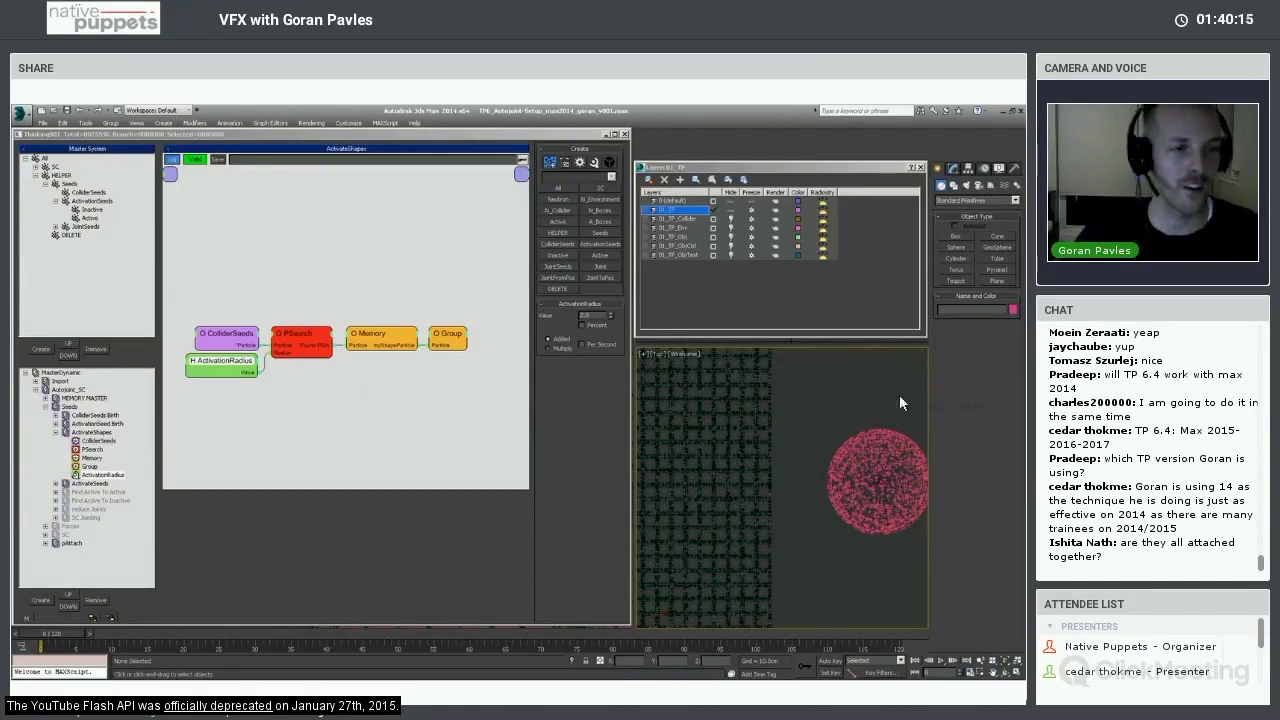
Turn off the ColliderSeeds Birth, ActivationSeed Birth and ActivateSeeds sets and expand the Import set.
{"action": "double_click", "coordinate": [82, 432]}
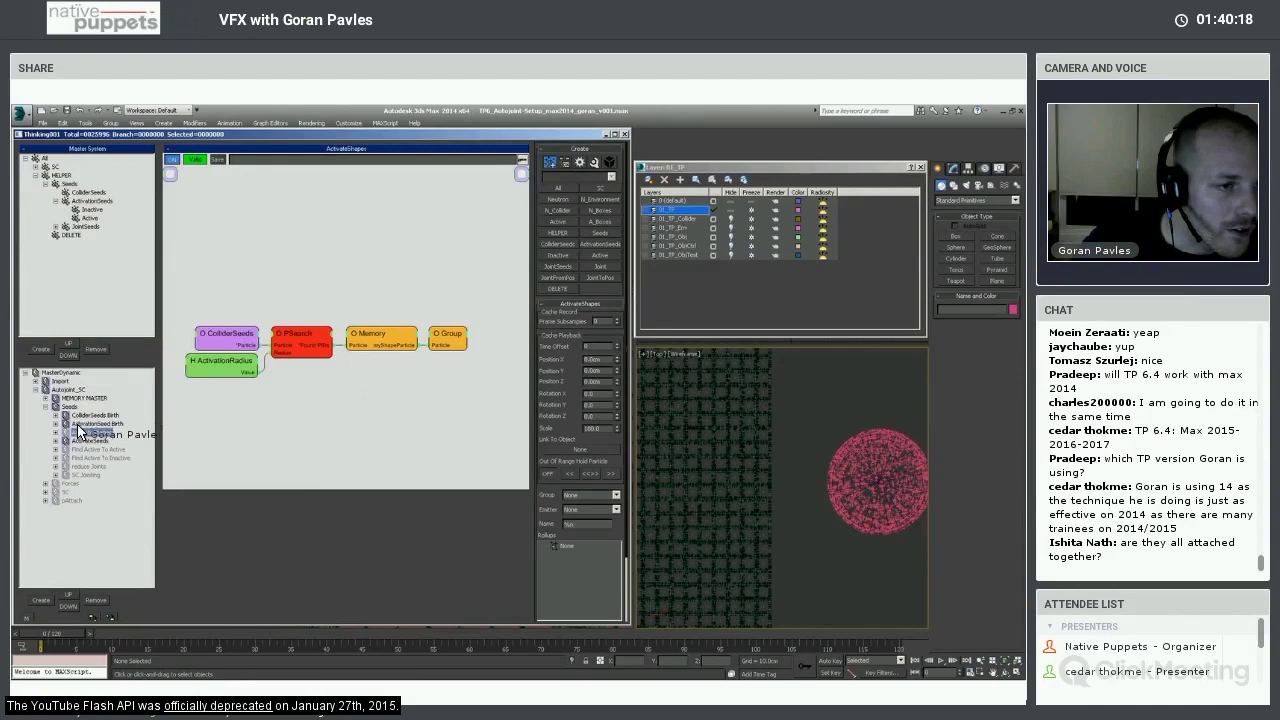
{"action": "left_click", "coordinate": [65, 440]}
{"action": "left_click", "coordinate": [65, 416]}
{"action": "left_click", "coordinate": [36, 381]}
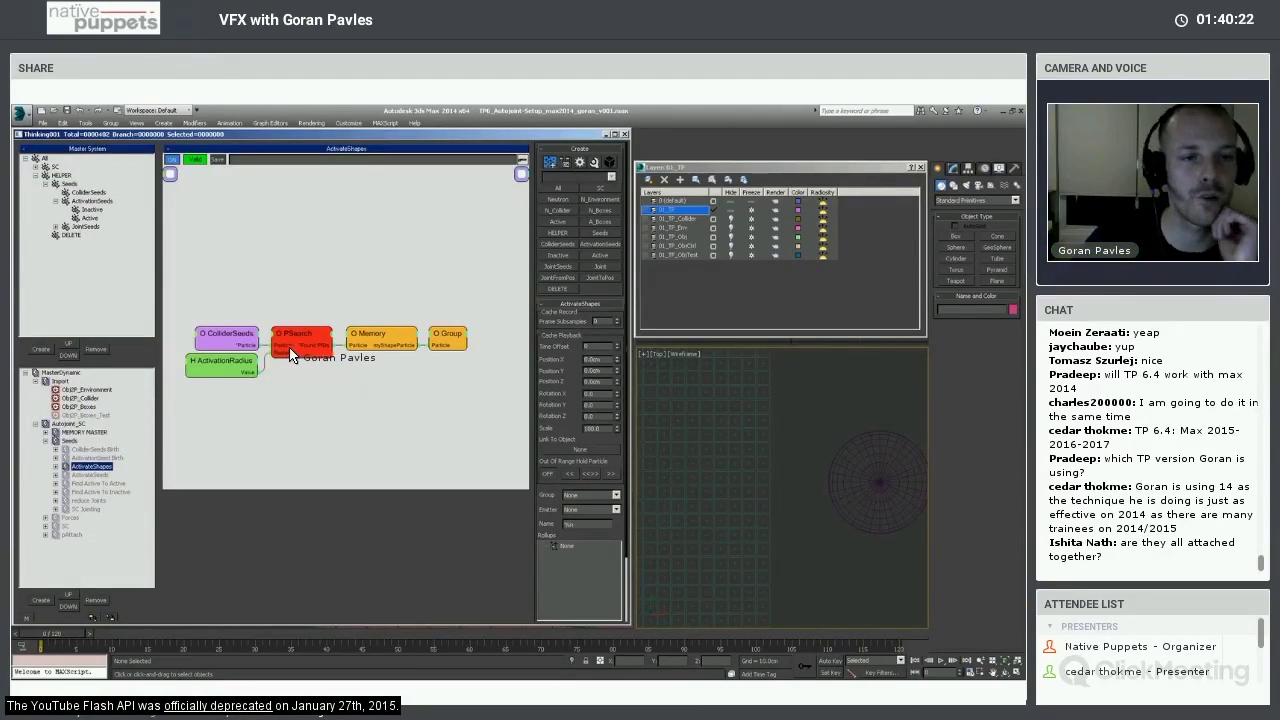
Open the Import network and examine its Obj2P operators, including the particle group options of Obj2P_Collider.
{"action": "left_click_drag", "start_coordinate": [262, 249], "coordinate": [336, 382]}
{"action": "left_click", "coordinate": [60, 382]}
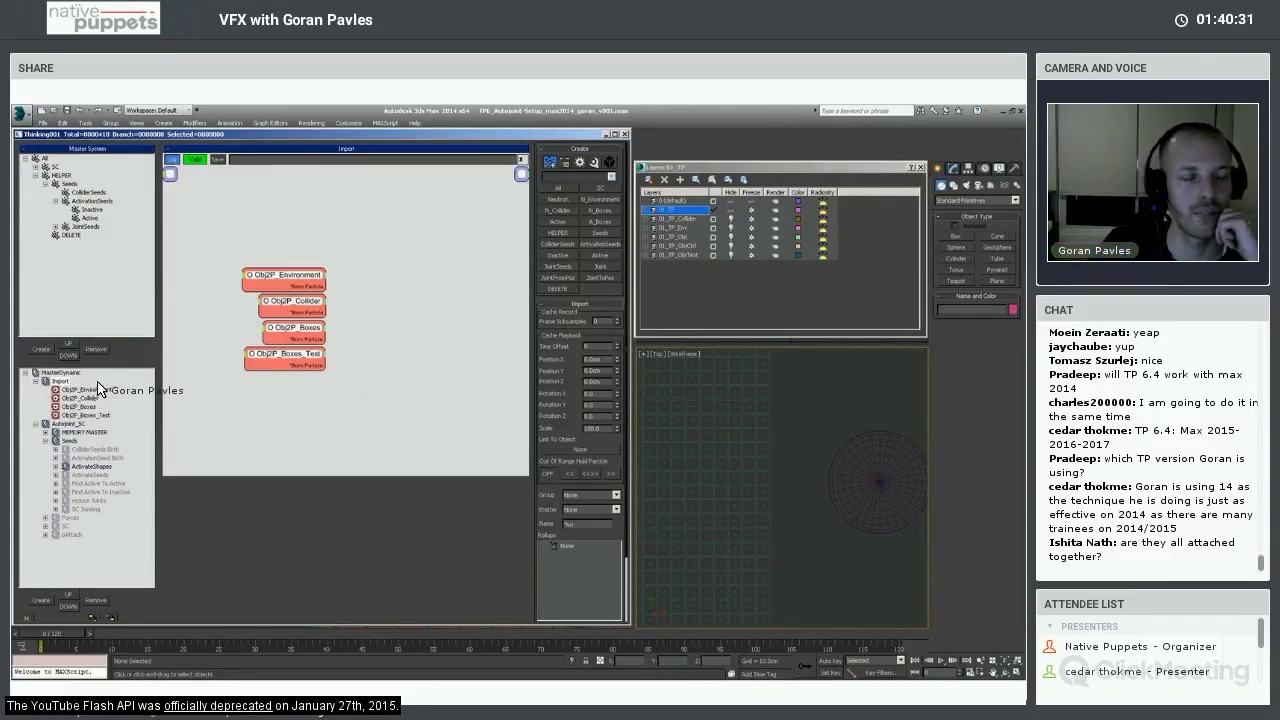
{"action": "left_click_drag", "start_coordinate": [237, 256], "coordinate": [311, 286]}
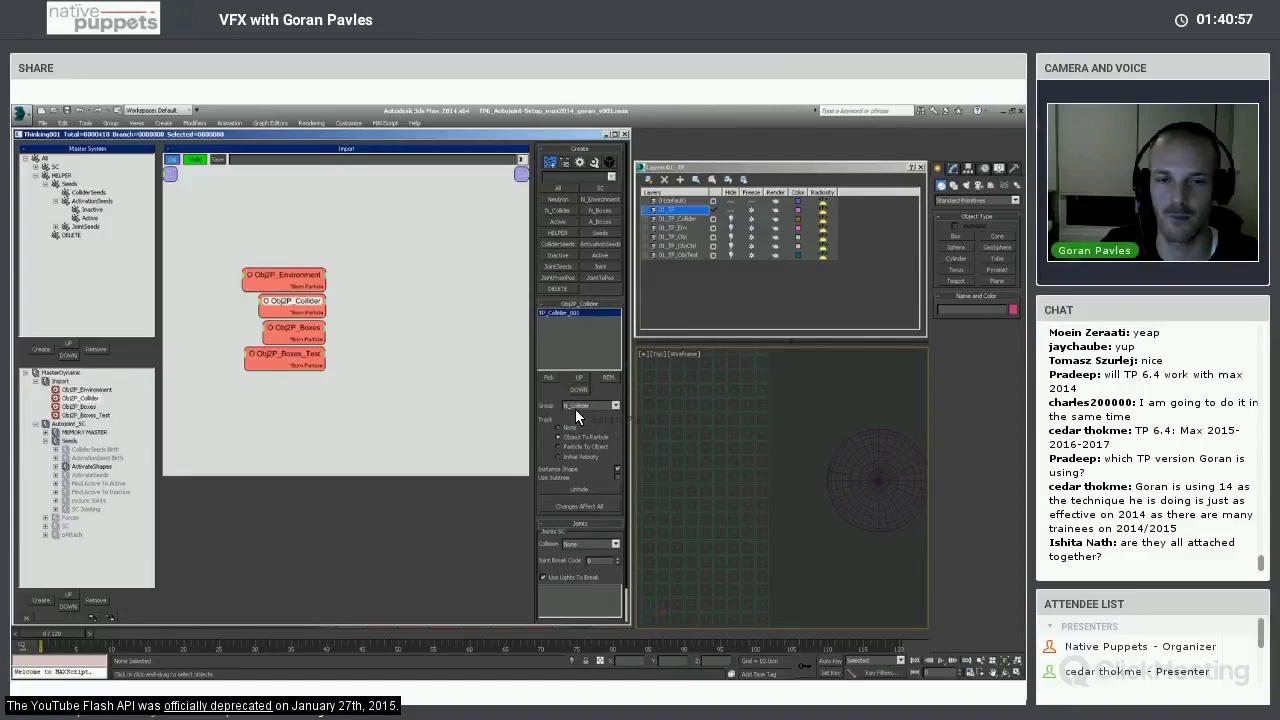
{"action": "left_click", "coordinate": [577, 405]}
{"action": "left_click", "coordinate": [612, 460]}
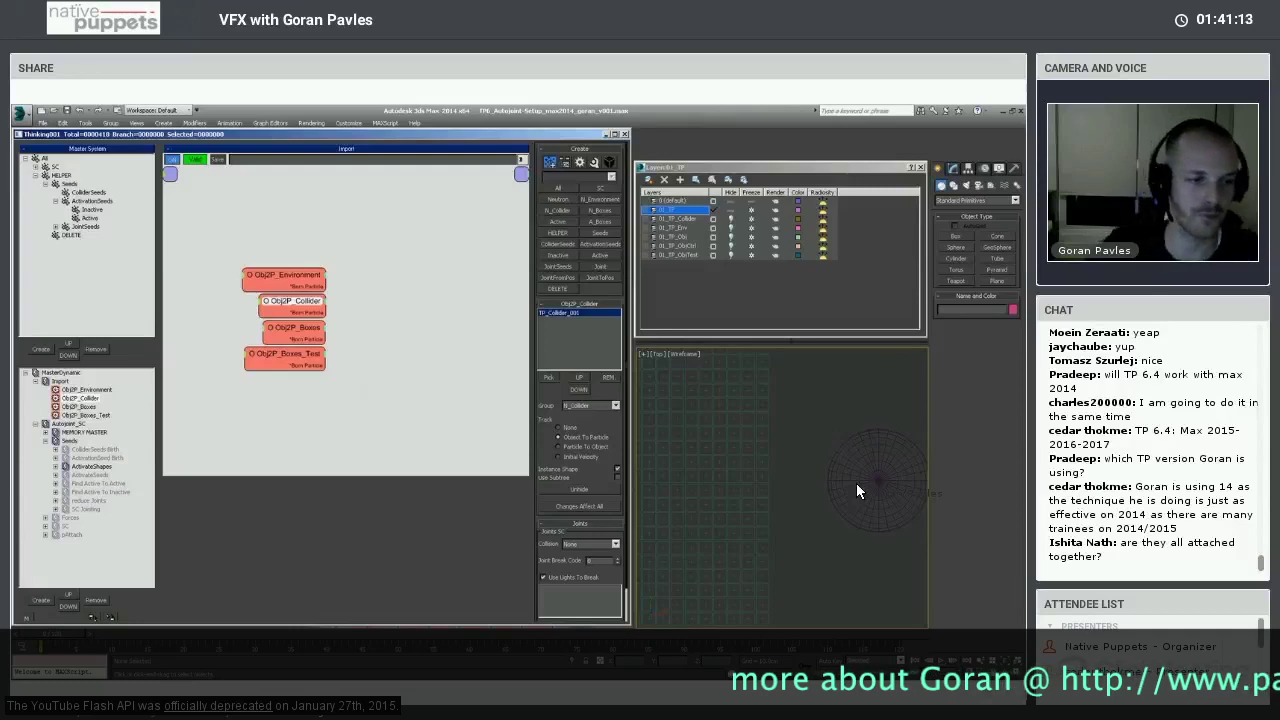
Collapse Import, view the MEMORY MASTER set, and enable and open the ColliderSeeds Birth network.
{"action": "left_click", "coordinate": [35, 381]}
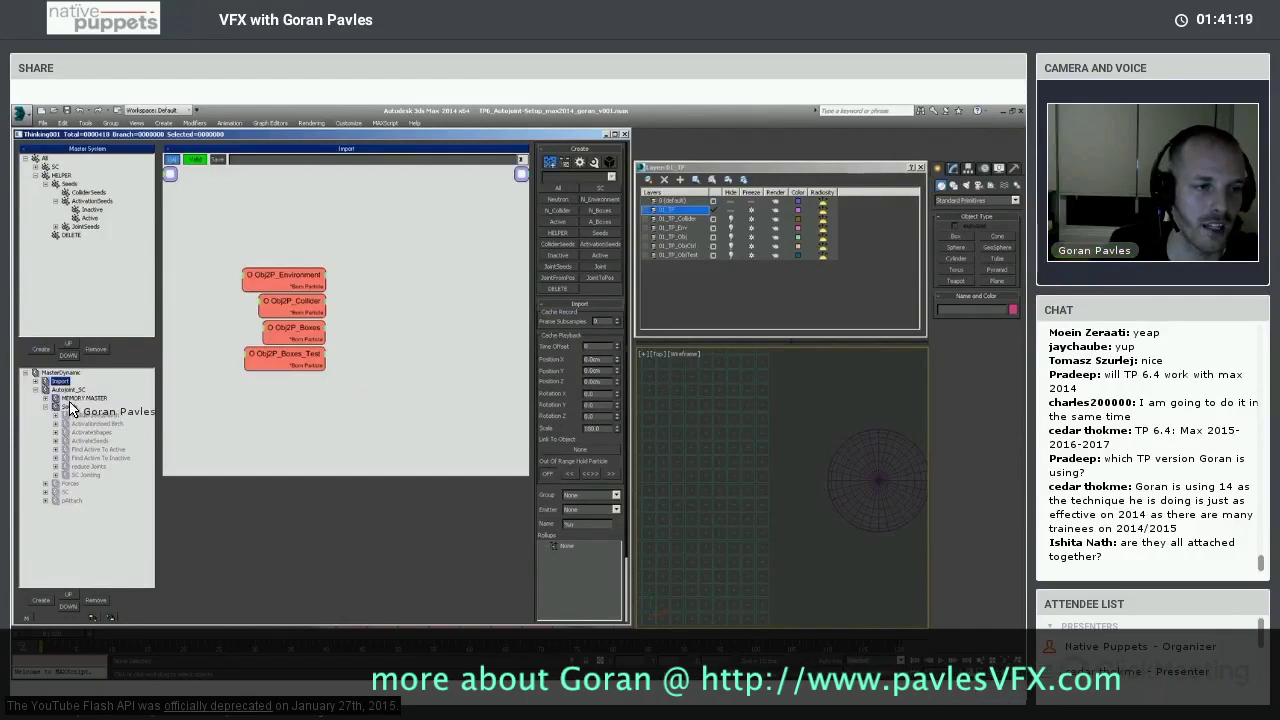
{"action": "left_click", "coordinate": [80, 404]}
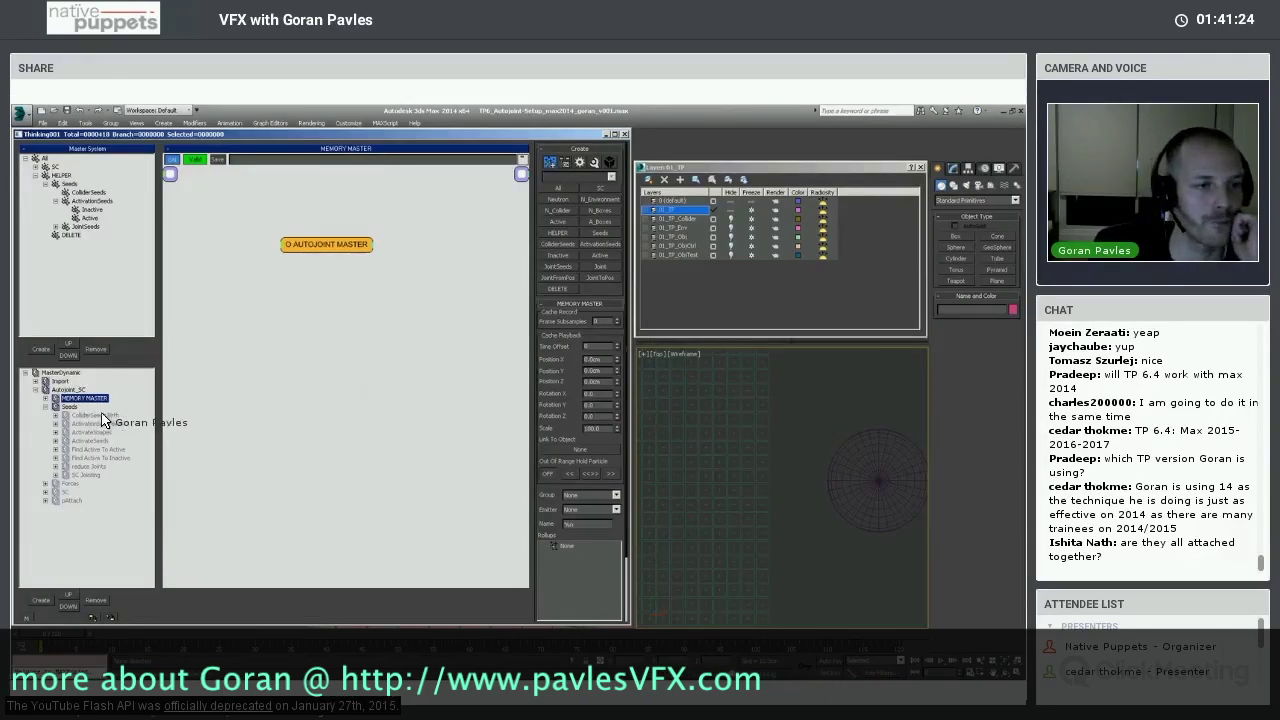
{"action": "double_click", "coordinate": [88, 416]}
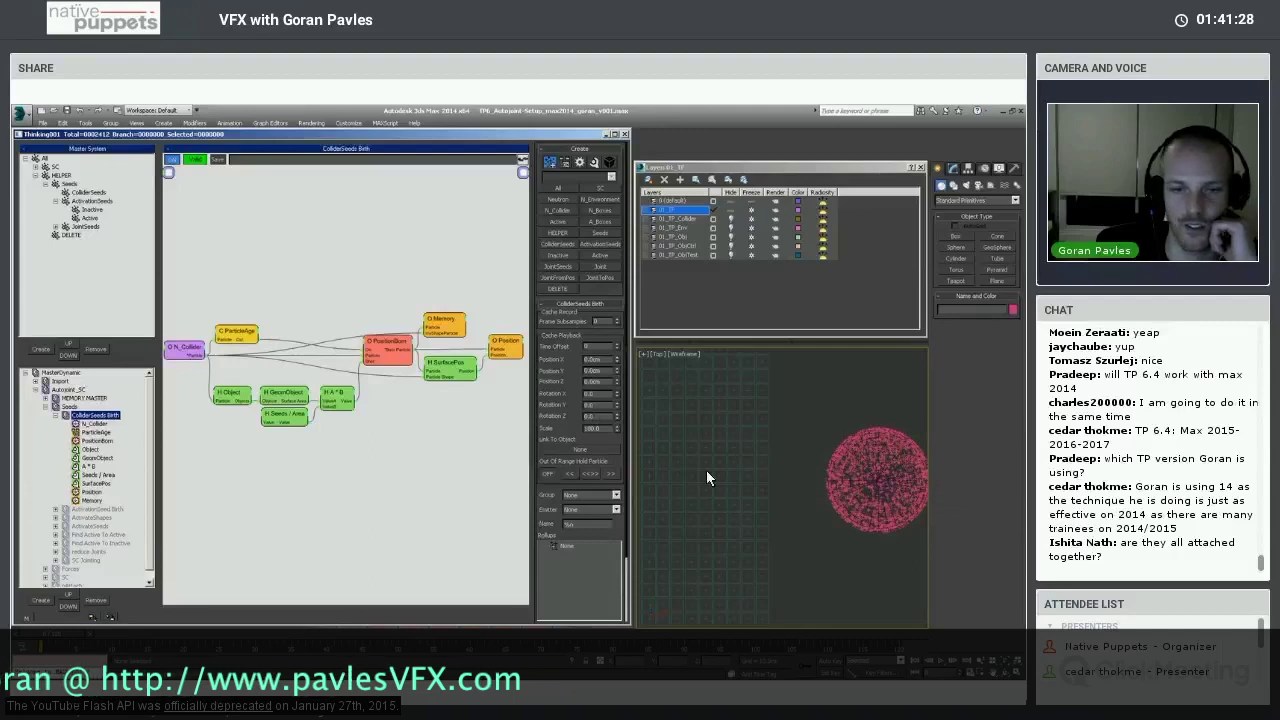
Examine the N_Collider, ParticleAge and PositionBorn operators in ColliderSeeds Birth, including the inputs available on PositionBorn.
{"action": "left_click", "coordinate": [95, 423]}
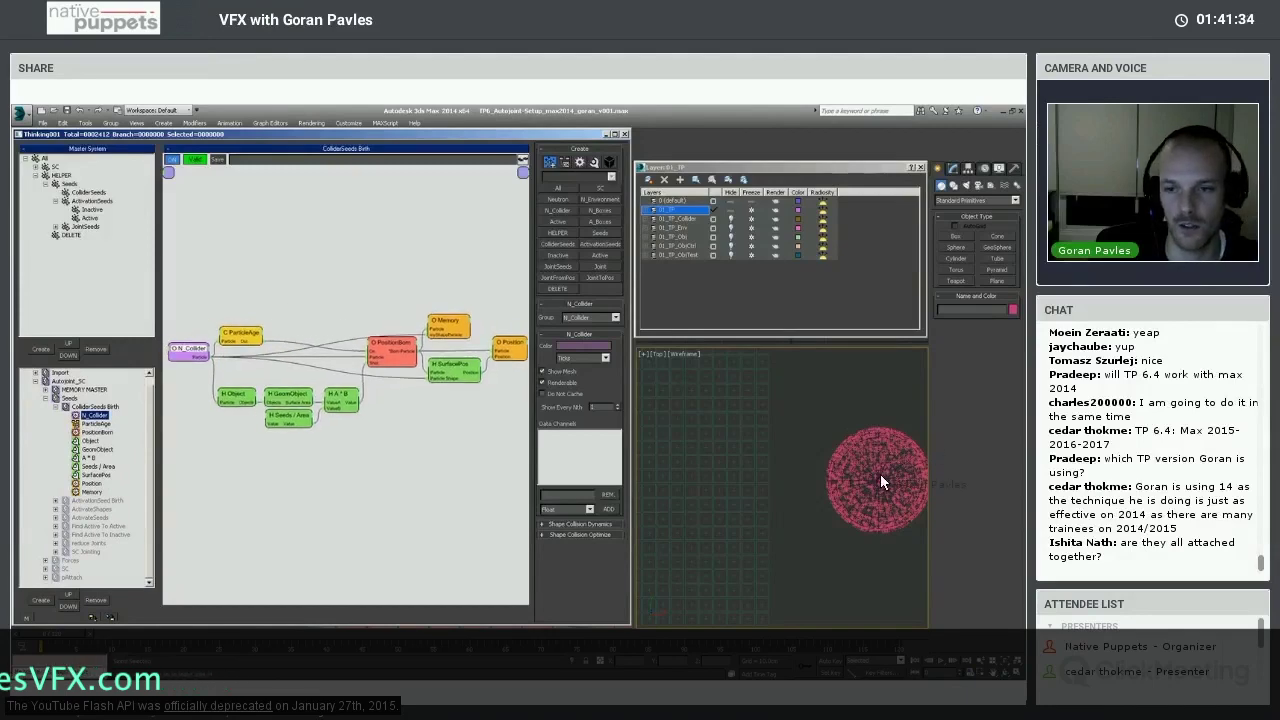
{"action": "left_click", "coordinate": [238, 338]}
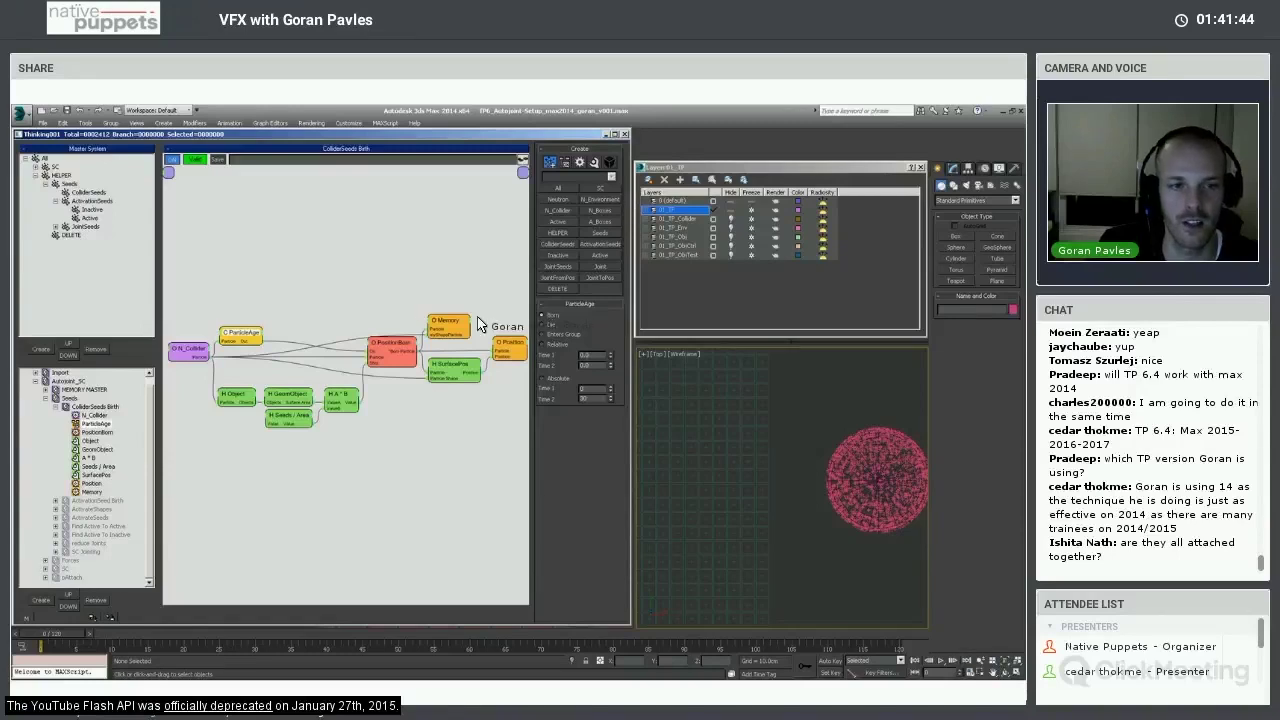
{"action": "left_click", "coordinate": [389, 341]}
{"action": "left_click_drag", "start_coordinate": [355, 320], "coordinate": [400, 358]}
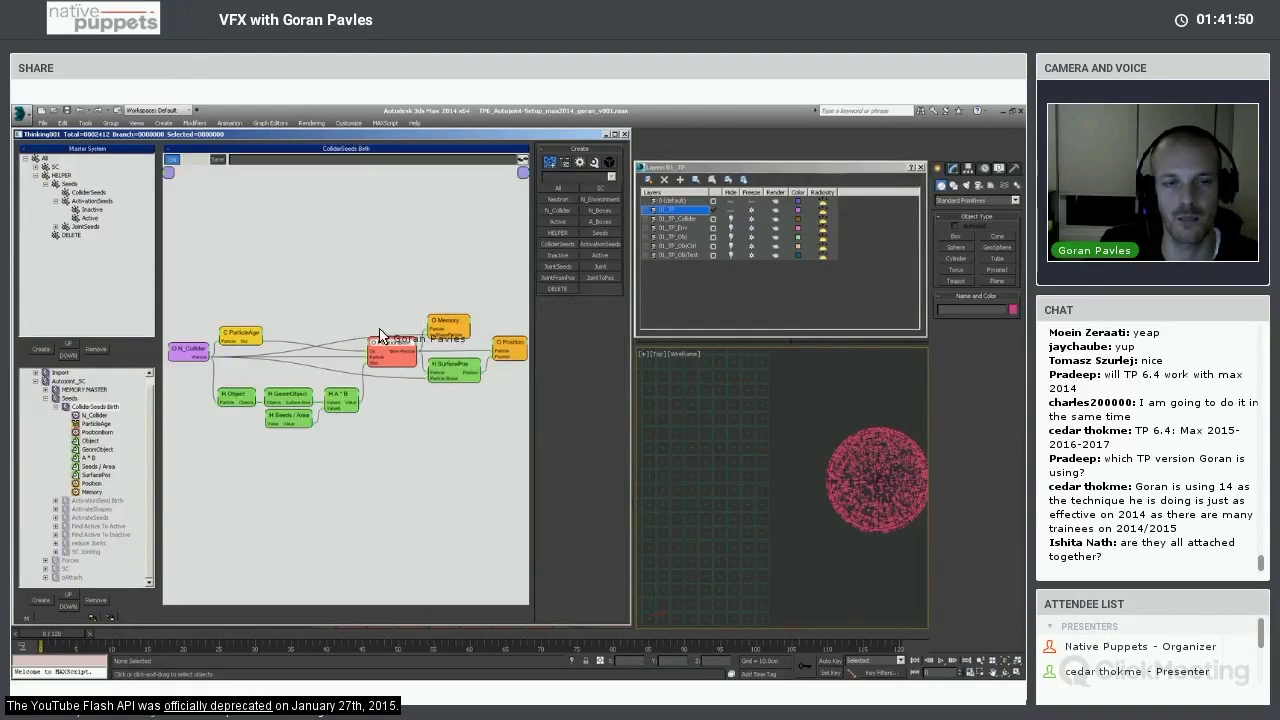
{"action": "left_click", "coordinate": [391, 342]}
{"action": "left_click", "coordinate": [389, 340]}
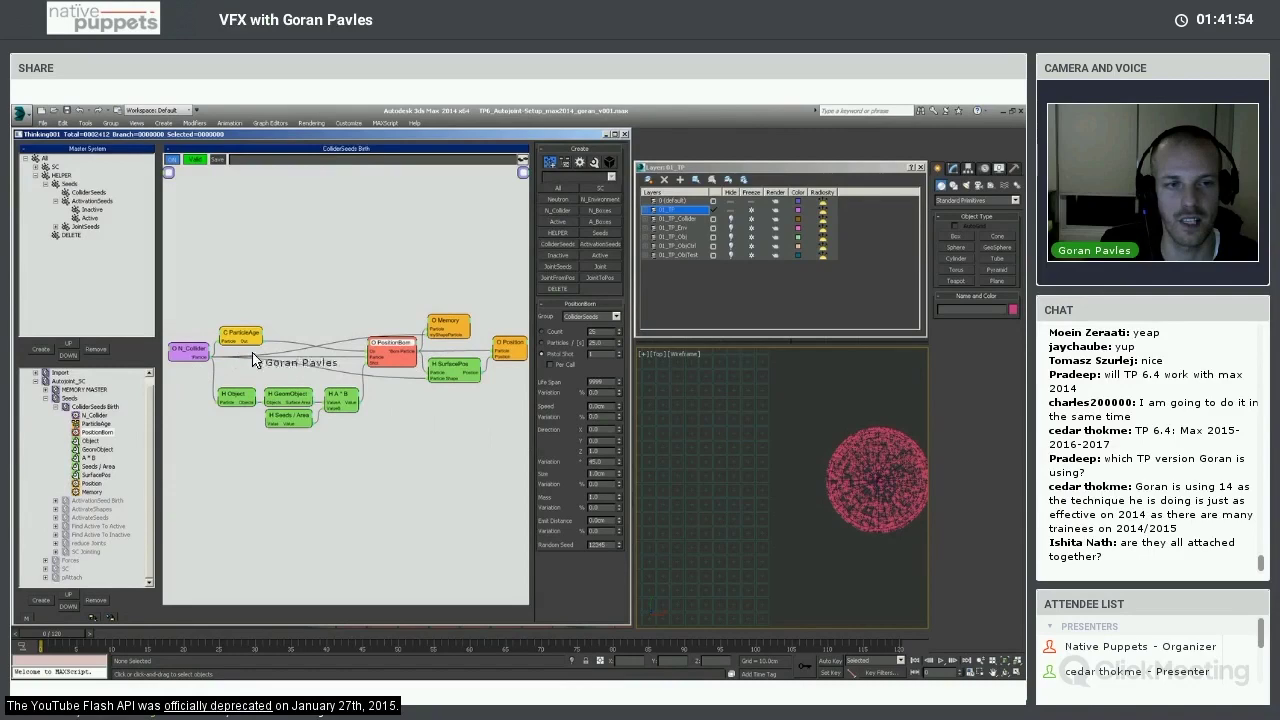
{"action": "left_click", "coordinate": [371, 347]}
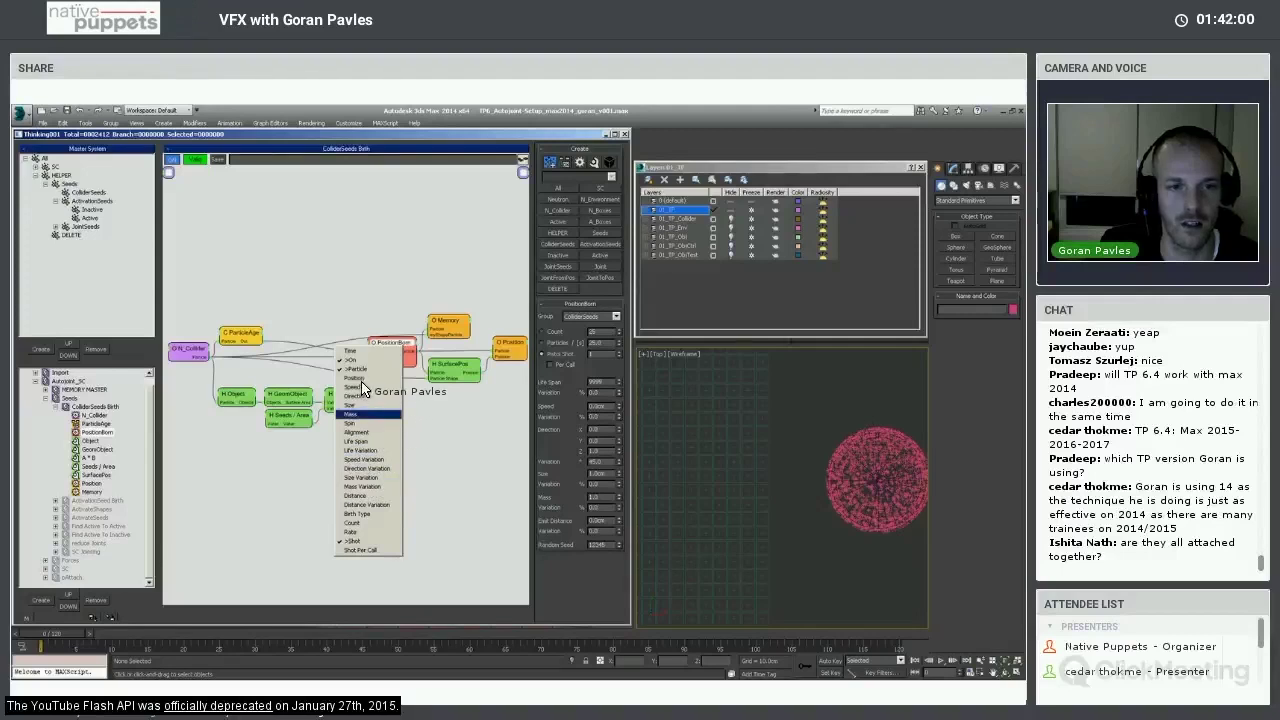
{"action": "left_click", "coordinate": [298, 369]}
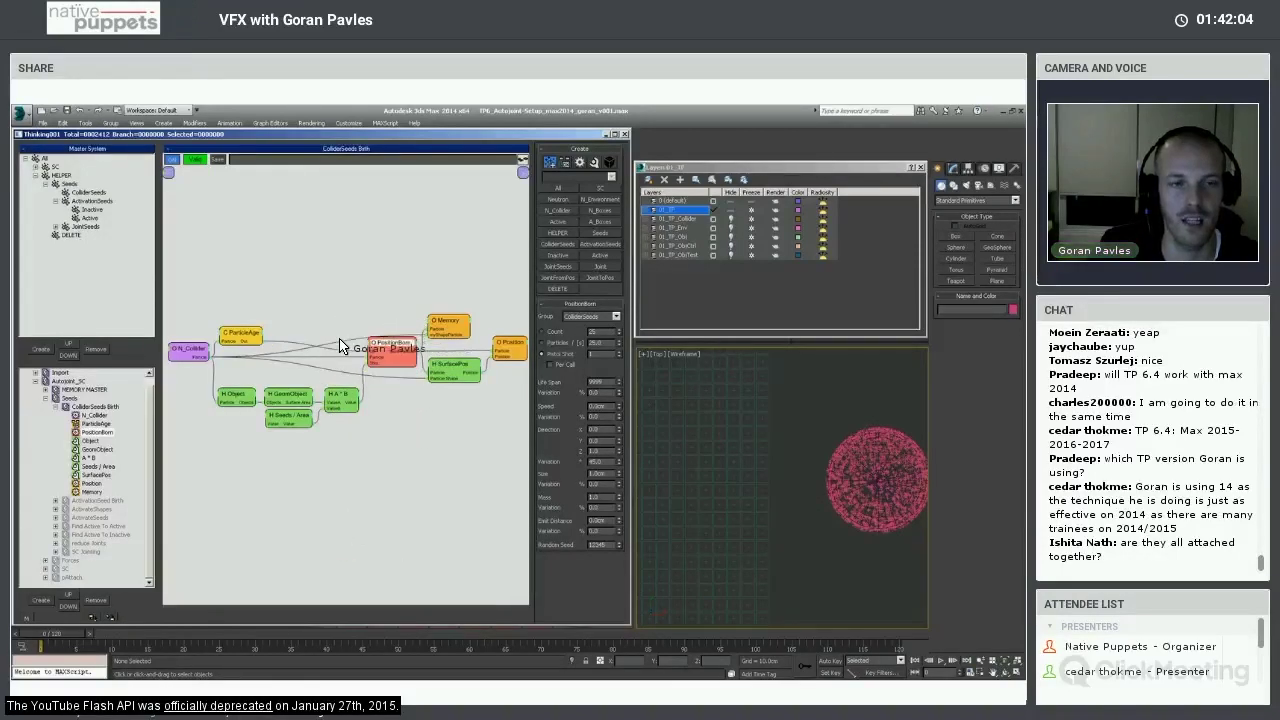
Examine the Position operator and how PositionBorn, Memory and SurfacePos connect in the ColliderSeeds Birth network.
{"action": "middle_click_drag", "start_coordinate": [388, 341], "coordinate": [341, 341]}
{"action": "left_click", "coordinate": [447, 351]}
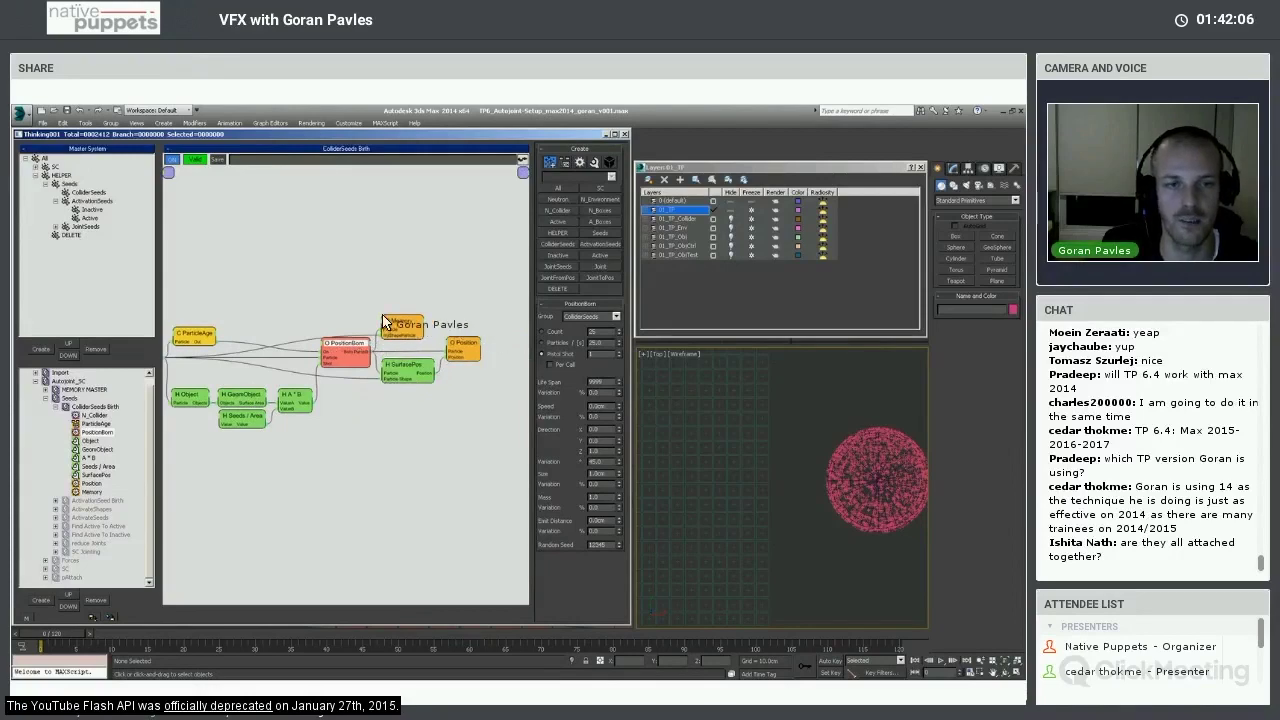
{"action": "middle_click_drag", "start_coordinate": [400, 298], "coordinate": [446, 322]}
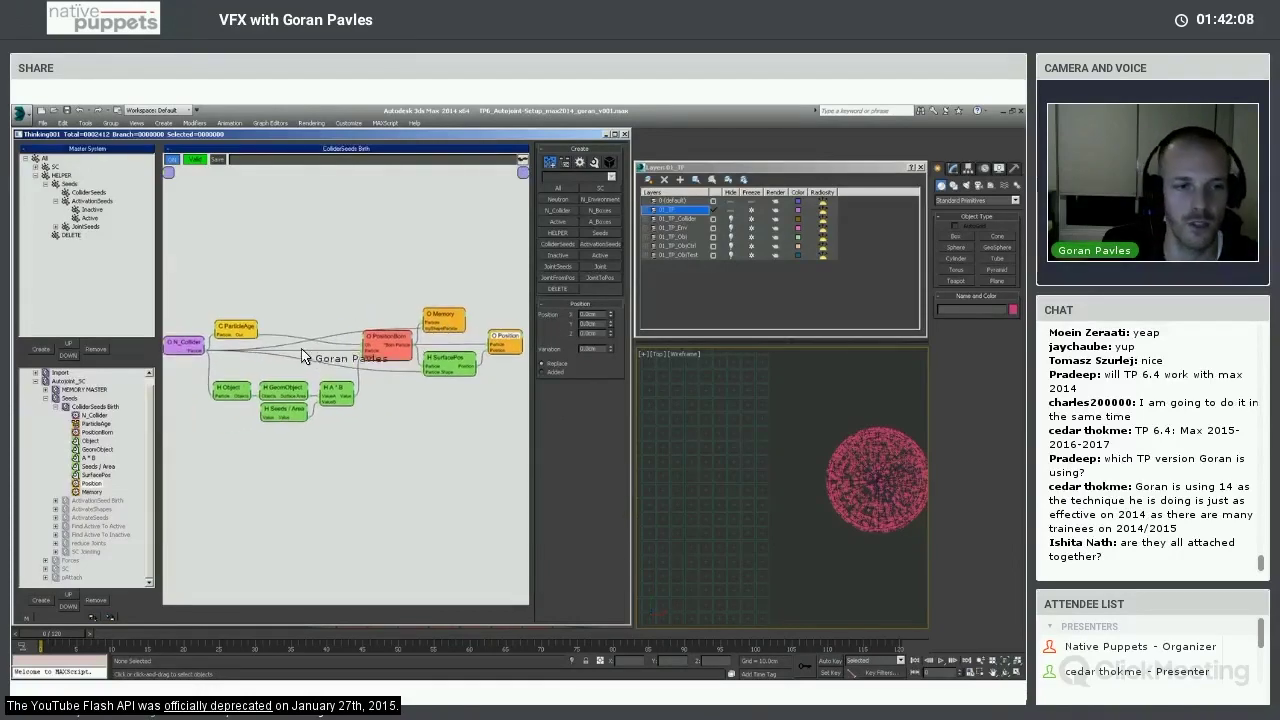
{"action": "middle_click_drag", "start_coordinate": [269, 319], "coordinate": [266, 318]}
{"action": "left_click", "coordinate": [432, 357]}
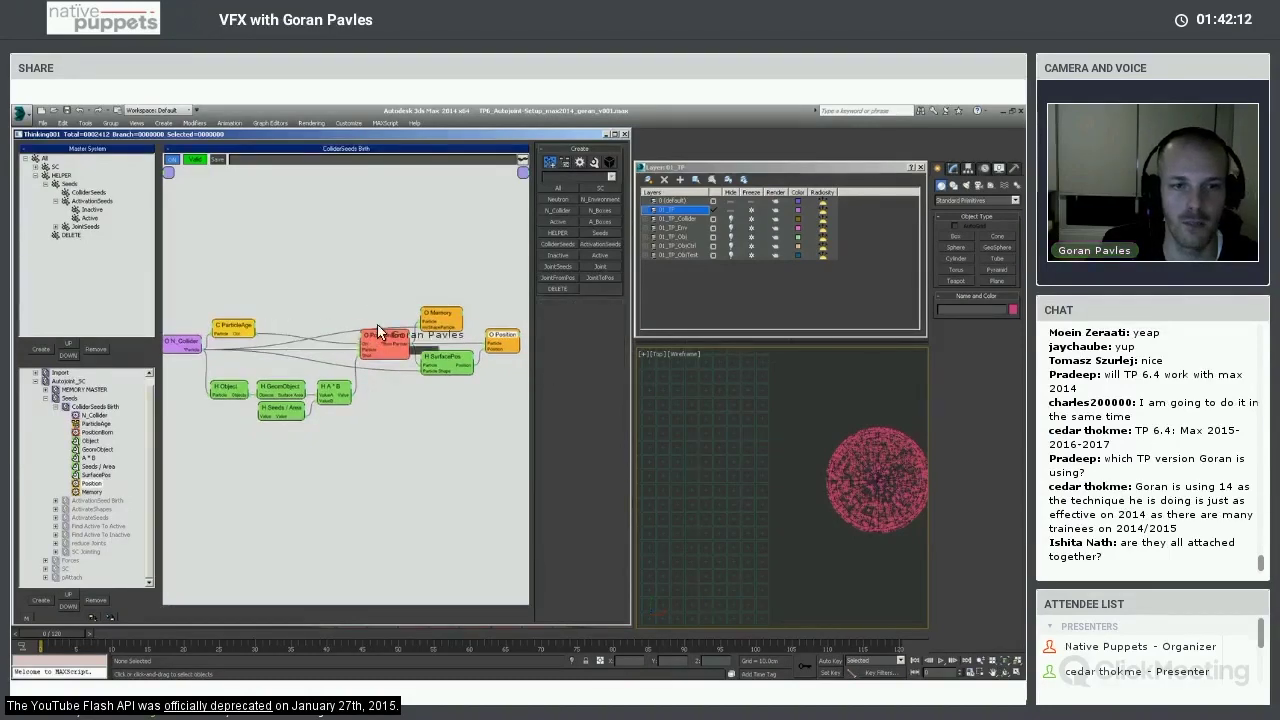
{"action": "middle_click_drag", "start_coordinate": [432, 357], "coordinate": [386, 357]}
{"action": "mouse_move", "coordinate": [381, 287]}
{"action": "middle_mouse_down"}
{"action": "mouse_move", "coordinate": [426, 294]}
{"action": "mouse_move", "coordinate": [452, 330]}
{"action": "middle_mouse_up"}
Check the SurfacePos settings and rearrange the SurfacePos and Position nodes so their connections are easier to read.
{"action": "left_click_drag", "start_coordinate": [455, 330], "coordinate": [453, 333]}
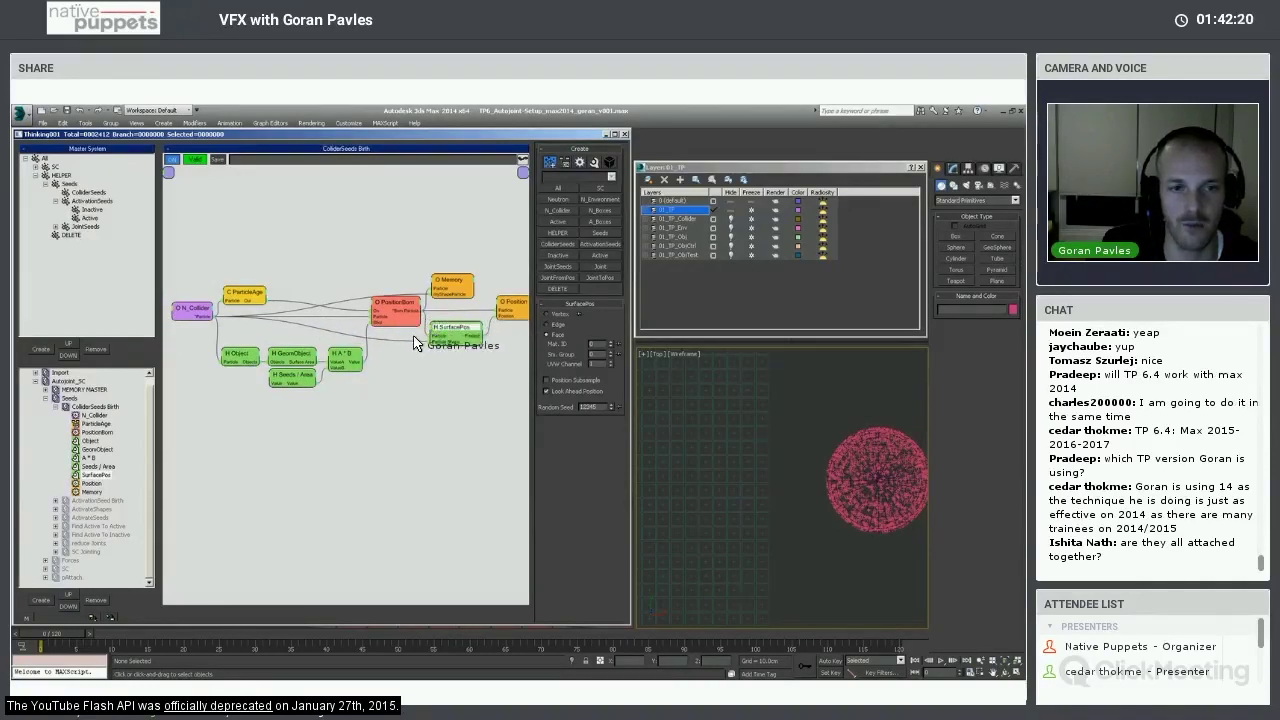
{"action": "left_click_drag", "start_coordinate": [434, 335], "coordinate": [438, 330]}
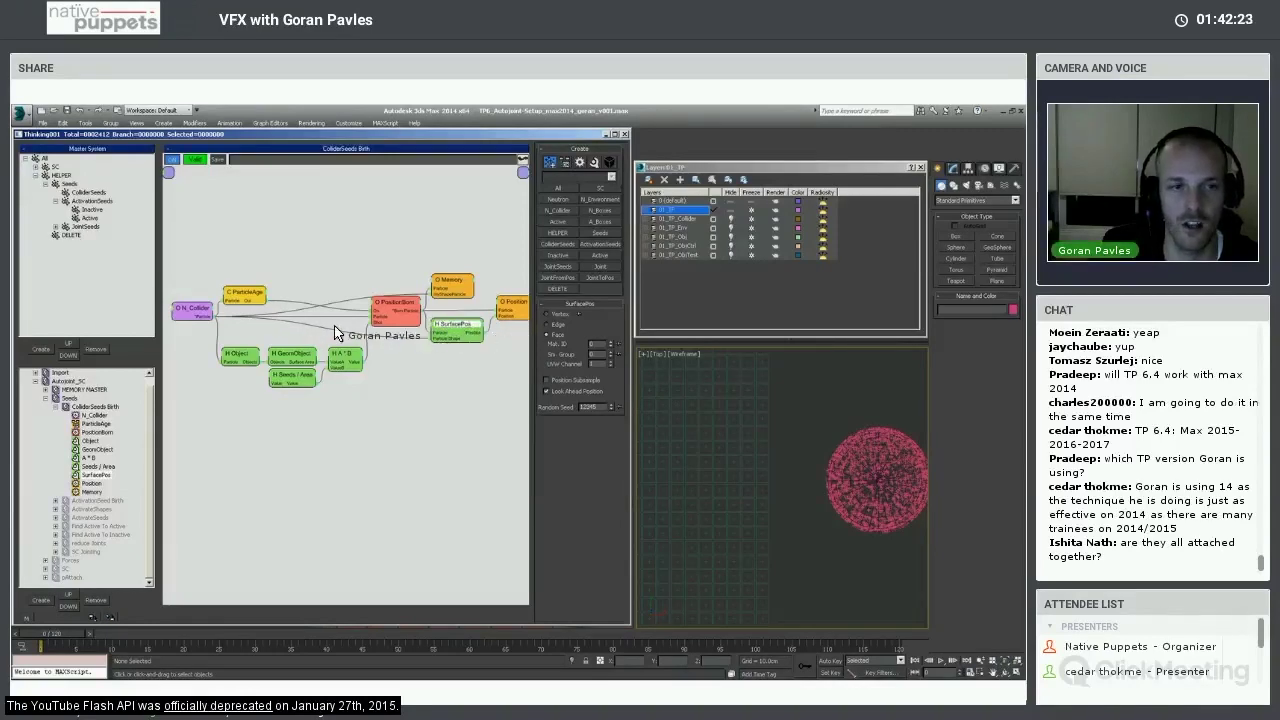
{"action": "left_click_drag", "start_coordinate": [432, 340], "coordinate": [418, 347]}
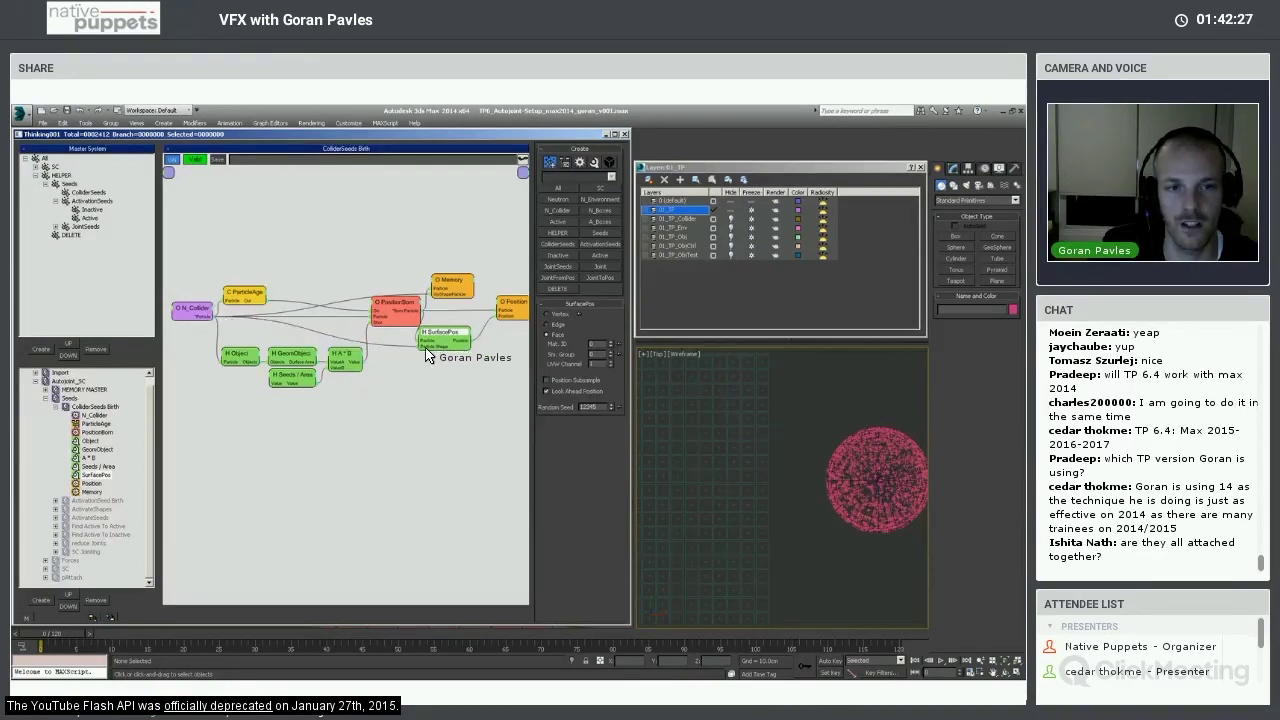
{"action": "left_click_drag", "start_coordinate": [439, 337], "coordinate": [443, 328]}
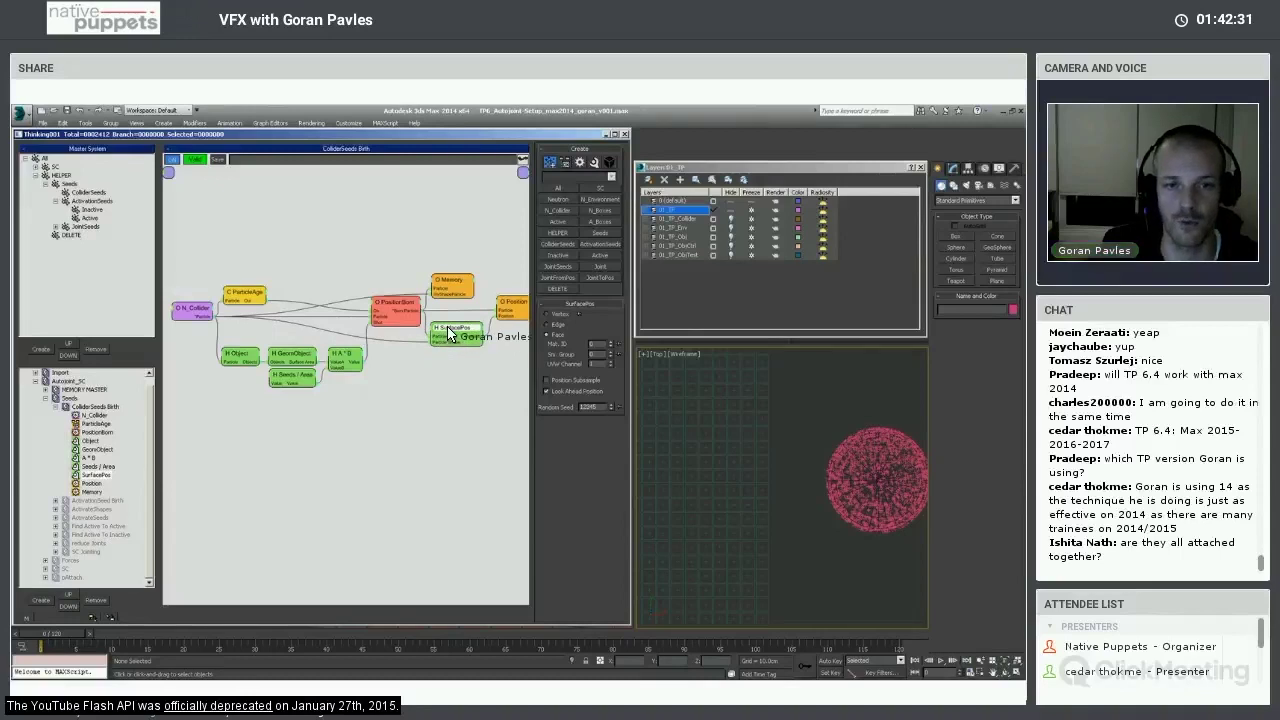
{"action": "left_click_drag", "start_coordinate": [479, 342], "coordinate": [472, 359]}
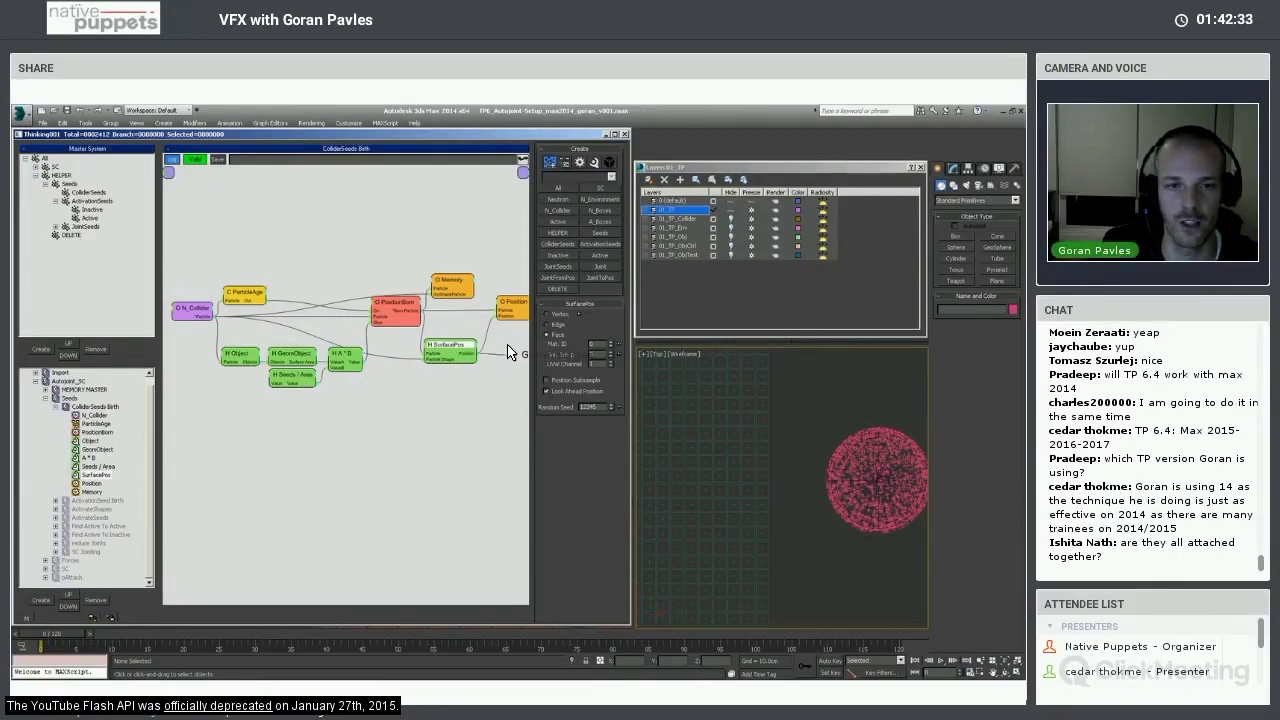
{"action": "middle_click_drag", "start_coordinate": [502, 335], "coordinate": [446, 359]}
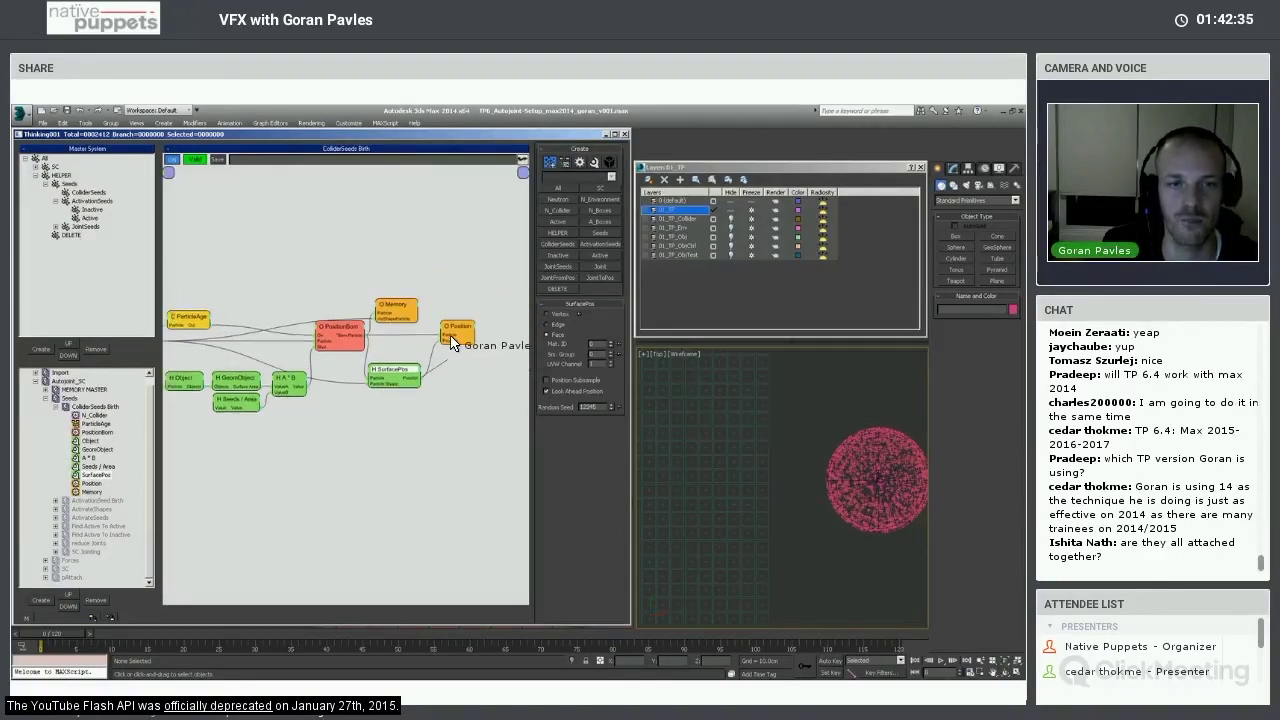
{"action": "left_click_drag", "start_coordinate": [457, 333], "coordinate": [458, 340]}
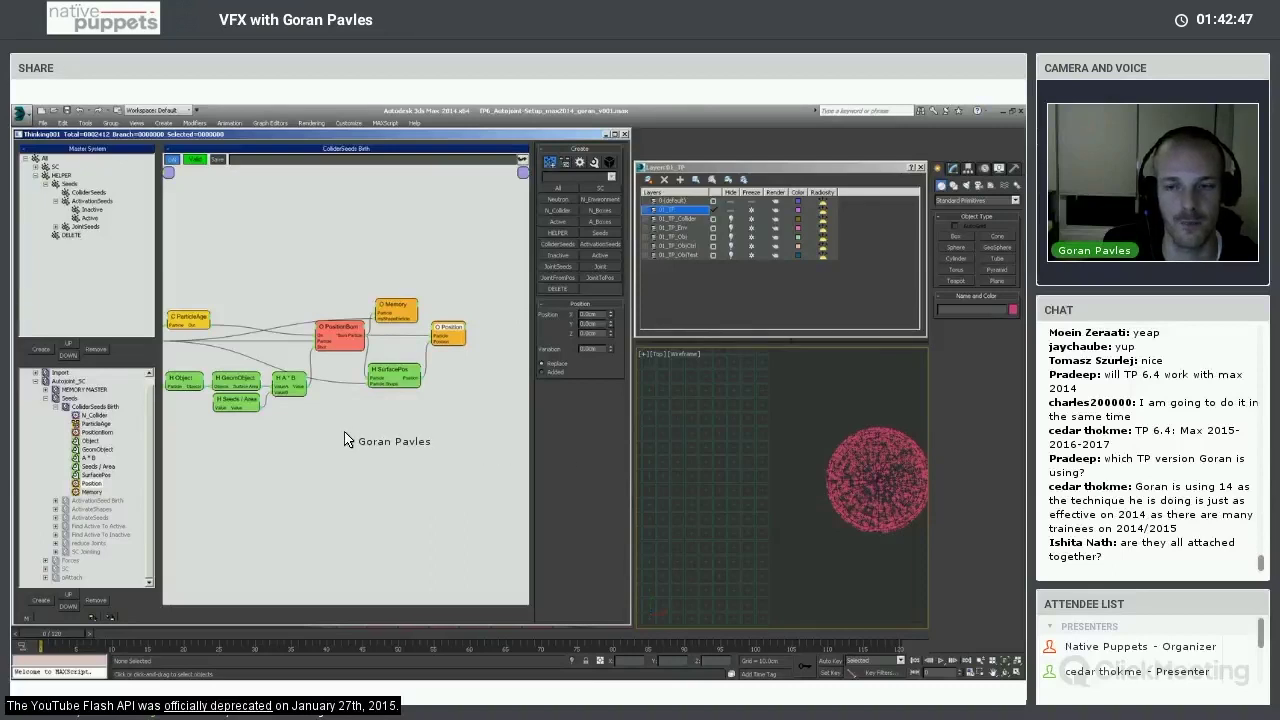
Examine the Object, GeomObject, Seeds / Area and A * B branch that drives PositionBorn's Pistol Shot.
{"action": "middle_click_drag", "start_coordinate": [318, 424], "coordinate": [410, 433]}
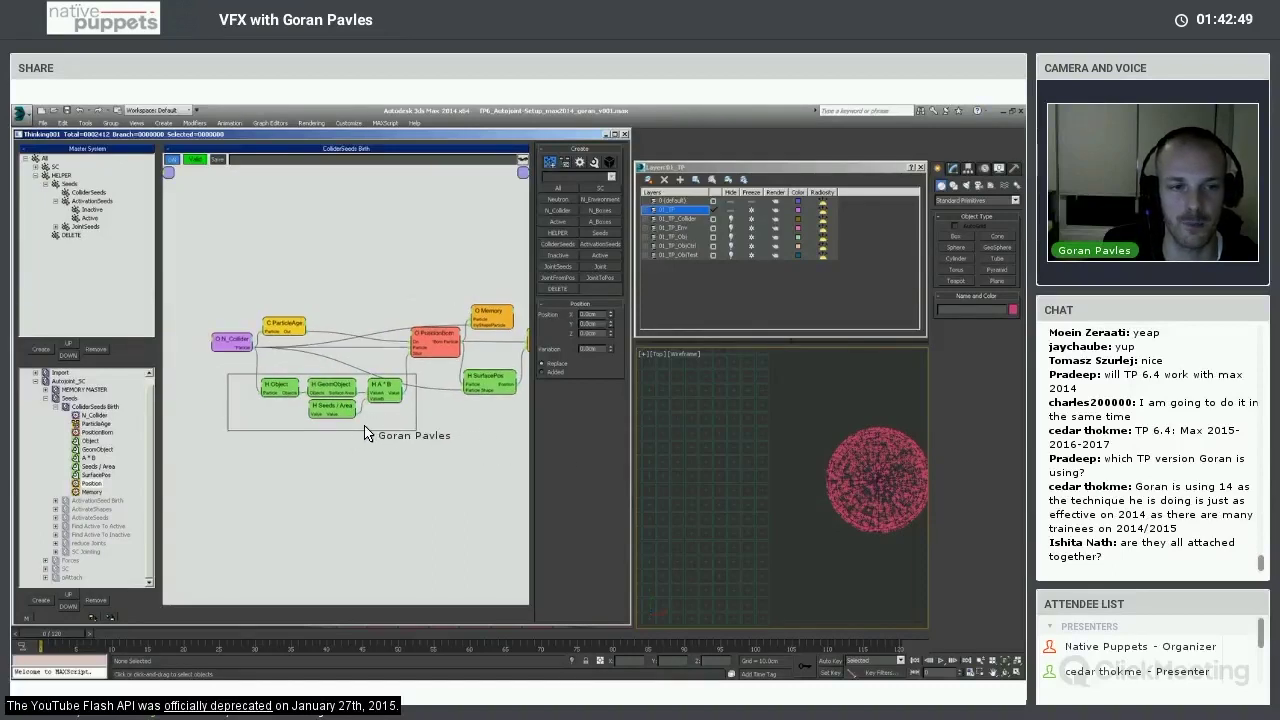
{"action": "left_click", "coordinate": [303, 365]}
{"action": "middle_click_drag", "start_coordinate": [295, 360], "coordinate": [250, 352]}
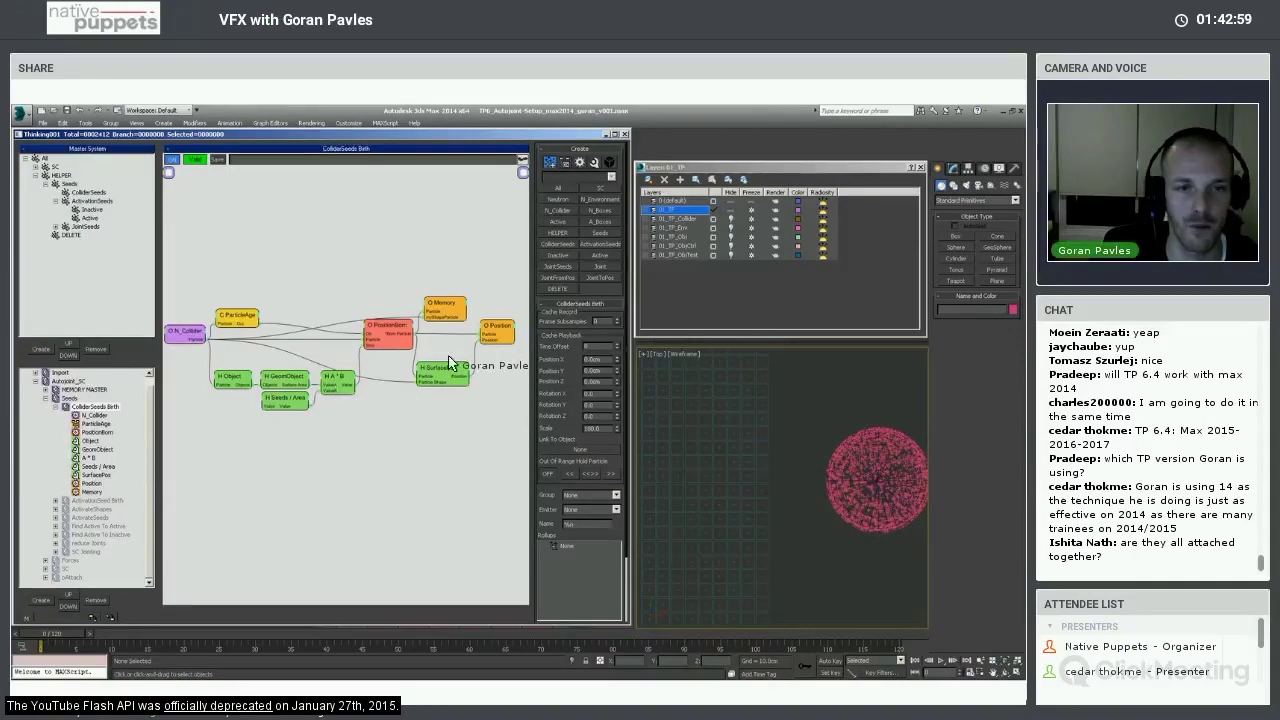
{"action": "left_click", "coordinate": [287, 399]}
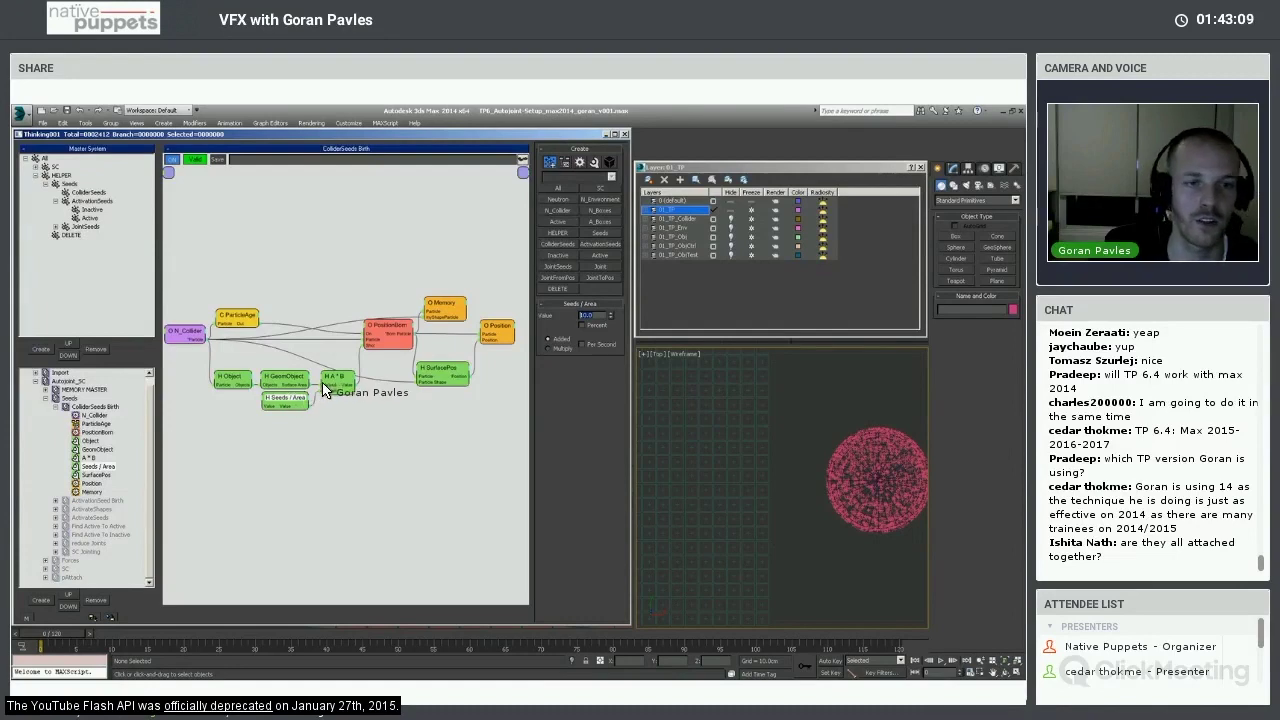
{"action": "left_click", "coordinate": [369, 347]}
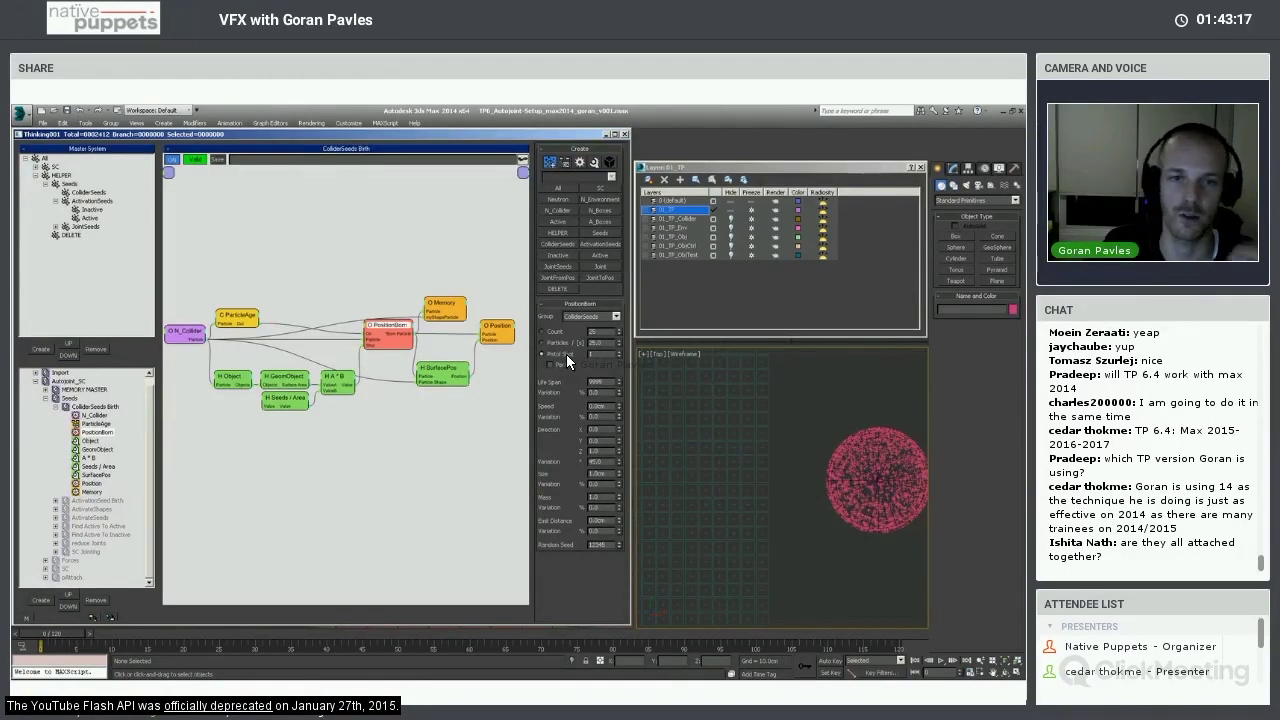
{"action": "left_click", "coordinate": [298, 397]}
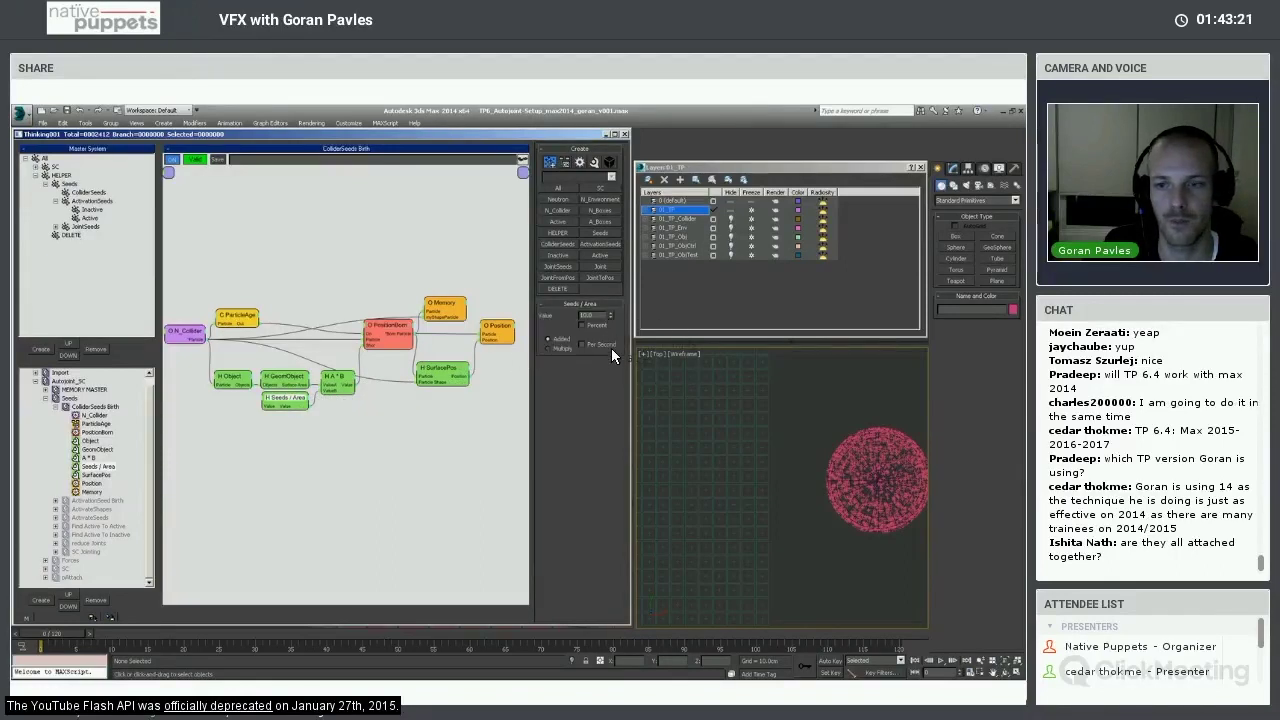
Try a lower Seeds / Area value and set it back to 10.
{"action": "left_click_drag", "start_coordinate": [615, 365], "coordinate": [604, 324]}
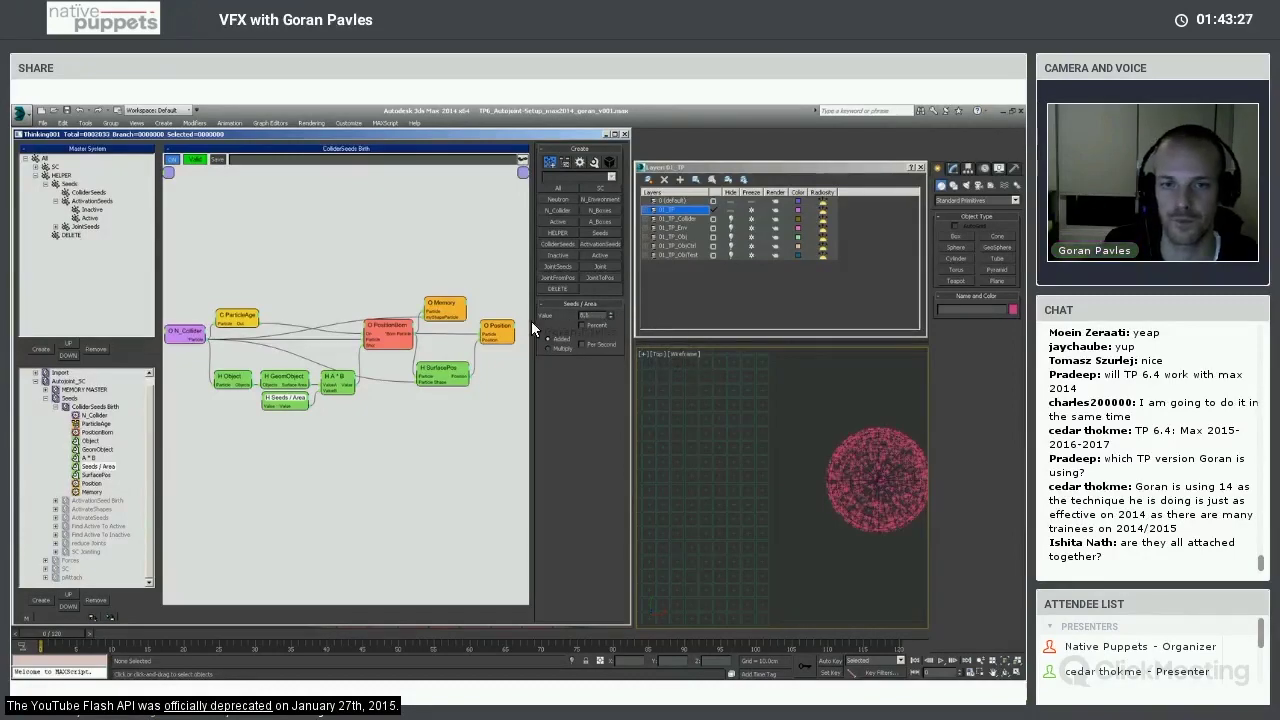
{"action": "type", "text": "10"}
{"action": "key", "text": "Return"}
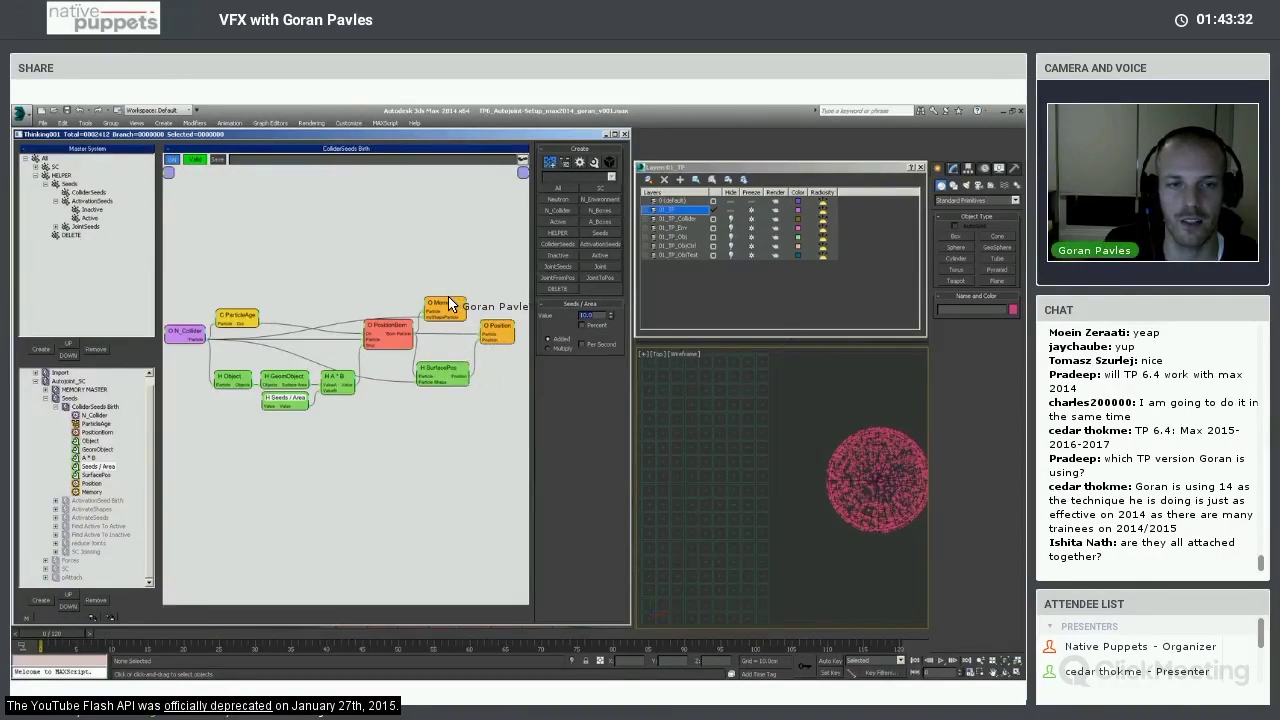
Rearrange the Memory and SurfacePos nodes and examine Memory's inputs and the data types available for its attributes.
{"action": "left_click_drag", "start_coordinate": [448, 304], "coordinate": [456, 298]}
{"action": "left_click_drag", "start_coordinate": [449, 382], "coordinate": [455, 377]}
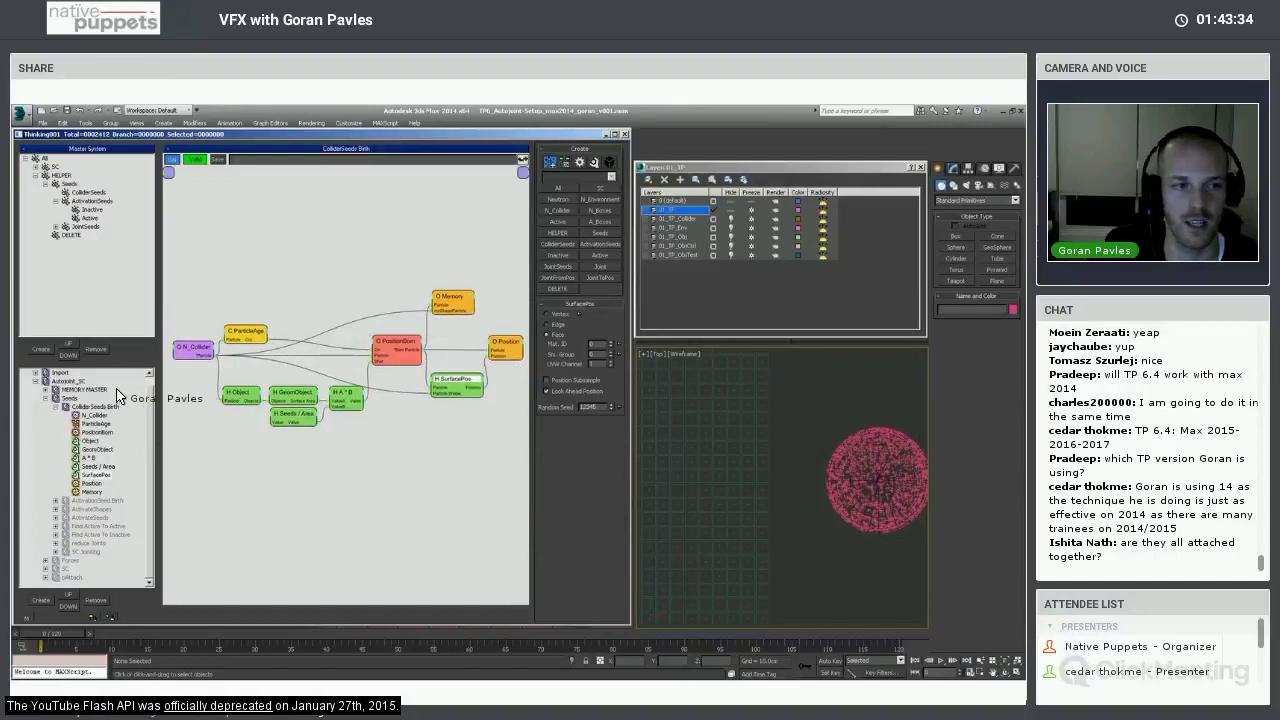
{"action": "left_click", "coordinate": [455, 304]}
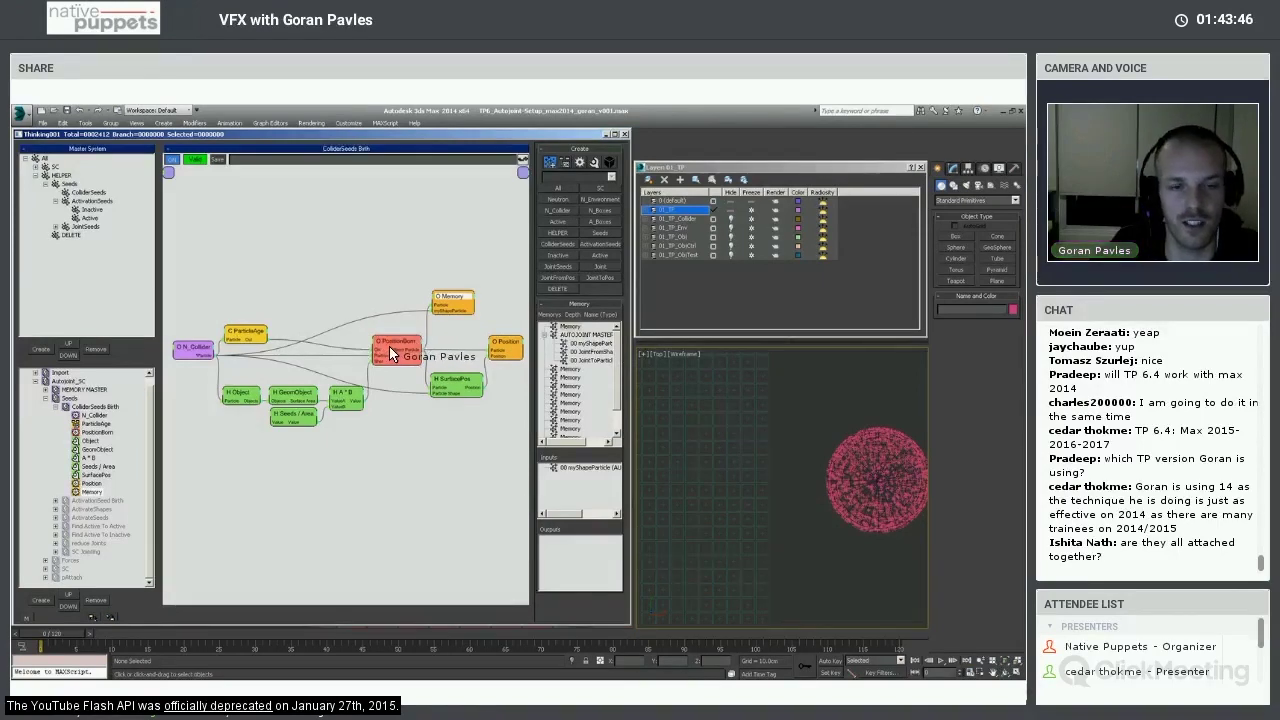
{"action": "left_click_drag", "start_coordinate": [454, 298], "coordinate": [455, 304]}
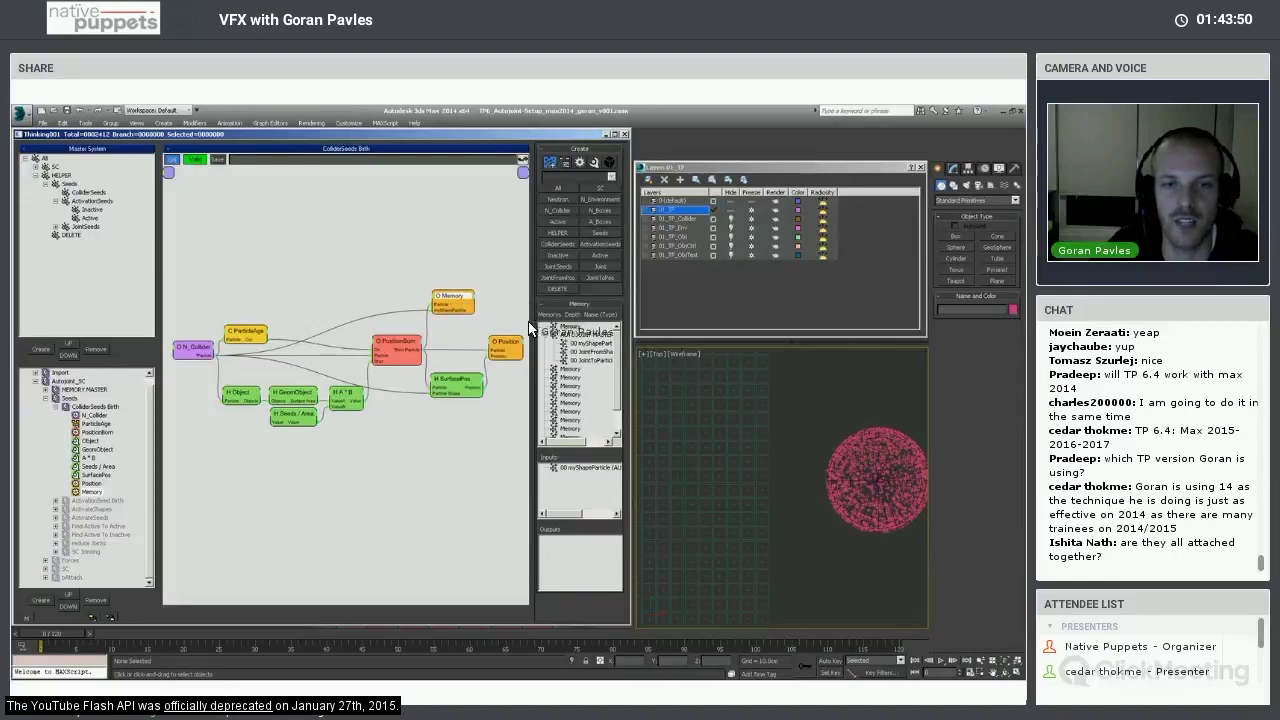
{"action": "left_click", "coordinate": [568, 333]}
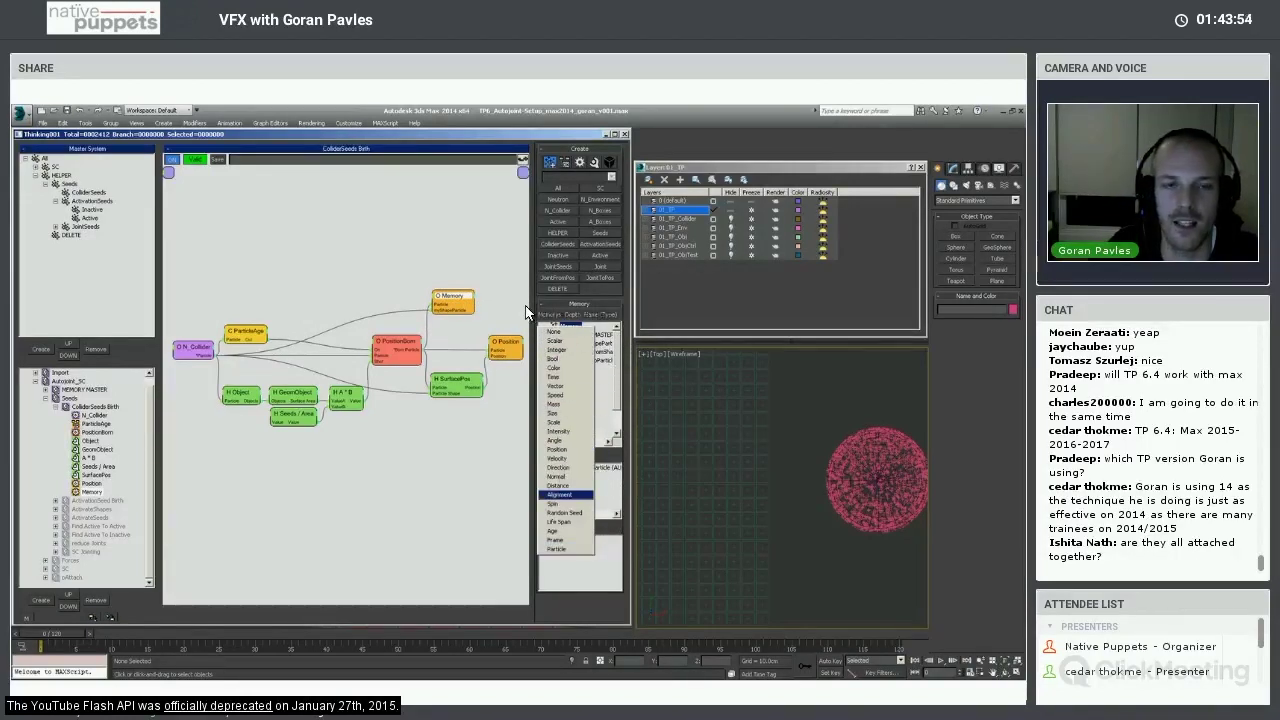
{"action": "left_click", "coordinate": [465, 301]}
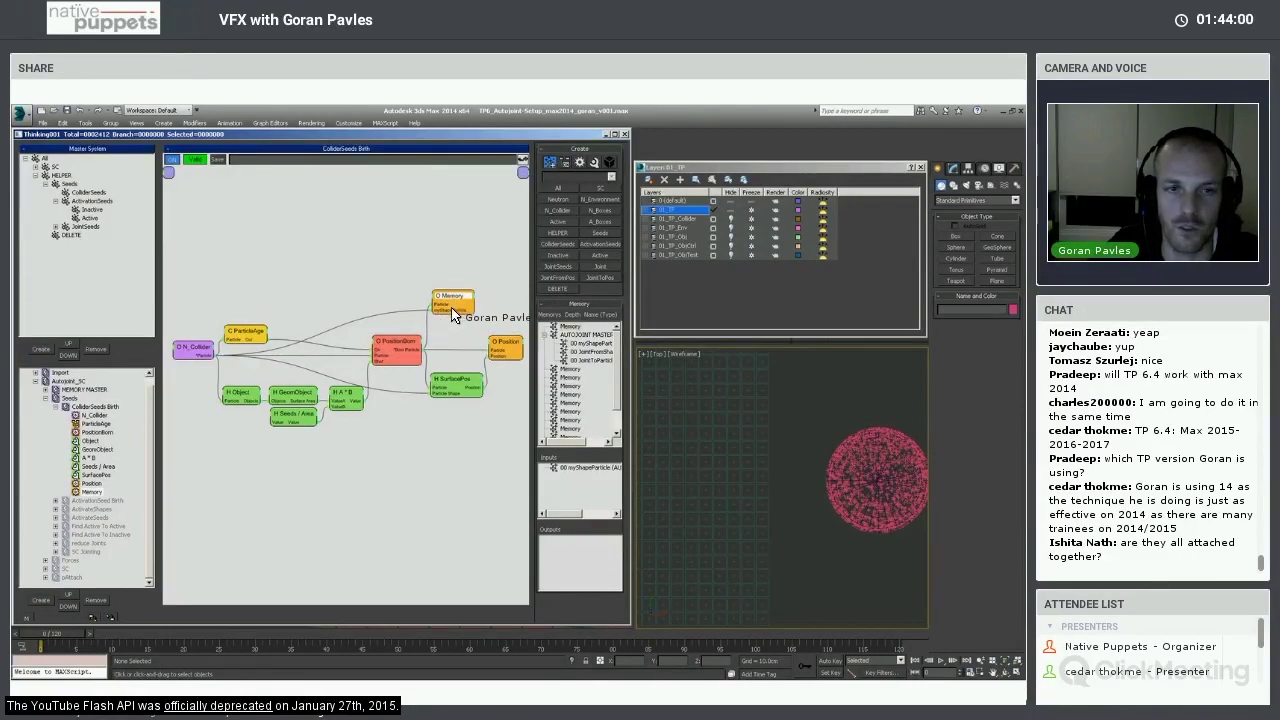
Examine how N_Collider and PositionBorn feed the Memory operator that stores myShapeParticle.
{"action": "left_click_drag", "start_coordinate": [440, 306], "coordinate": [450, 311]}
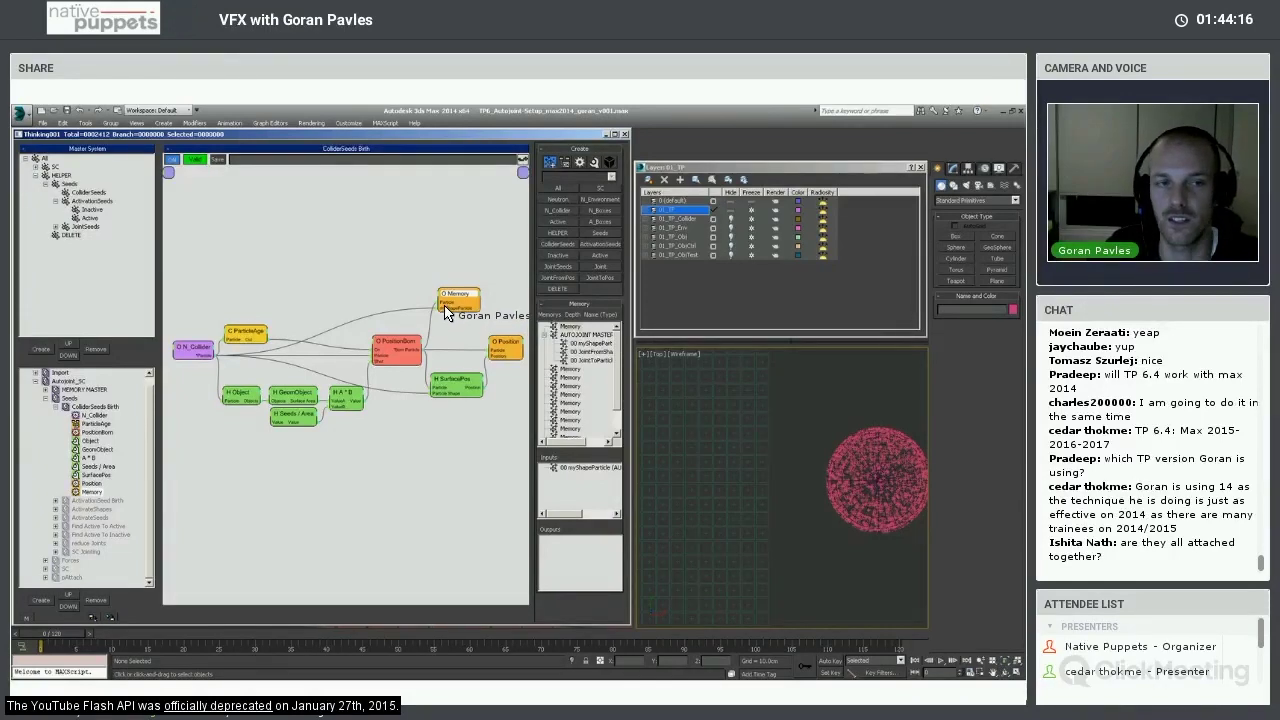
{"action": "left_click_drag", "start_coordinate": [211, 353], "coordinate": [404, 341]}
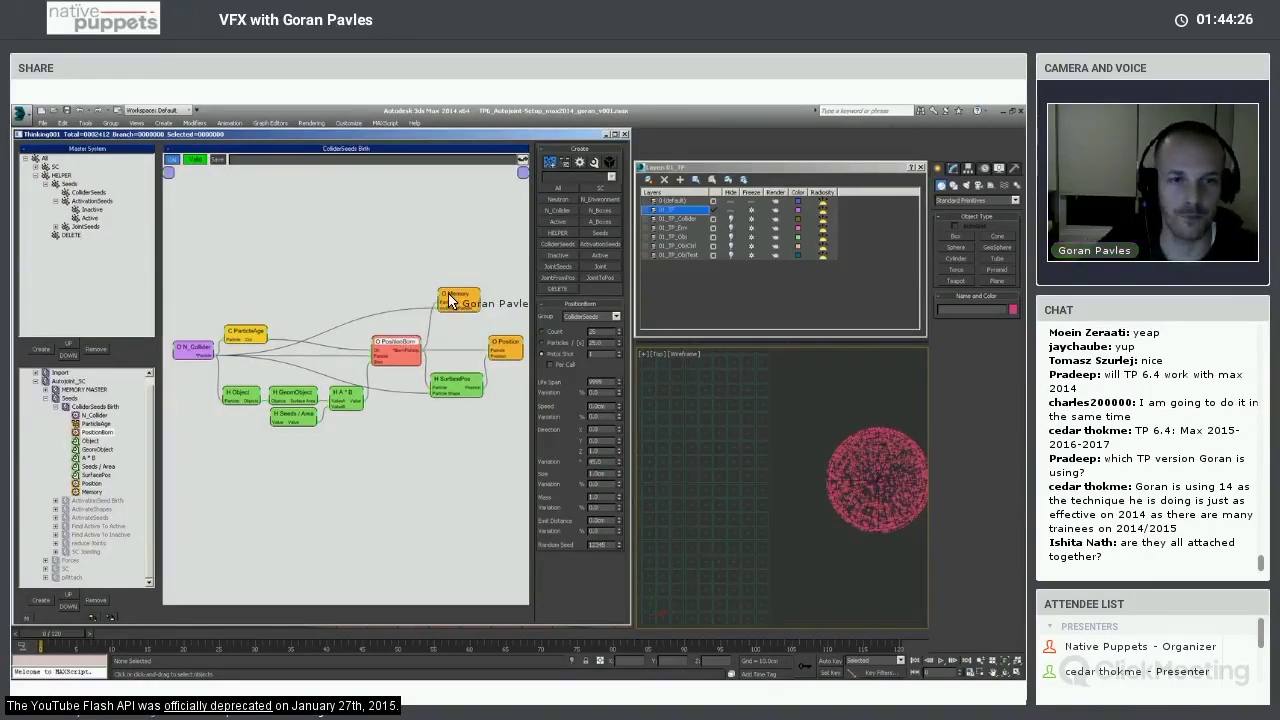
{"action": "left_click_drag", "start_coordinate": [449, 301], "coordinate": [443, 310]}
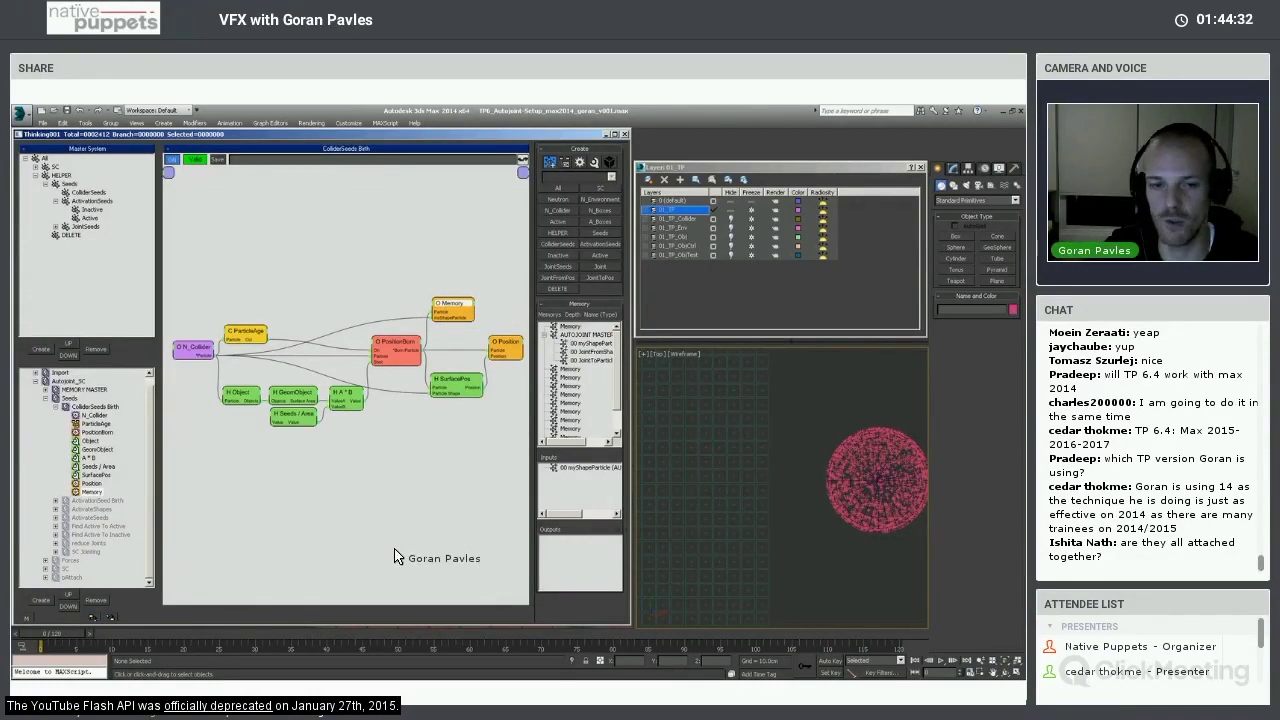
Check the seeds against the moving collider along the timeline, and open and enable the pAttach dynamic set.
{"action": "left_click_drag", "start_coordinate": [62, 633], "coordinate": [145, 628]}
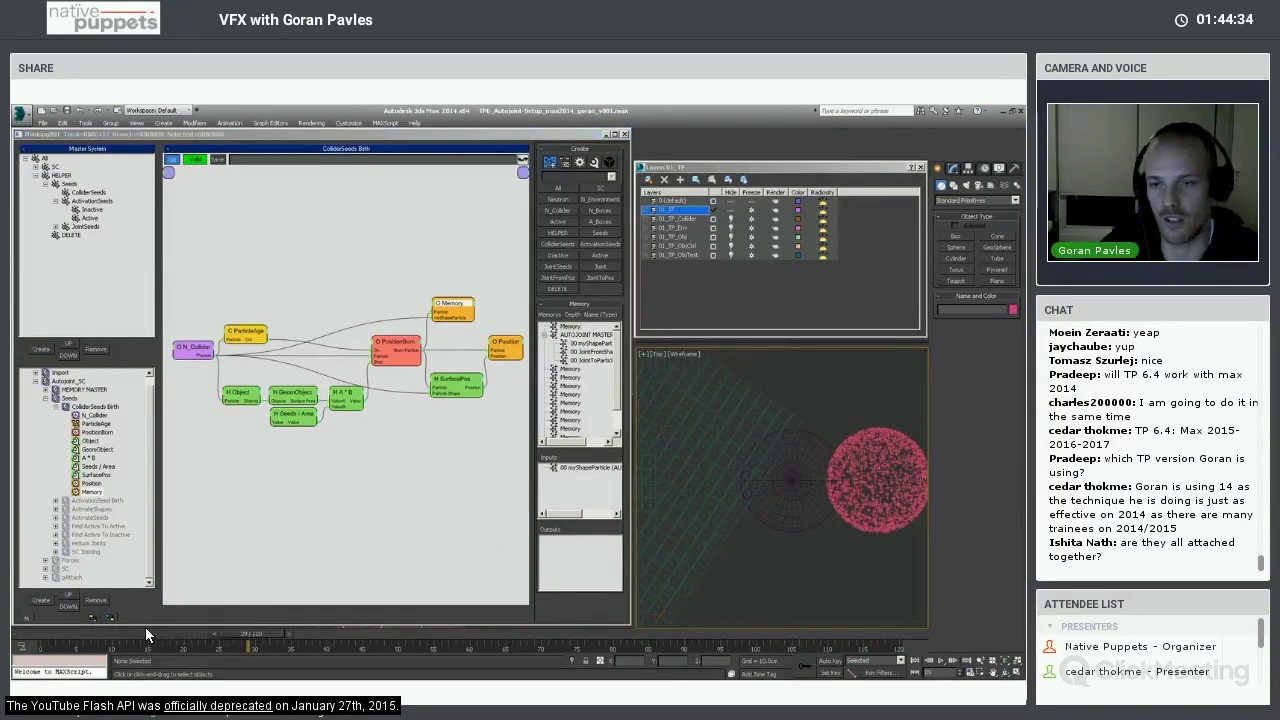
{"action": "left_click", "coordinate": [67, 569]}
{"action": "left_click", "coordinate": [70, 578]}
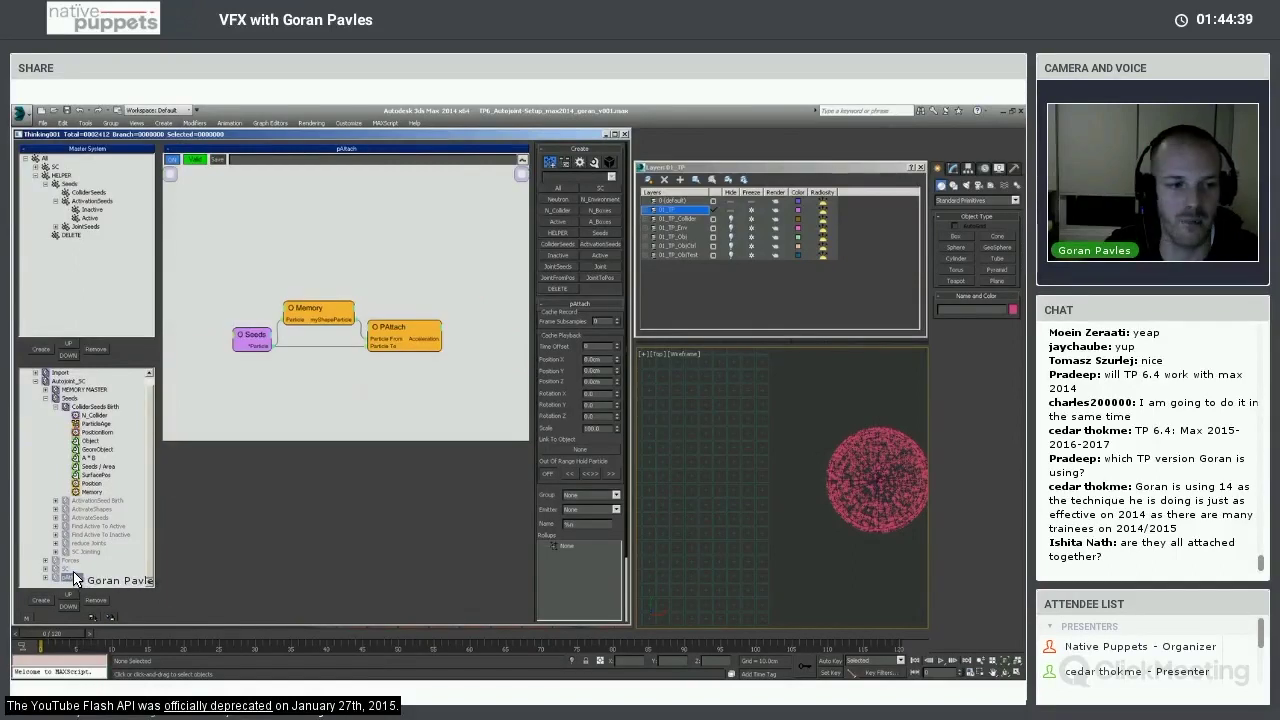
{"action": "mouse_move", "coordinate": [254, 317]}
{"action": "middle_mouse_down"}
{"action": "mouse_move", "coordinate": [249, 308]}
{"action": "mouse_move", "coordinate": [249, 330]}
{"action": "middle_mouse_up"}
{"action": "left_click", "coordinate": [248, 337]}
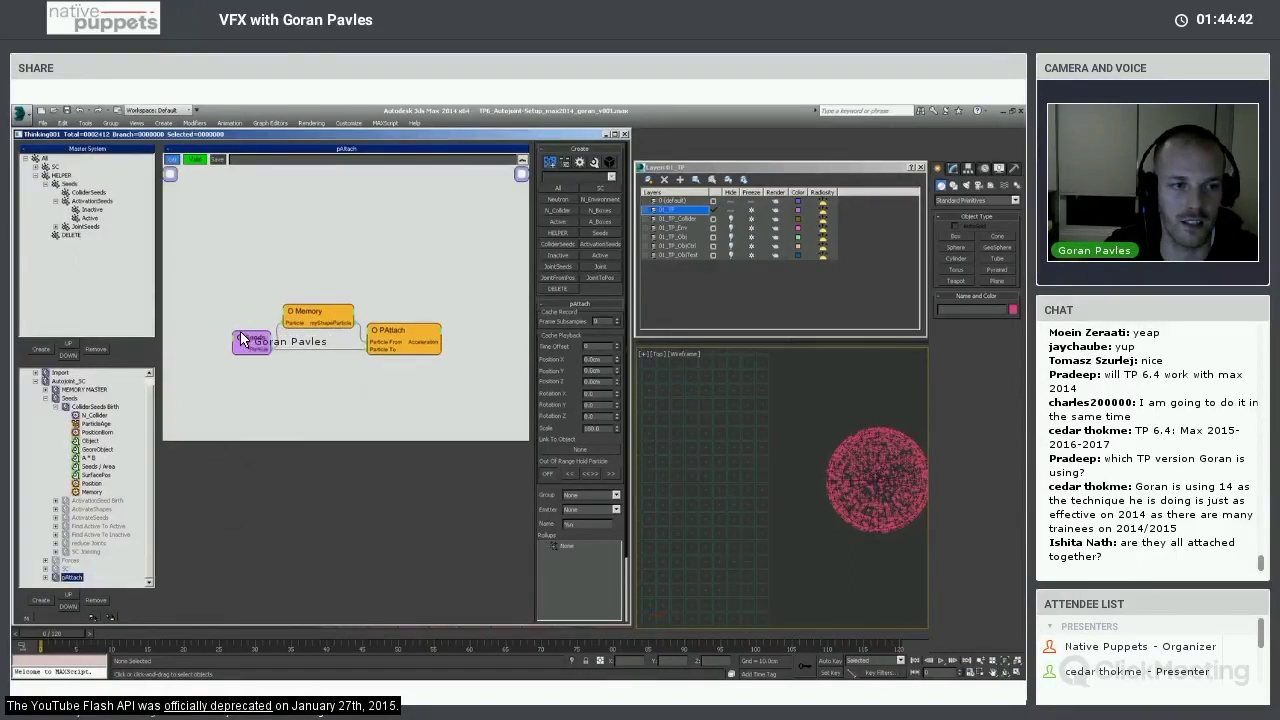
Check the Seeds group and its subgroups under HELPER, and the group setting of the Seeds node in pAttach.
{"action": "left_click", "coordinate": [47, 186]}
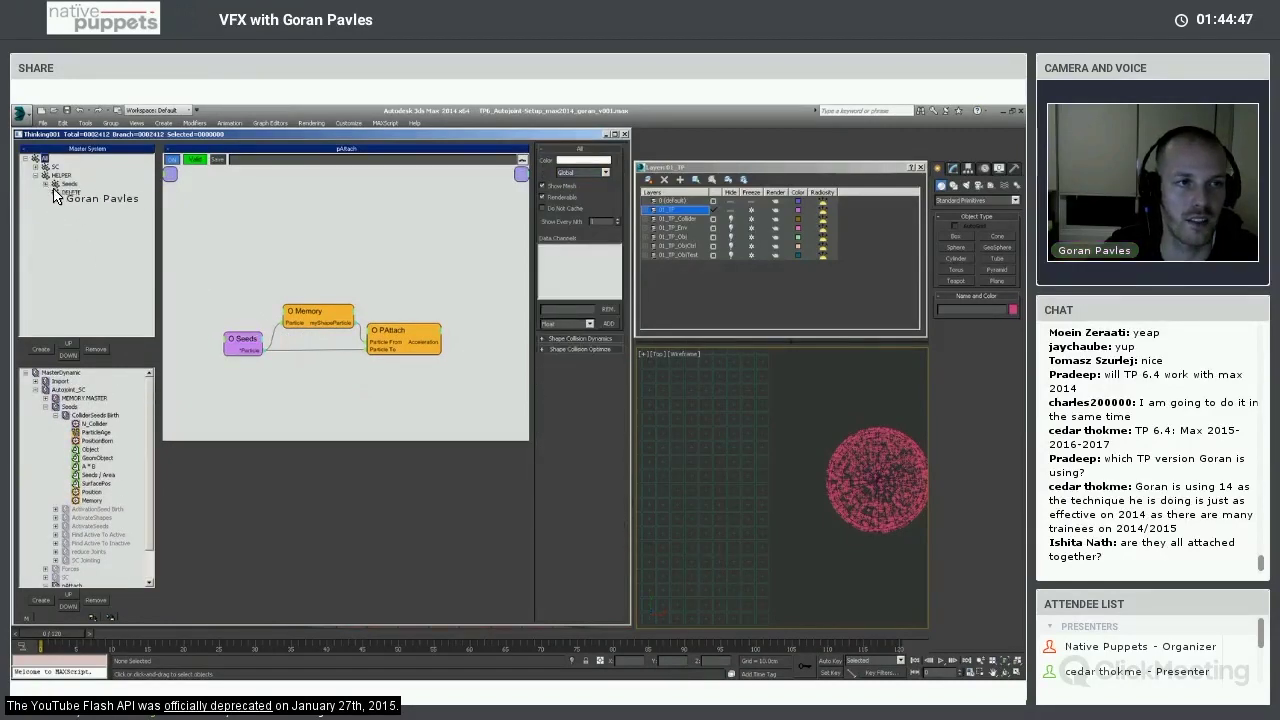
{"action": "double_click", "coordinate": [63, 186]}
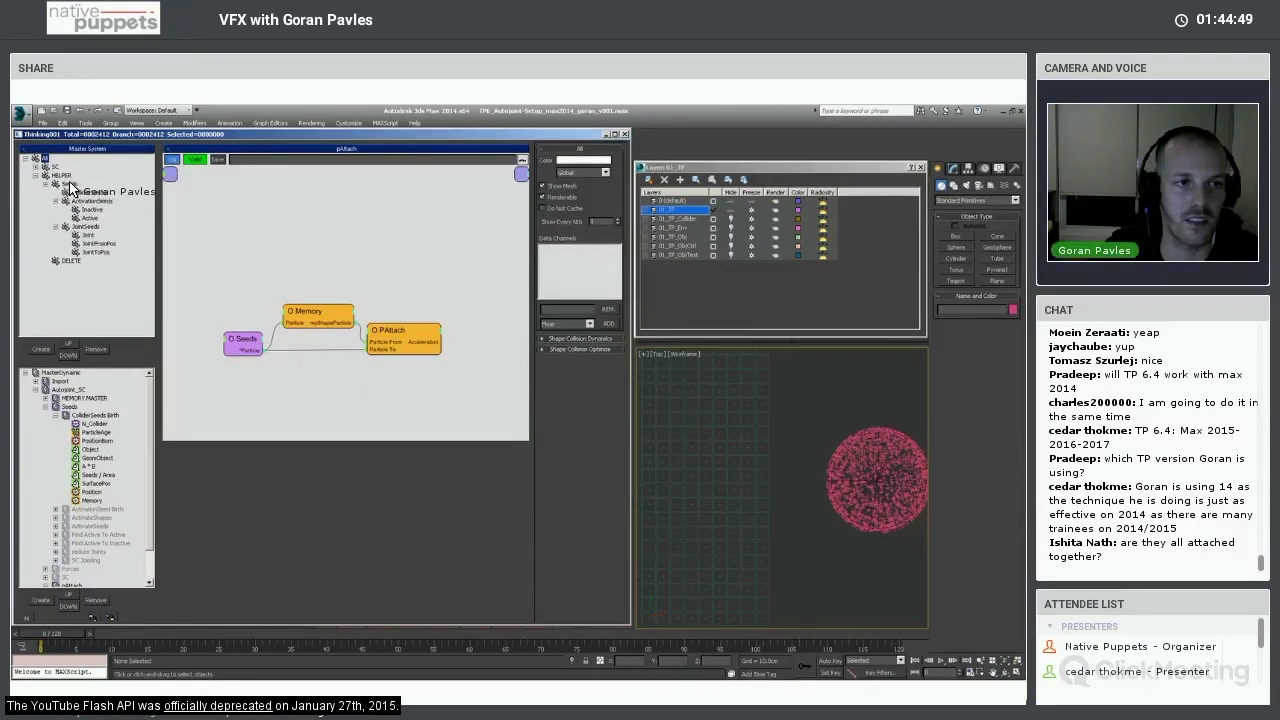
{"action": "left_click", "coordinate": [68, 184]}
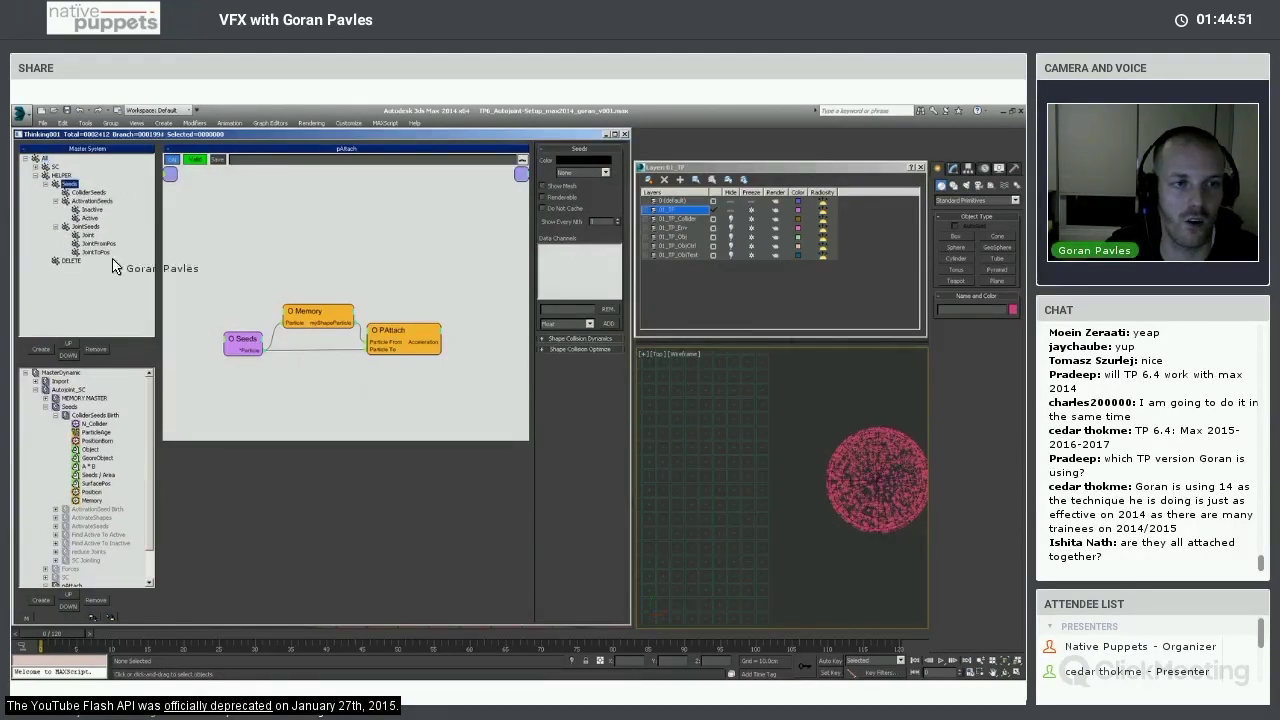
{"action": "left_click", "coordinate": [248, 342]}
{"action": "left_click_drag", "start_coordinate": [251, 345], "coordinate": [259, 349]}
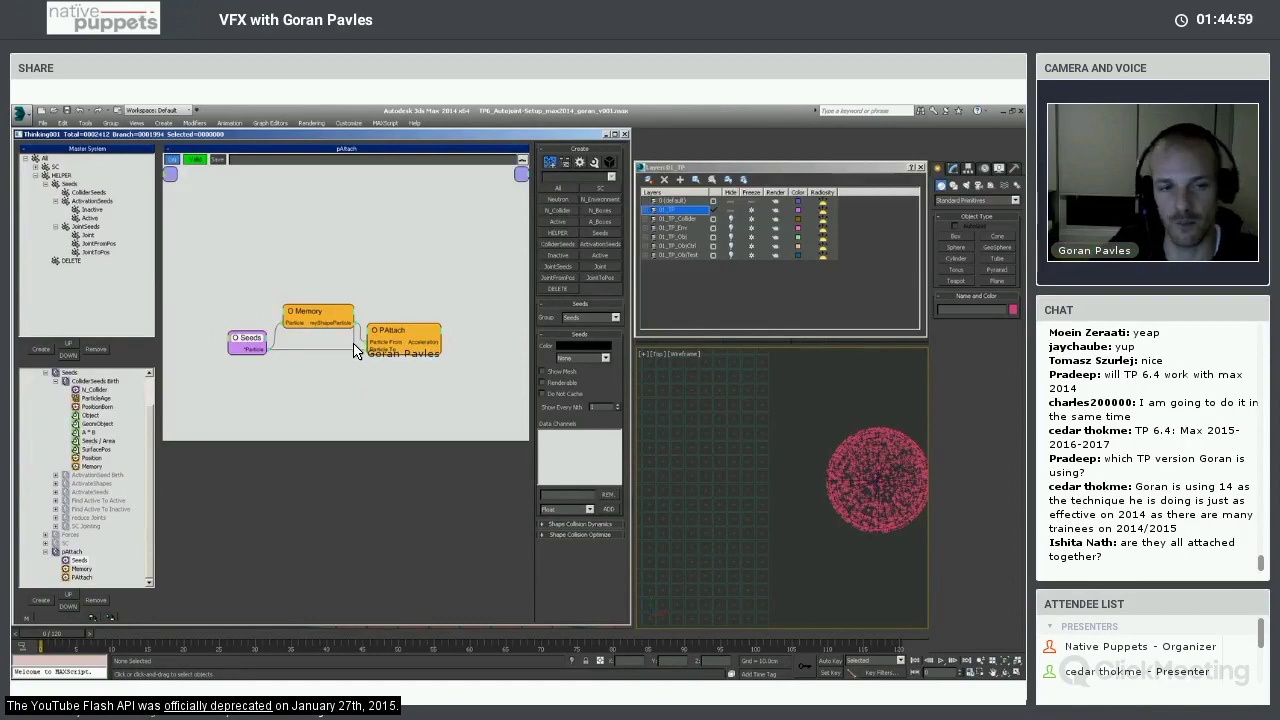
Examine the Memory and PAttach operators in the pAttach network and how myShapeParticle feeds Particle From.
{"action": "mouse_move", "coordinate": [314, 315]}
{"action": "left_mouse_down"}
{"action": "mouse_move", "coordinate": [298, 313]}
{"action": "mouse_move", "coordinate": [313, 317]}
{"action": "left_mouse_up"}
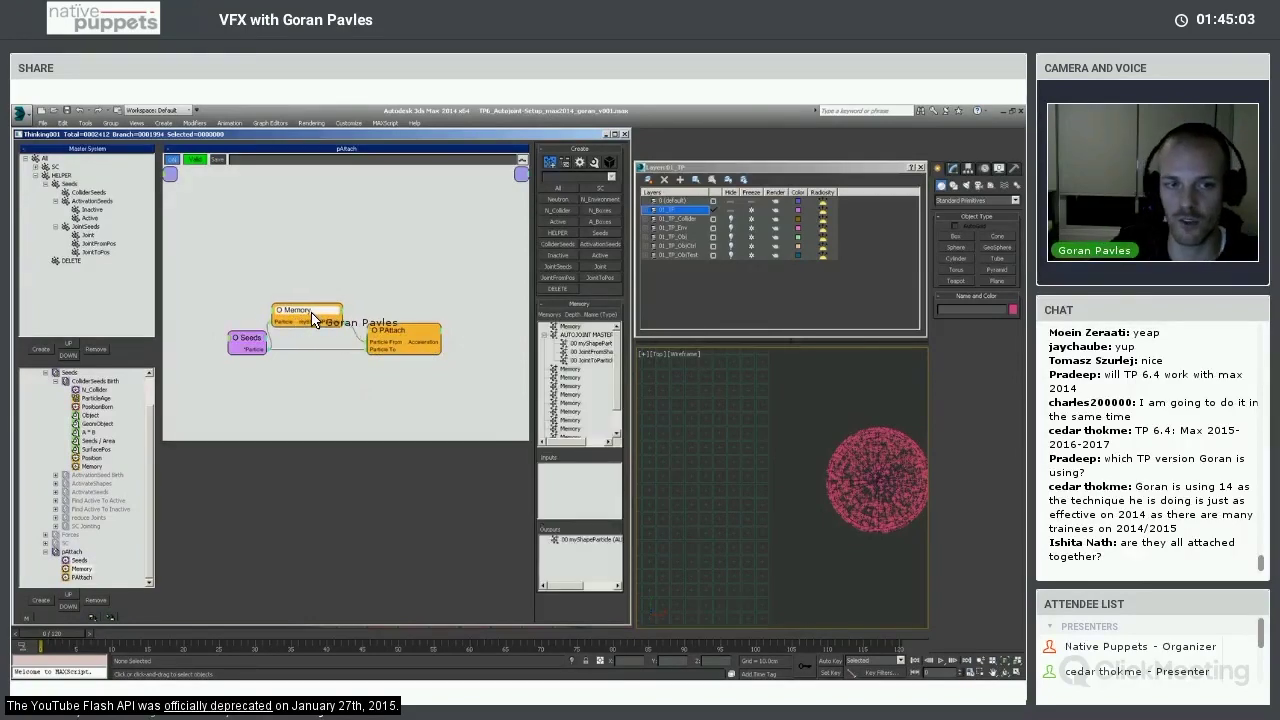
{"action": "left_click", "coordinate": [404, 332]}
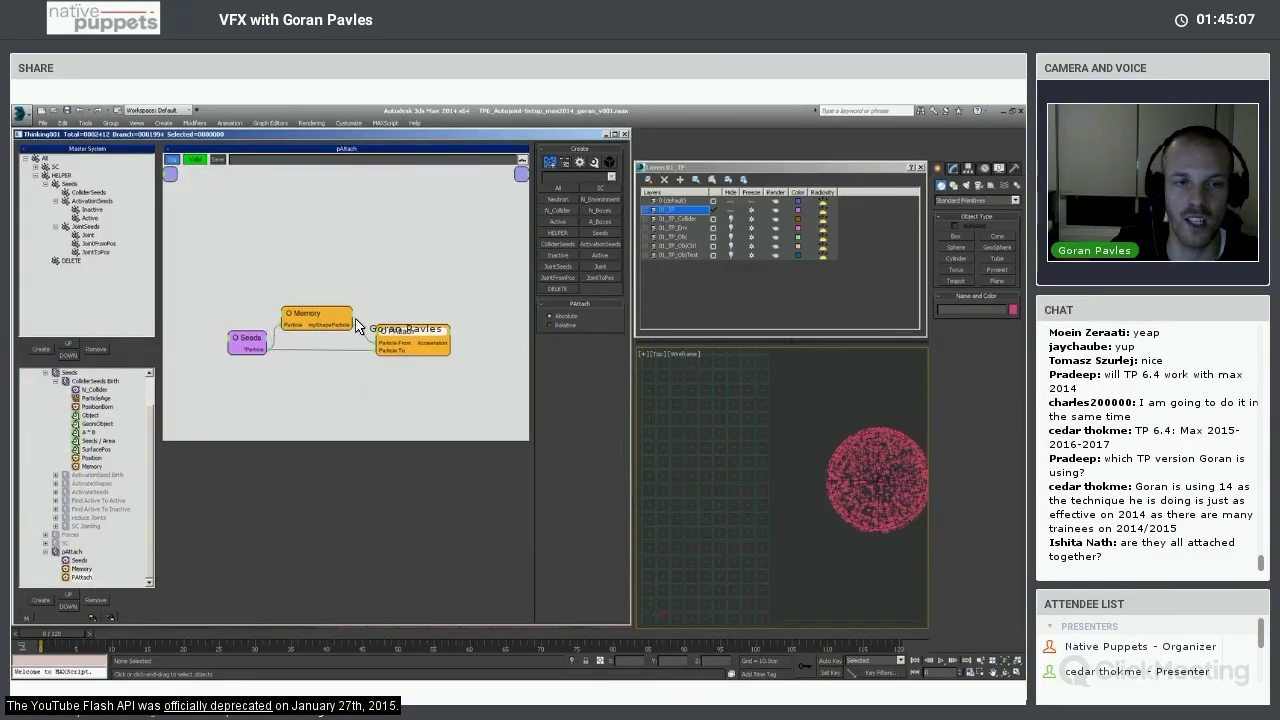
{"action": "left_click_drag", "start_coordinate": [327, 320], "coordinate": [371, 330]}
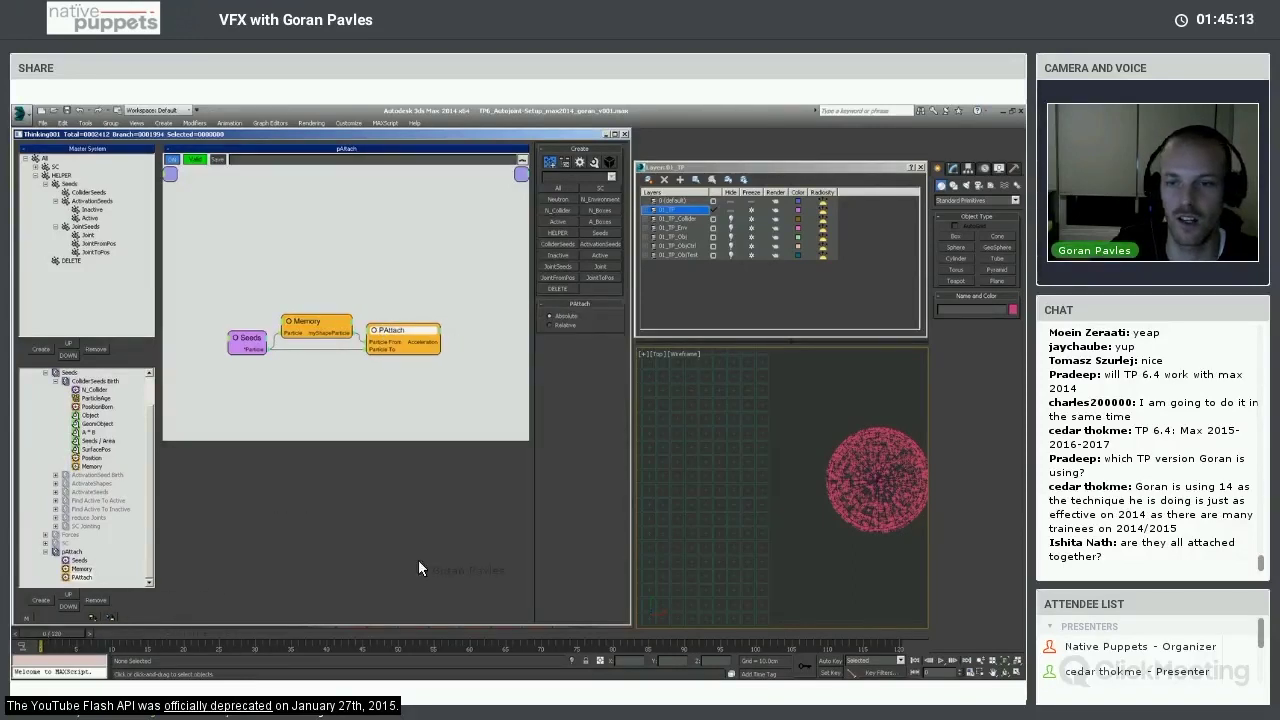
Advance the animation to frame 15 to check how PAttach carries the seeds with the collider.
{"action": "left_click", "coordinate": [772, 481]}
{"action": "key", "text": "slash"}
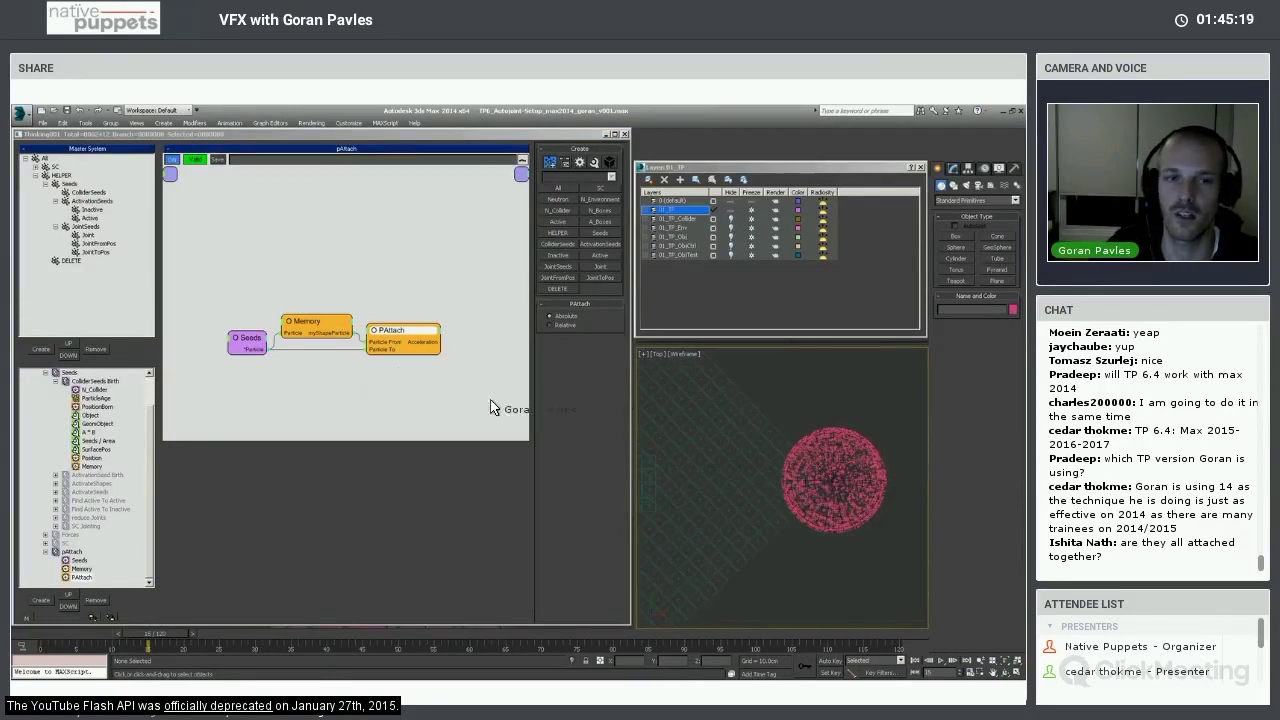
{"action": "left_click_drag", "start_coordinate": [381, 334], "coordinate": [393, 334]}
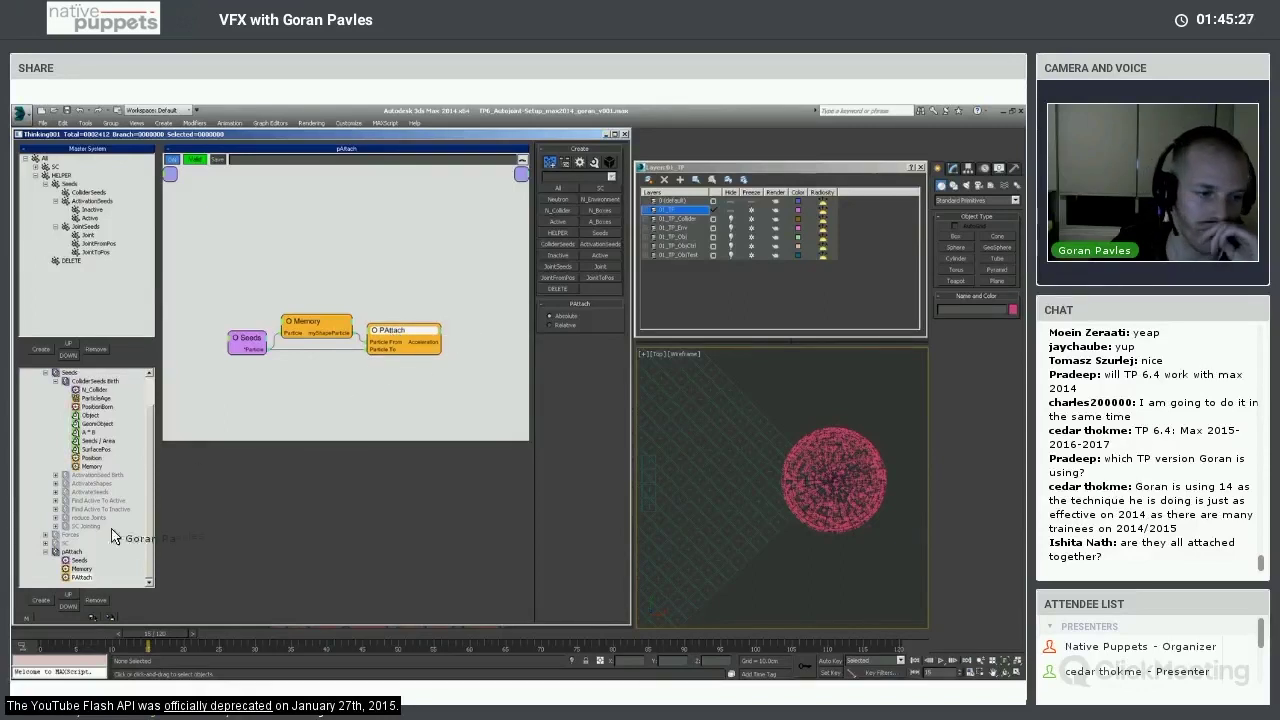
Reopen the ColliderSeeds Birth network to check its Memory operator, and open AUTOJOINT MASTER in the MEMORY MASTER network.
{"action": "left_click", "coordinate": [46, 552]}
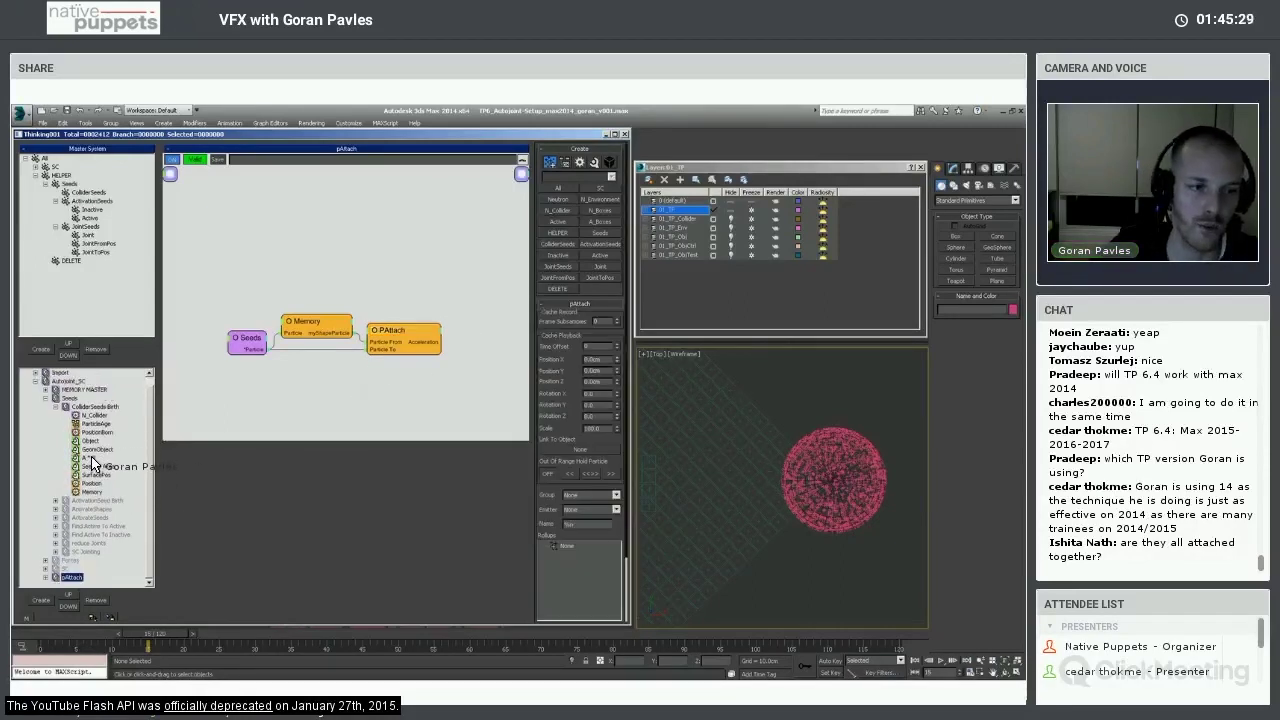
{"action": "left_click", "coordinate": [98, 451]}
{"action": "left_click", "coordinate": [452, 308]}
{"action": "left_click_drag", "start_coordinate": [452, 306], "coordinate": [449, 310]}
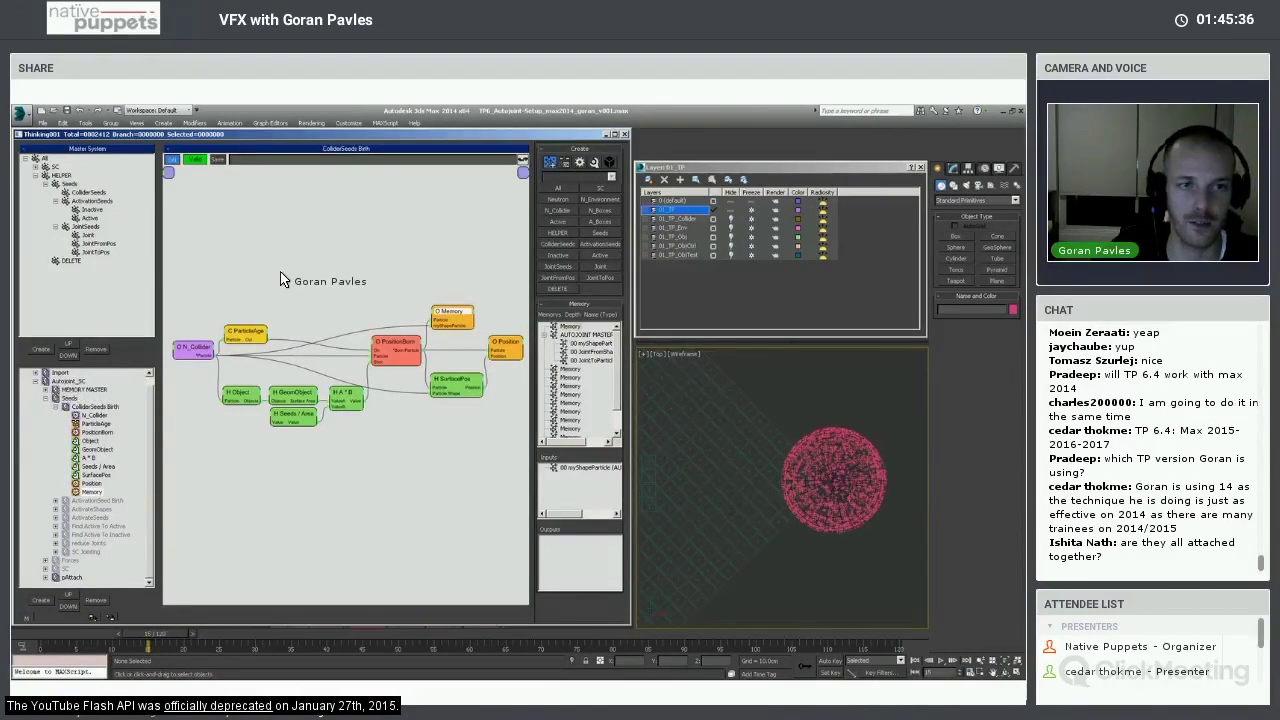
{"action": "double_click", "coordinate": [578, 334]}
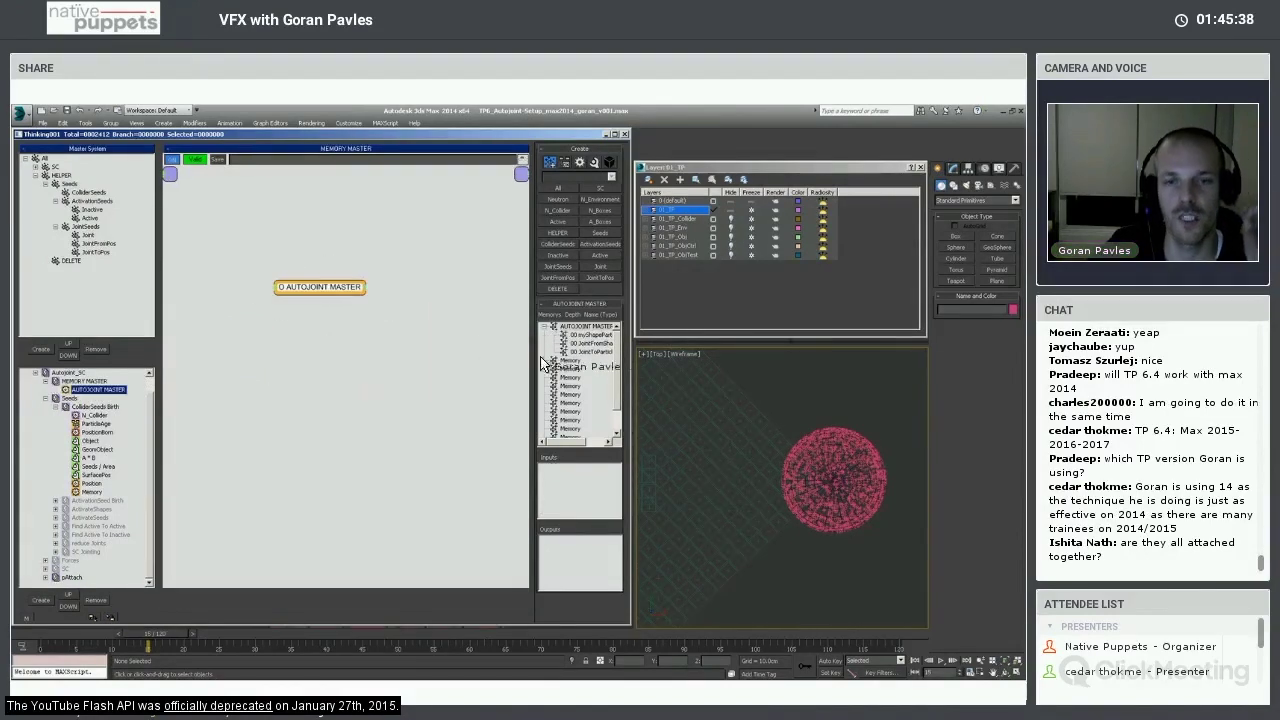
Add a standard Memory operator to the MEMORY MASTER network.
{"action": "right_click", "coordinate": [388, 334]}
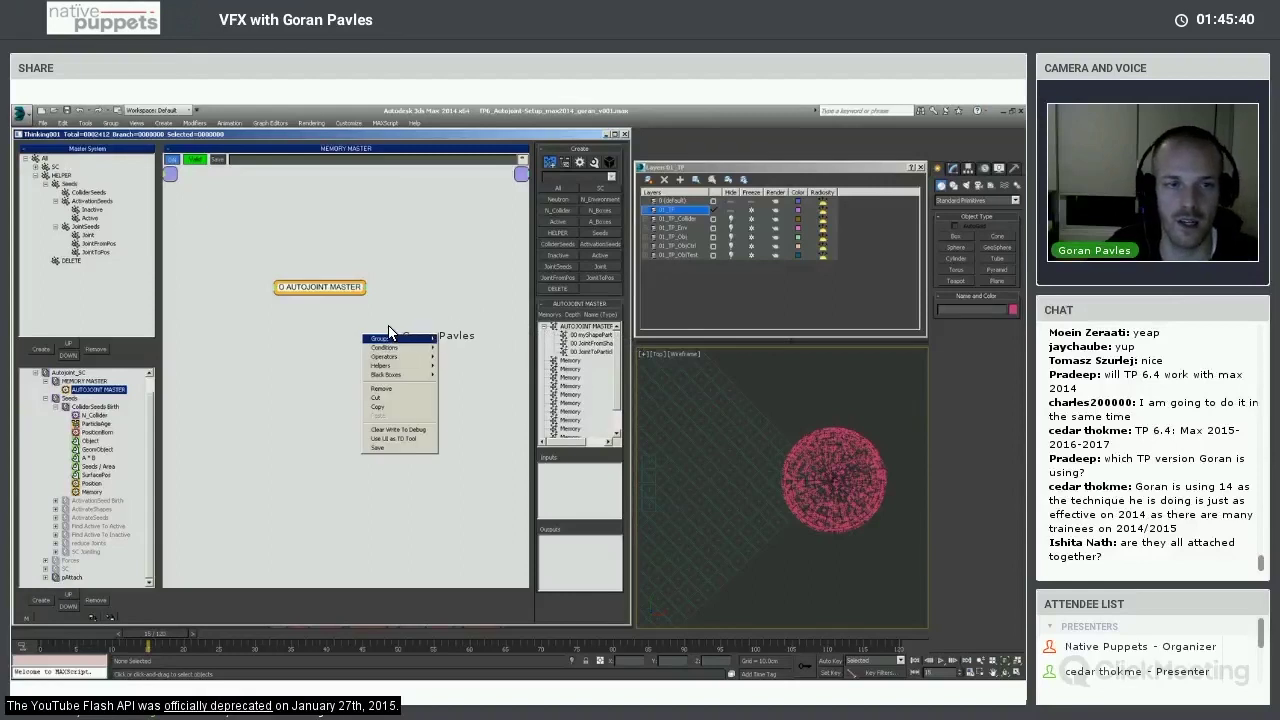
{"action": "left_click", "coordinate": [392, 326]}
{"action": "right_click", "coordinate": [400, 341]}
{"action": "mouse_move", "coordinate": [426, 348]}
{"action": "mouse_move", "coordinate": [480, 348]}
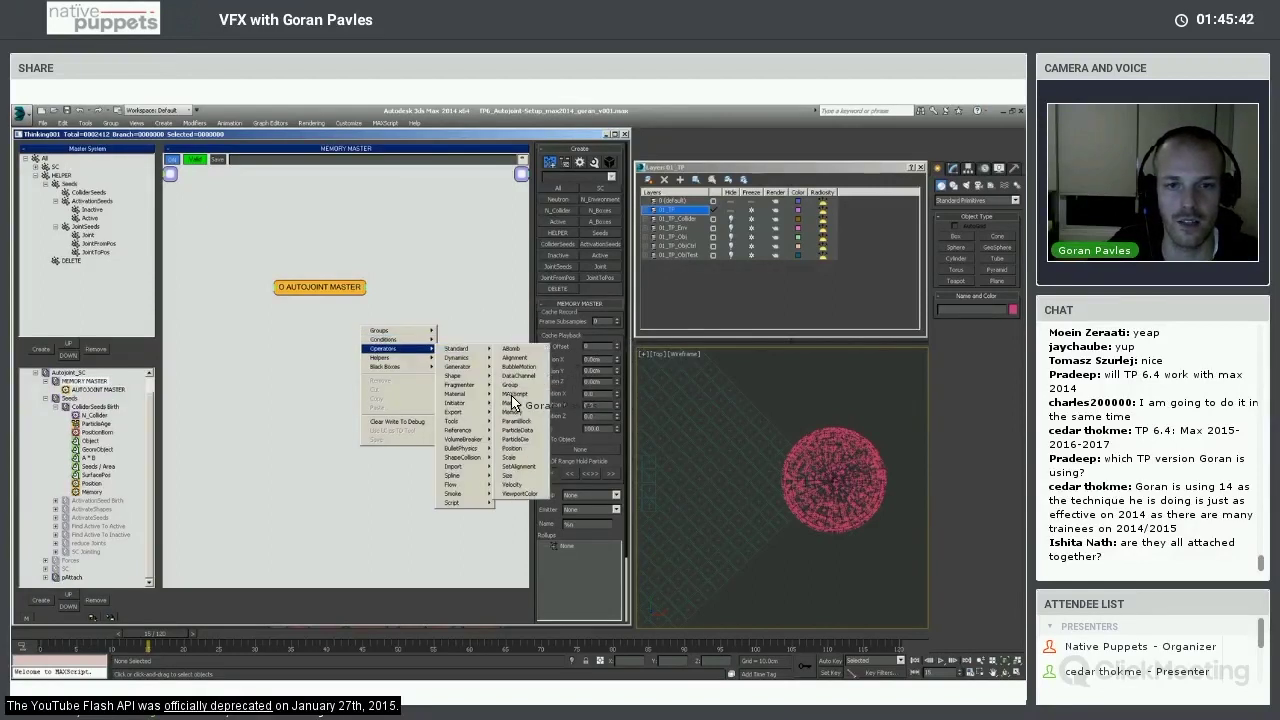
{"action": "left_click", "coordinate": [512, 402]}
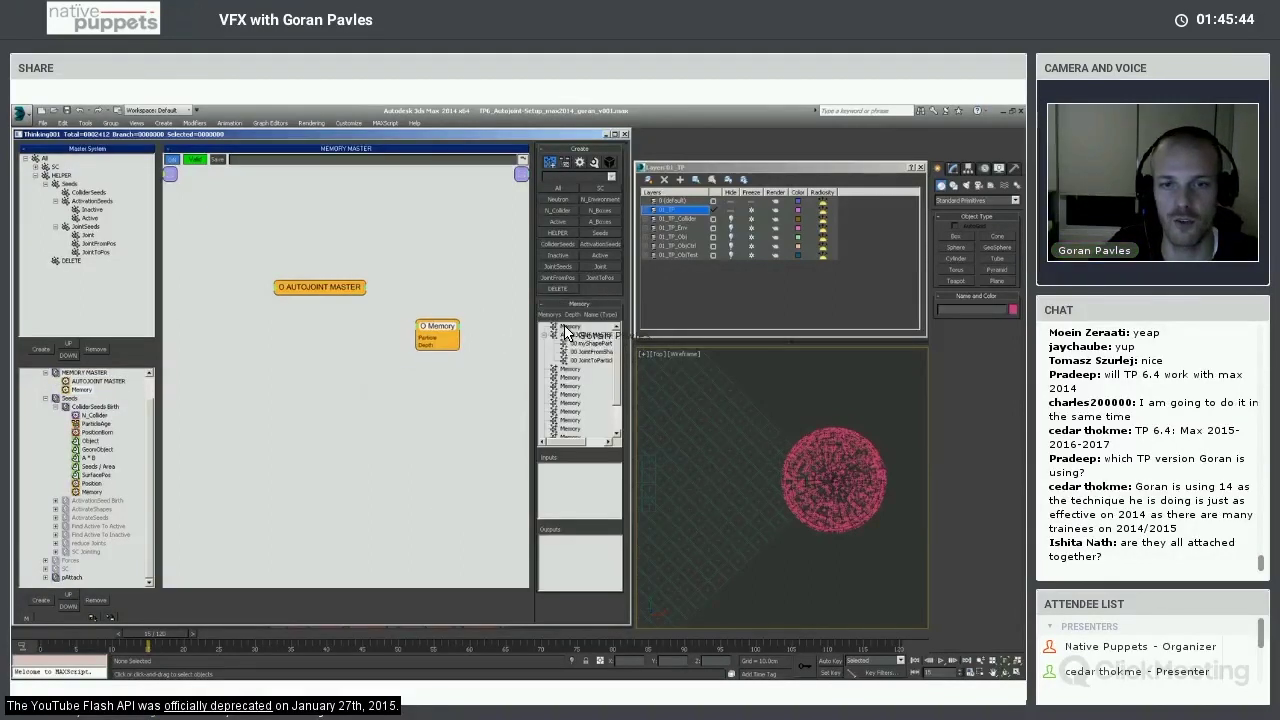
Rename the added Memory operator as newMemoryNode and place it below AUTOJOINT MASTER.
{"action": "right_click", "coordinate": [446, 338]}
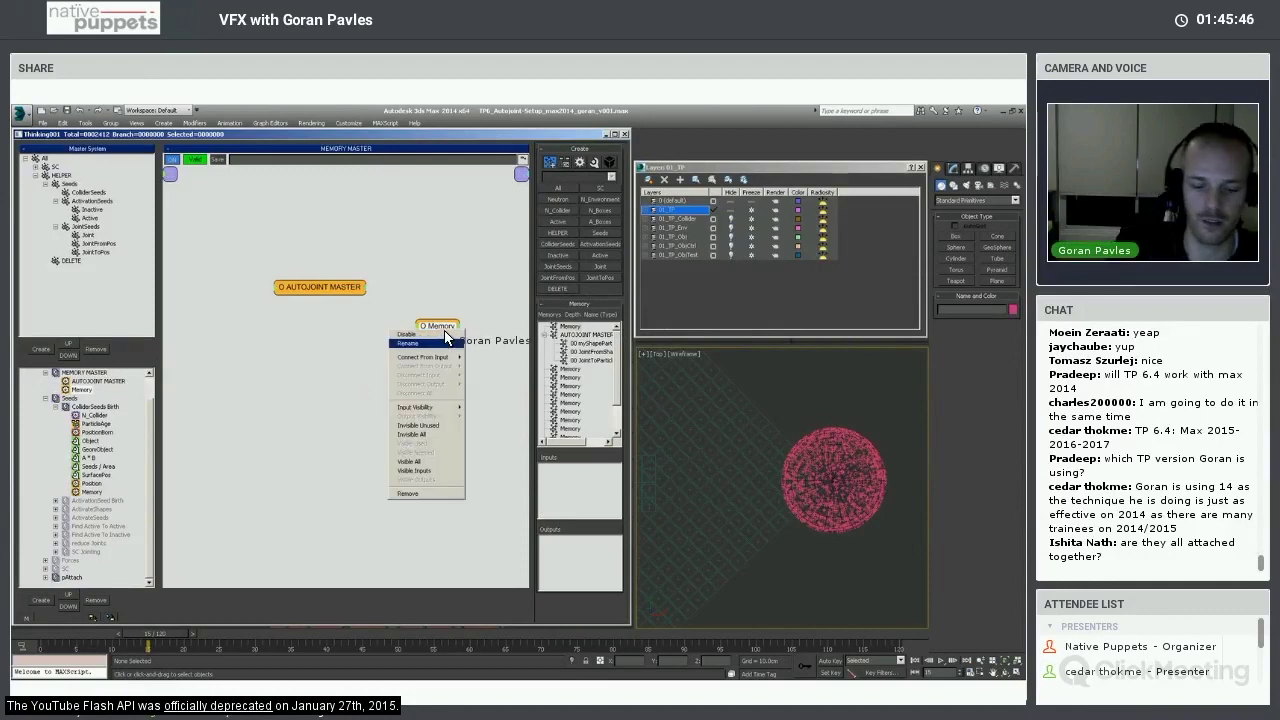
{"action": "left_click", "coordinate": [446, 342]}
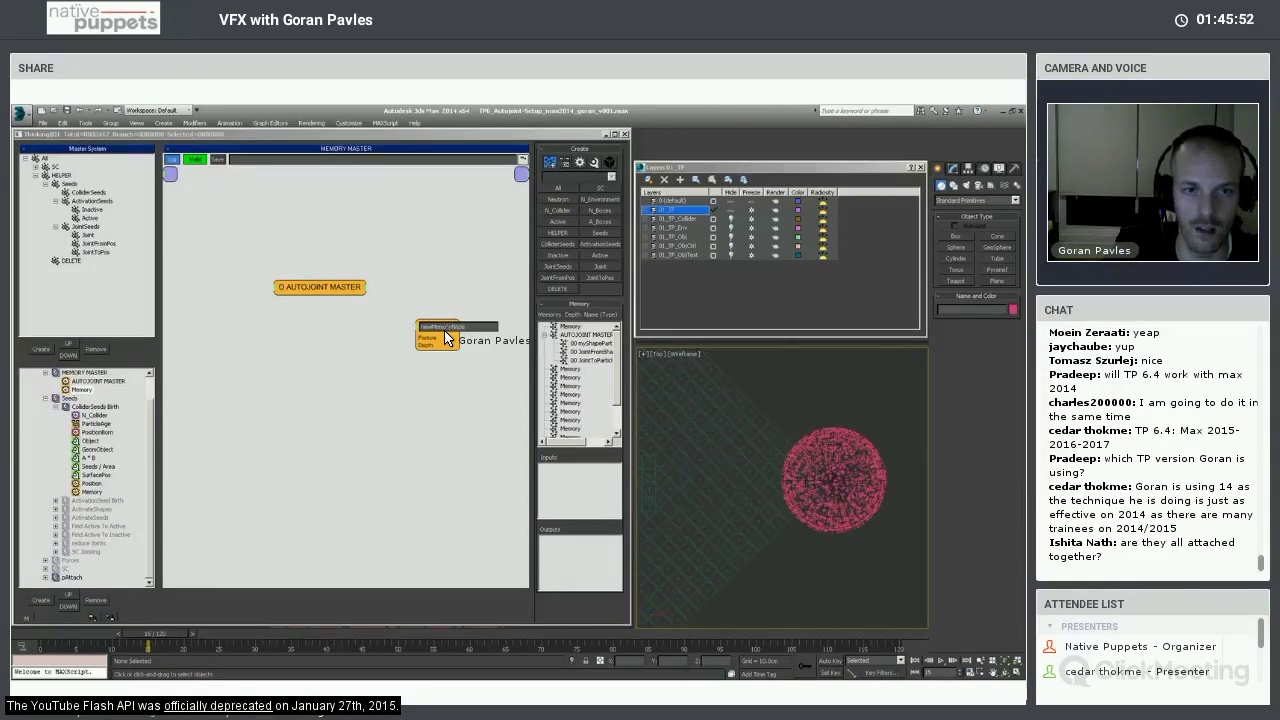
{"action": "type", "text": "newMemoryNode"}
{"action": "key", "text": "Return"}
{"action": "left_click_drag", "start_coordinate": [450, 336], "coordinate": [430, 337]}
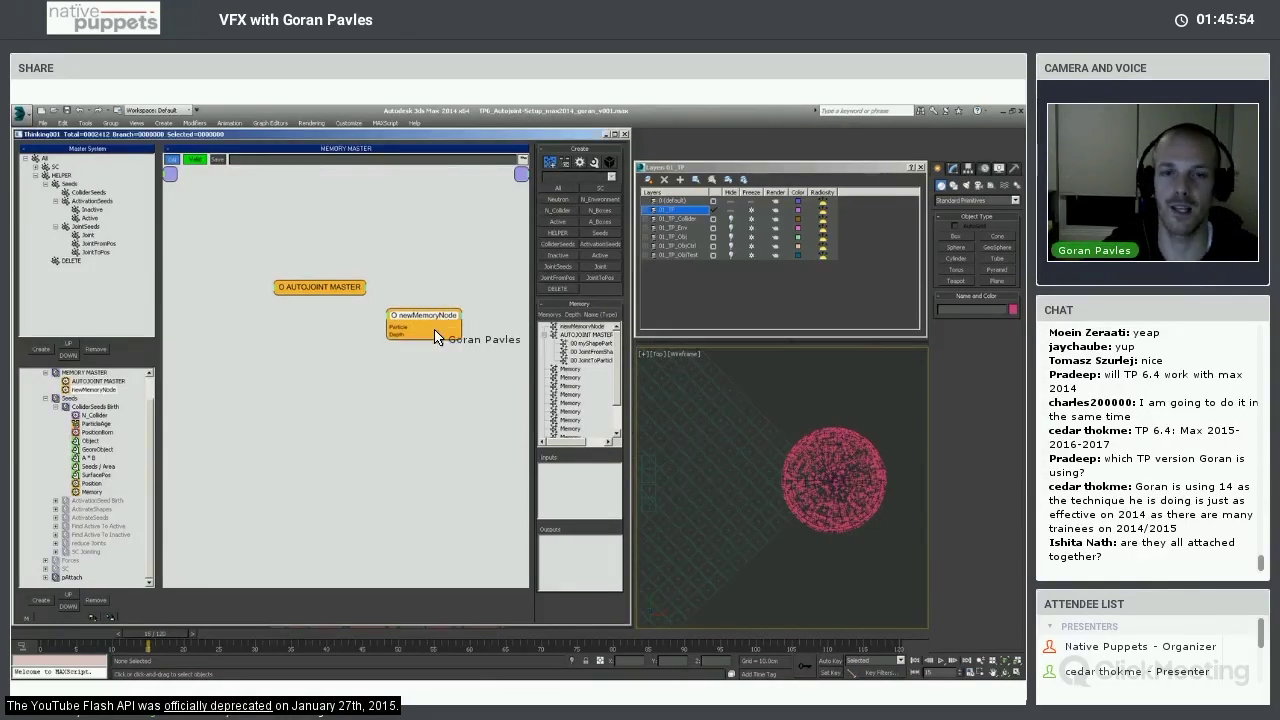
Add an attribute named new Attributes to newMemoryNode and expose it as an input.
{"action": "left_click", "coordinate": [568, 333]}
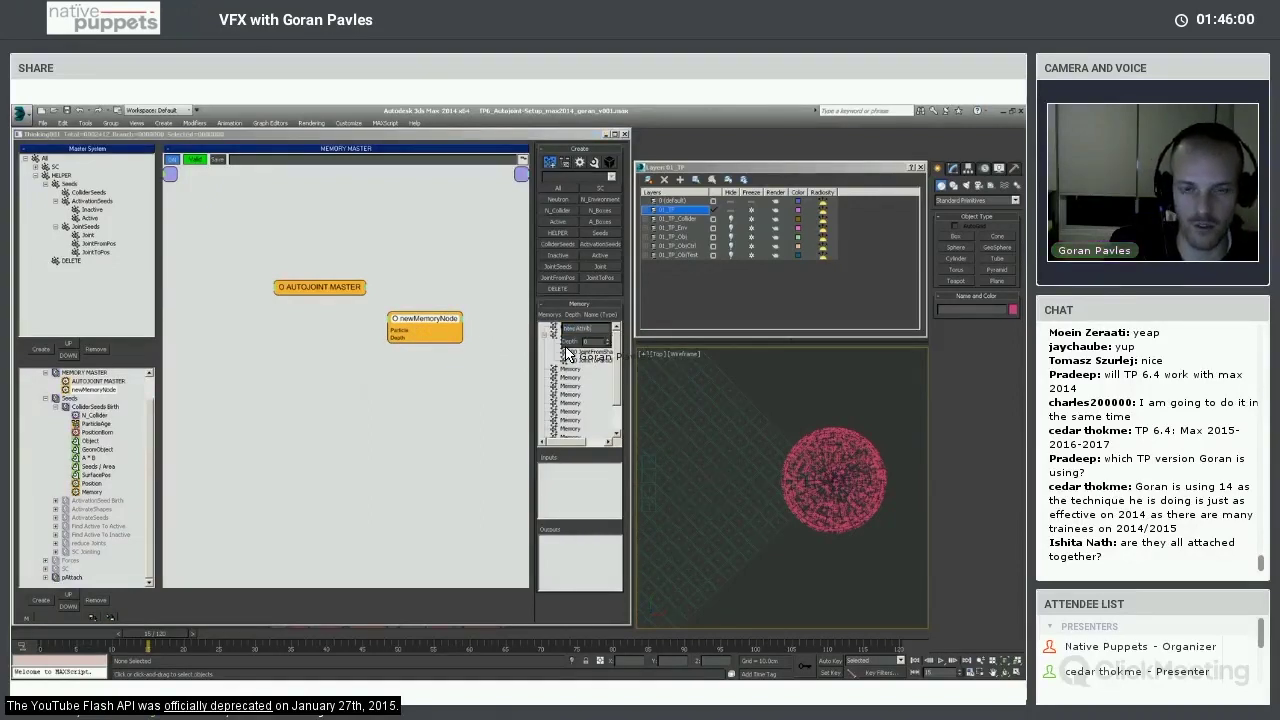
{"action": "left_click", "coordinate": [566, 348]}
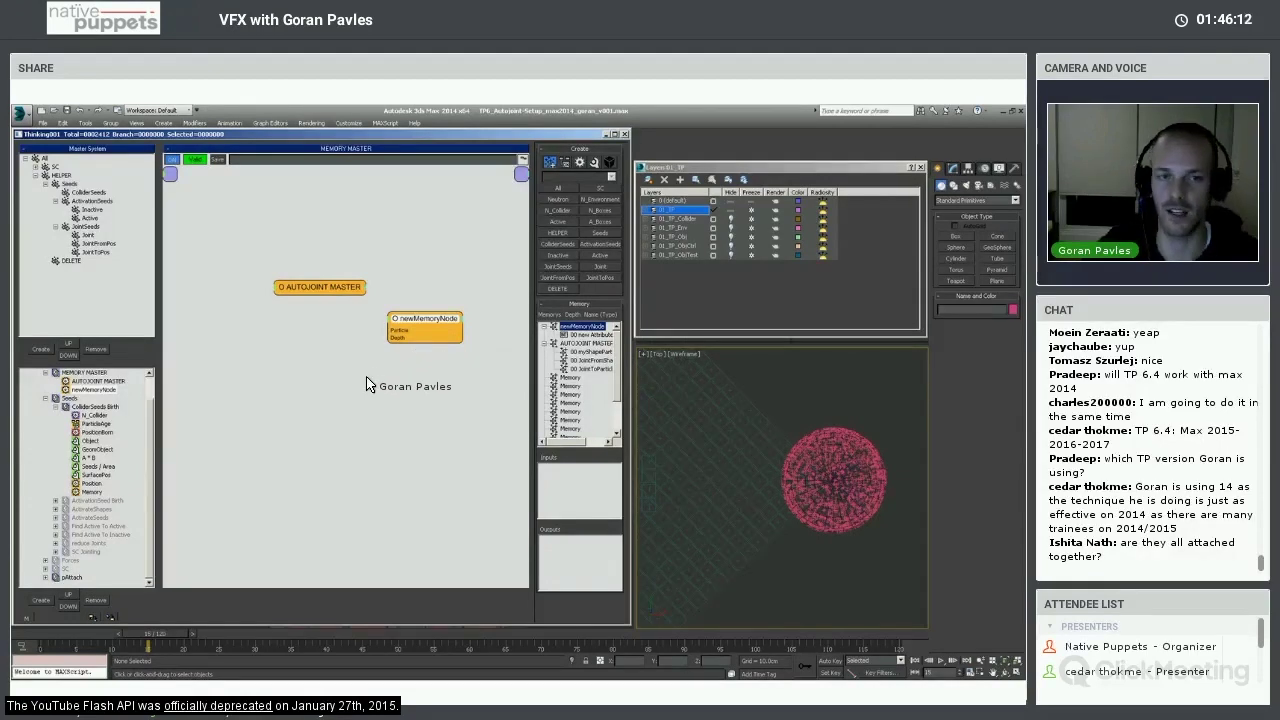
{"action": "mouse_move", "coordinate": [388, 331]}
{"action": "left_mouse_down"}
{"action": "mouse_move", "coordinate": [346, 341]}
{"action": "mouse_move", "coordinate": [379, 350]}
{"action": "left_mouse_up"}
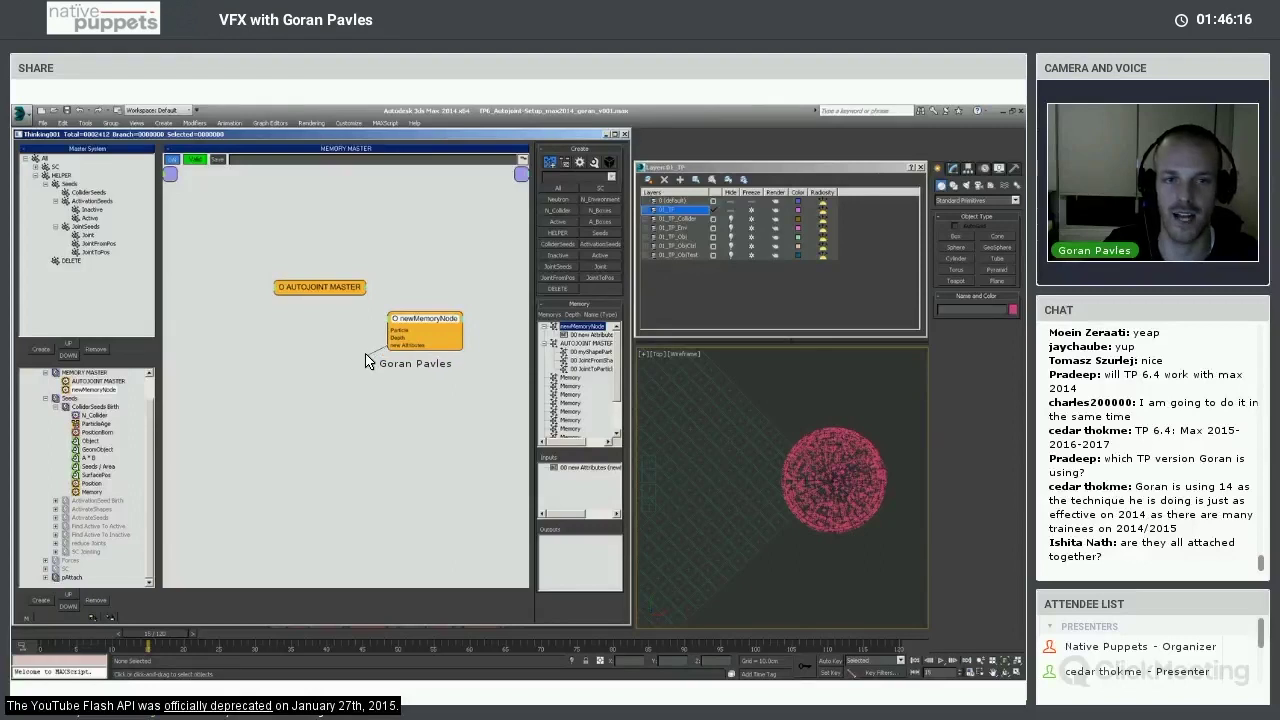
Move newMemoryNode closer under AUTOJOINT MASTER and paste two copies of it below.
{"action": "left_click_drag", "start_coordinate": [389, 320], "coordinate": [357, 322]}
{"action": "key", "text": "ctrl+v"}
{"action": "key", "text": "ctrl+v"}
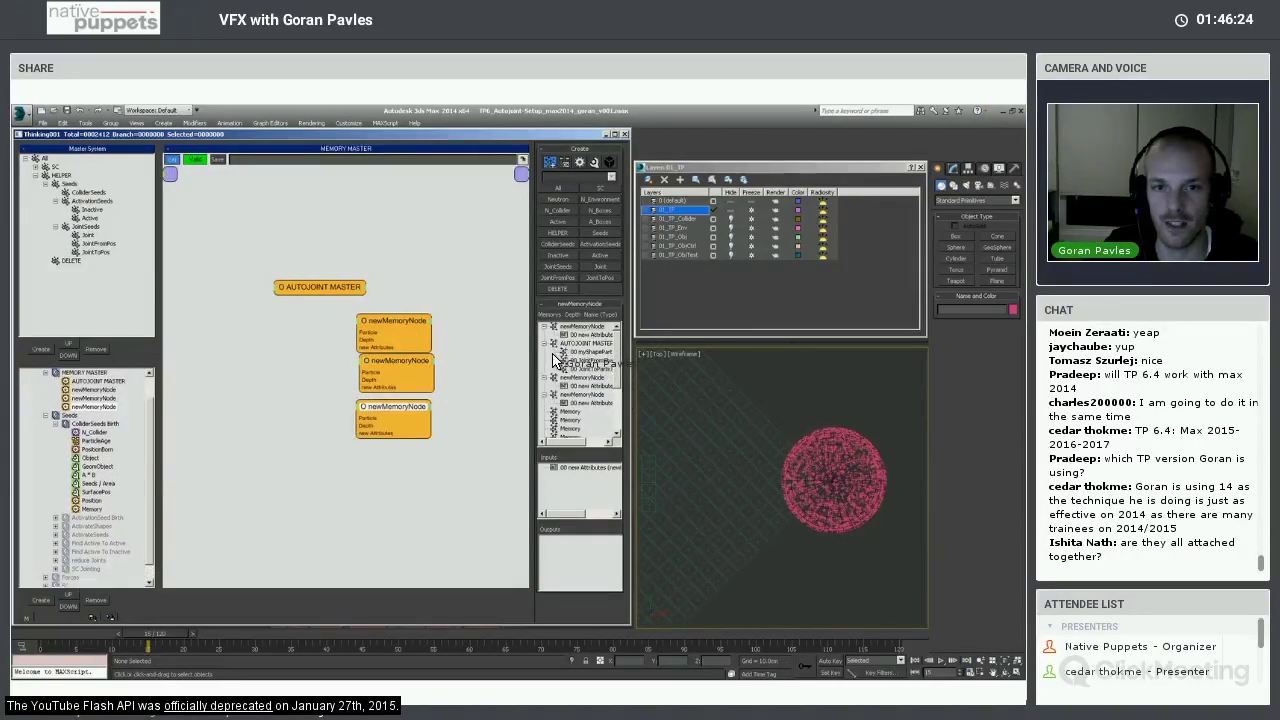
Line up the third newMemoryNode and add a Memory operator below the stack, picking an existing new Attributes entry for it.
{"action": "left_click", "coordinate": [545, 343]}
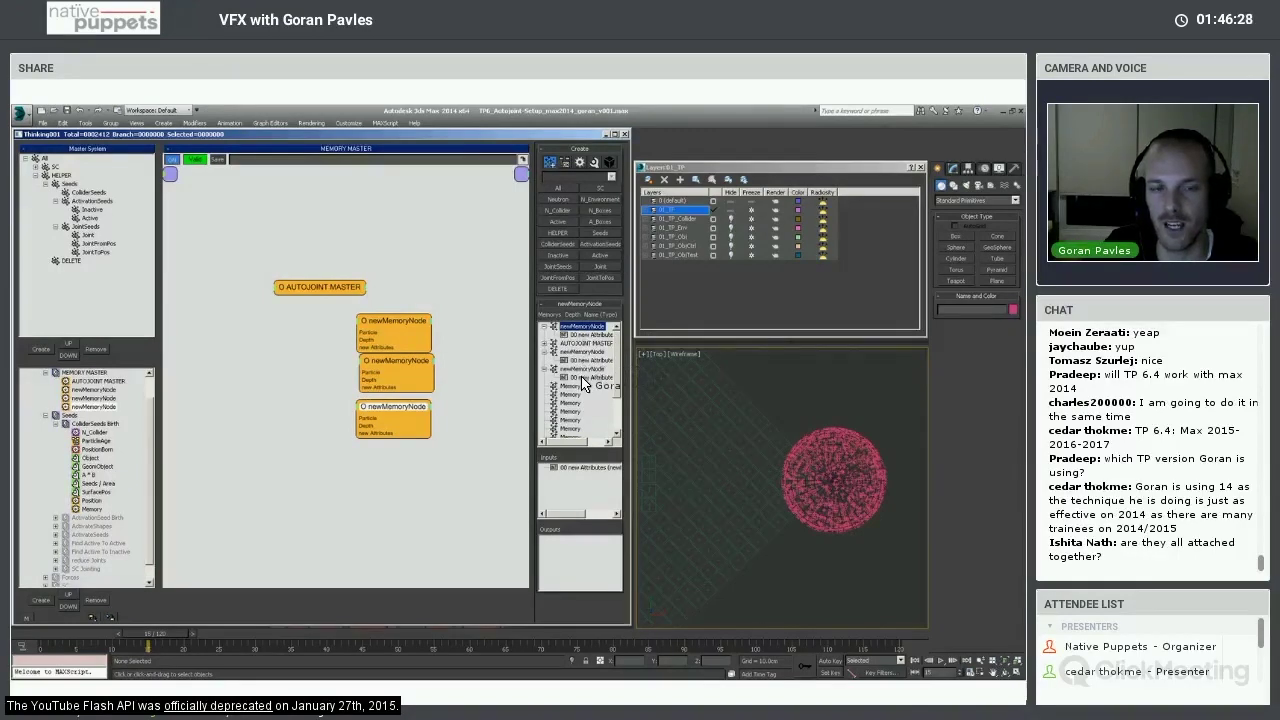
{"action": "left_click_drag", "start_coordinate": [379, 411], "coordinate": [382, 407]}
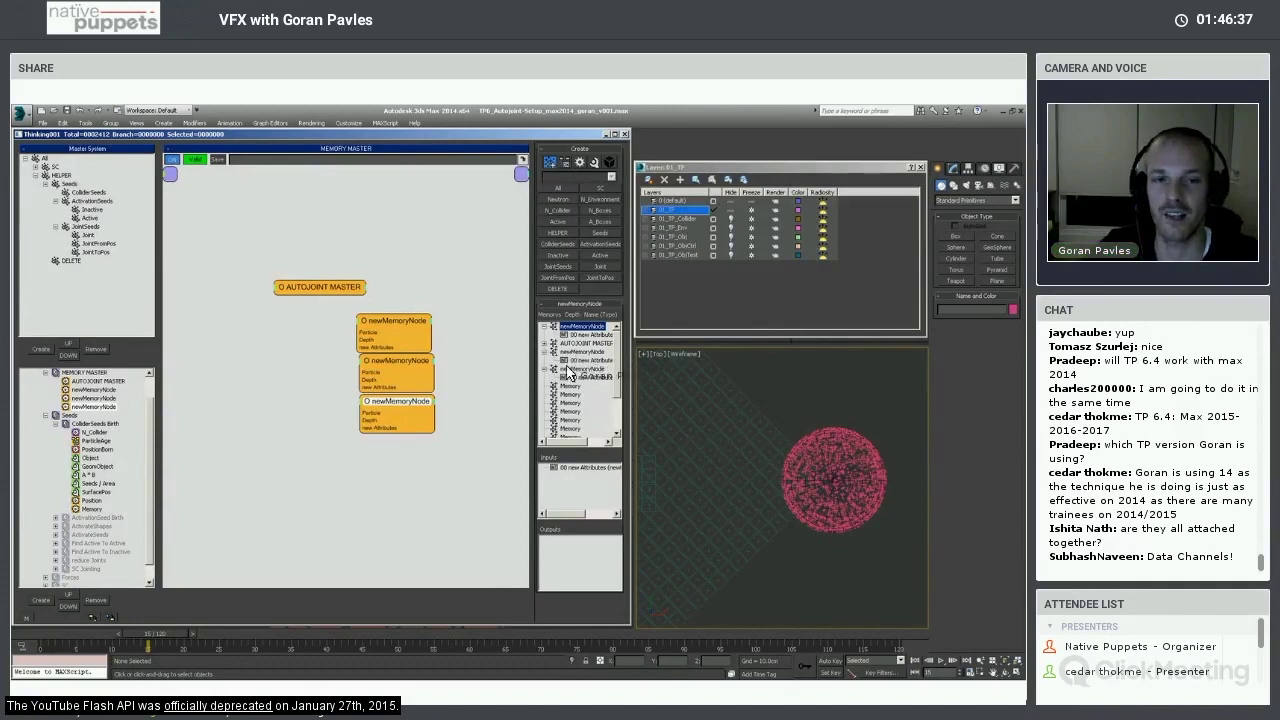
{"action": "right_click", "coordinate": [449, 411]}
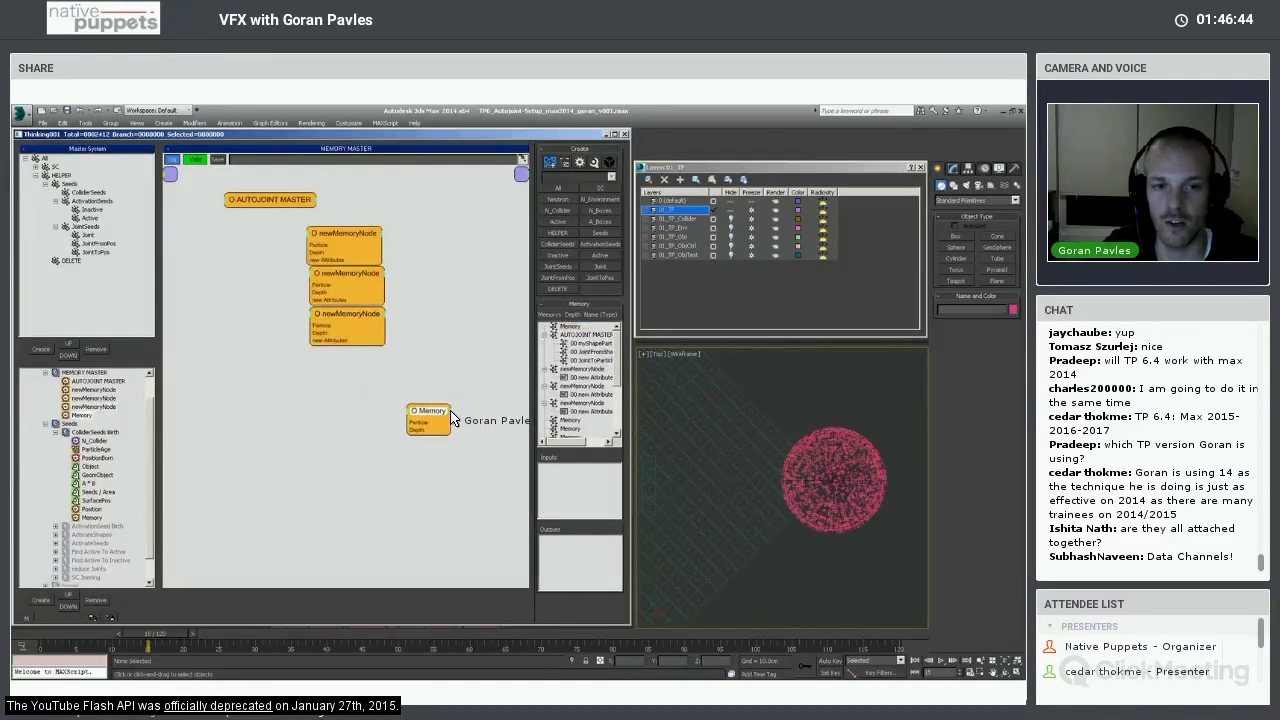
{"action": "left_click_drag", "start_coordinate": [440, 413], "coordinate": [456, 418]}
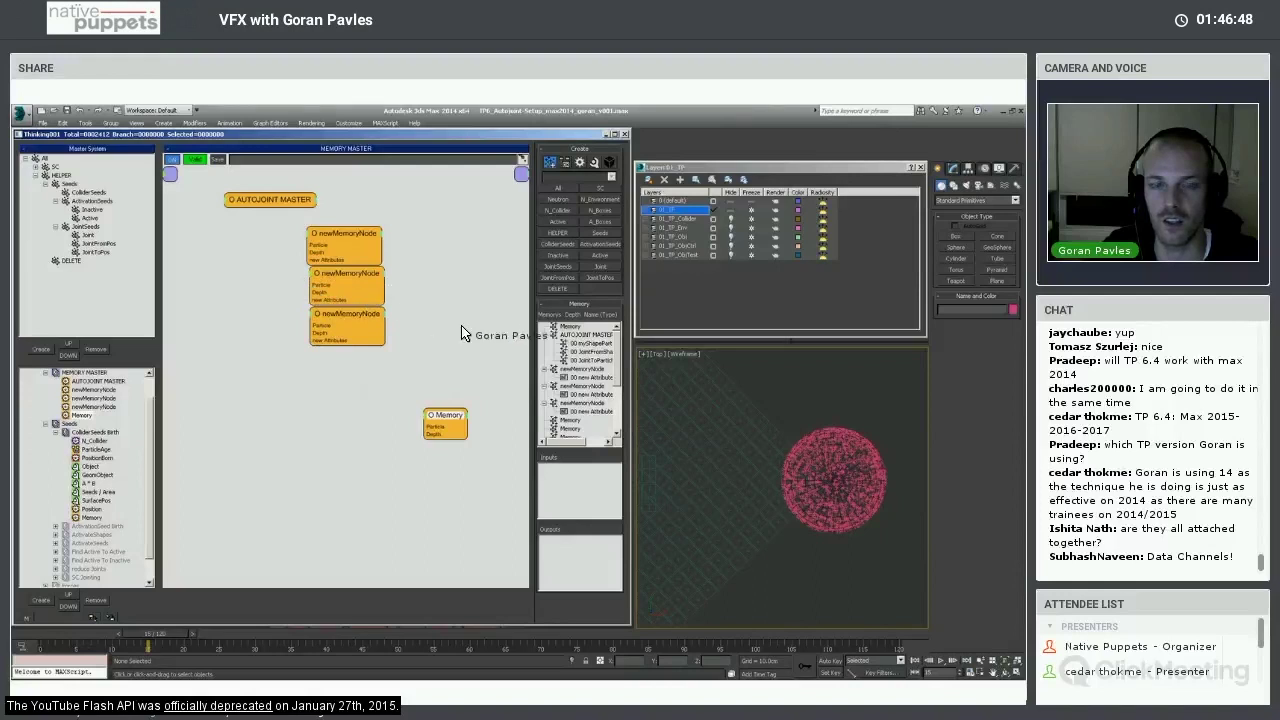
{"action": "left_click", "coordinate": [584, 377]}
{"action": "left_click", "coordinate": [590, 410]}
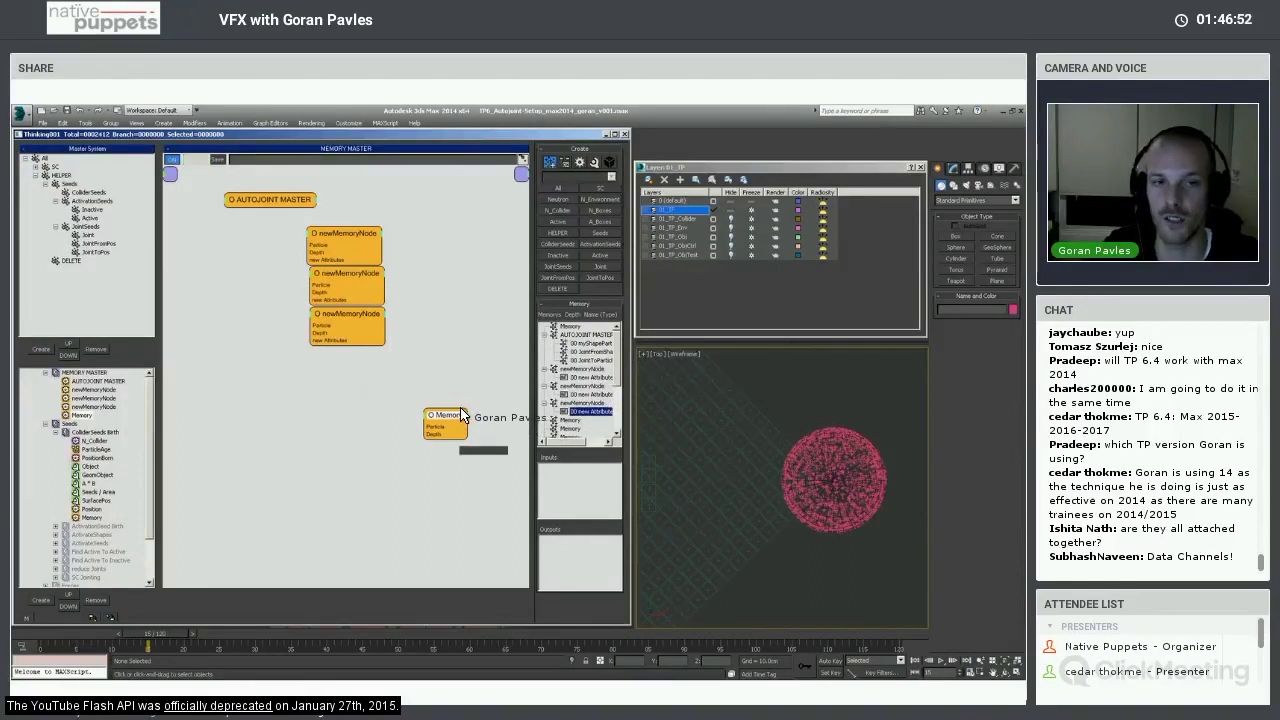
{"action": "left_click_drag", "start_coordinate": [455, 415], "coordinate": [365, 362]}
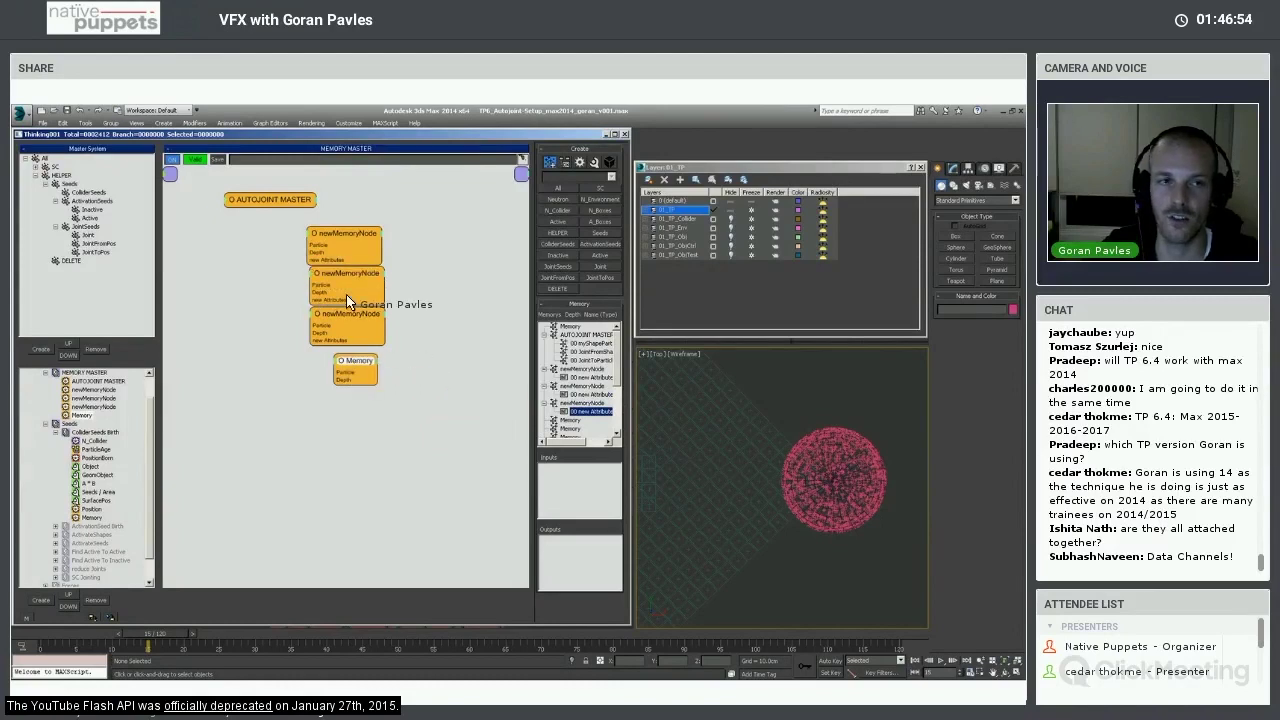
Delete the three newMemoryNode operators and the Memory operator, and move AUTOJOINT MASTER toward the middle of the network.
{"action": "left_click_drag", "start_coordinate": [280, 220], "coordinate": [507, 474]}
{"action": "key", "text": "Delete"}
{"action": "left_click_drag", "start_coordinate": [287, 199], "coordinate": [382, 260]}
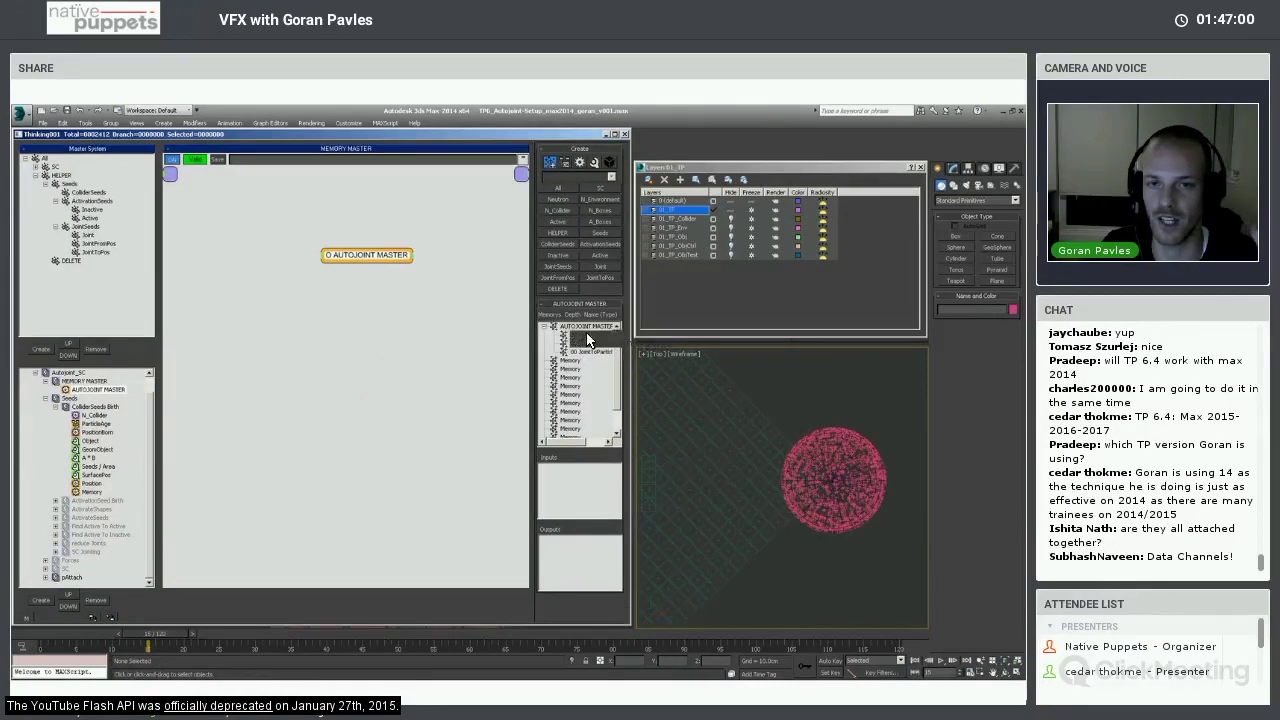
{"action": "left_click", "coordinate": [75, 382]}
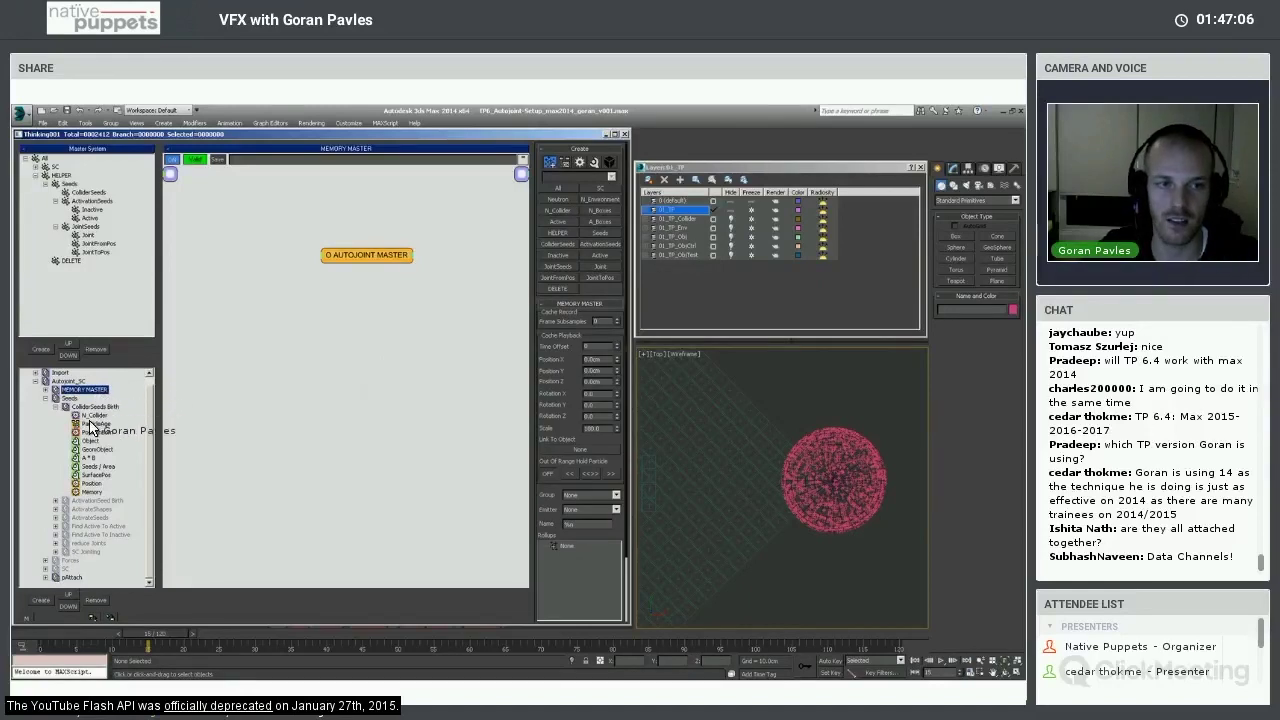
Try out a Memory operator with myShapeParticle as its output in the ColliderSeeds Birth network and delete it.
{"action": "left_click", "coordinate": [378, 258]}
{"action": "right_click", "coordinate": [384, 254]}
{"action": "mouse_move", "coordinate": [450, 276]}
{"action": "left_click", "coordinate": [536, 339]}
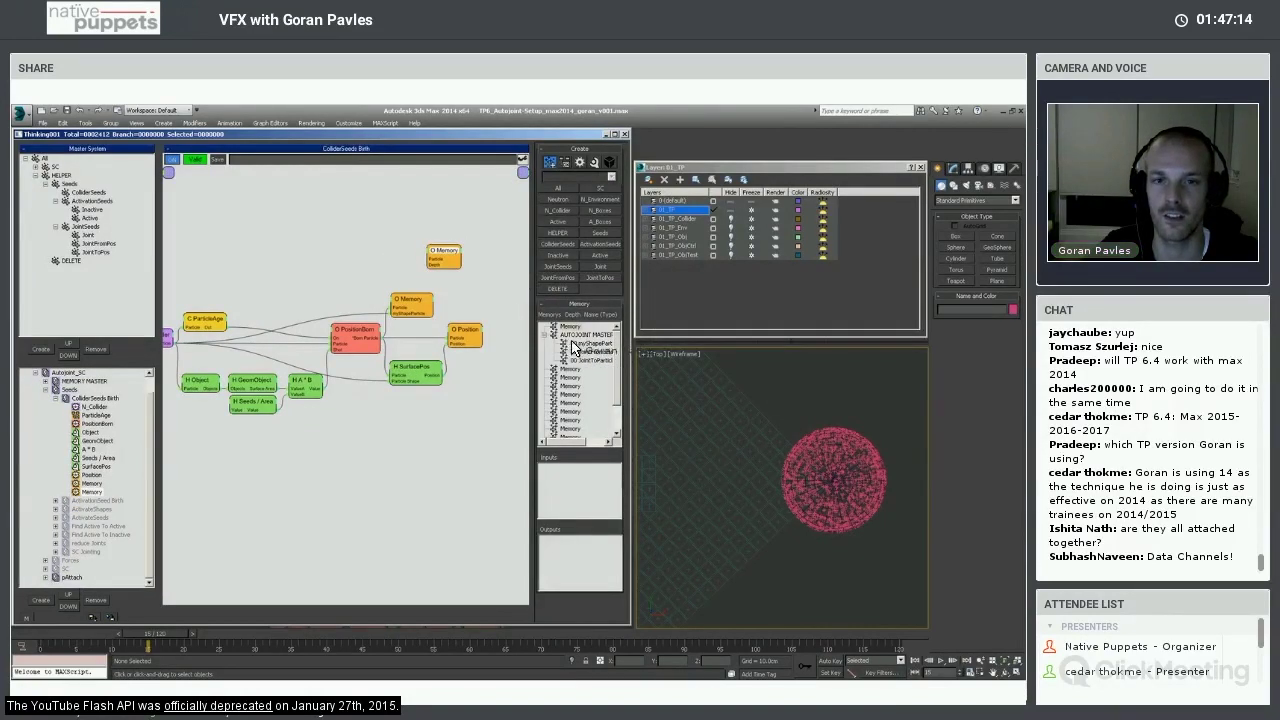
{"action": "left_click_drag", "start_coordinate": [582, 343], "coordinate": [585, 507]}
{"action": "left_click_drag", "start_coordinate": [464, 254], "coordinate": [457, 244]}
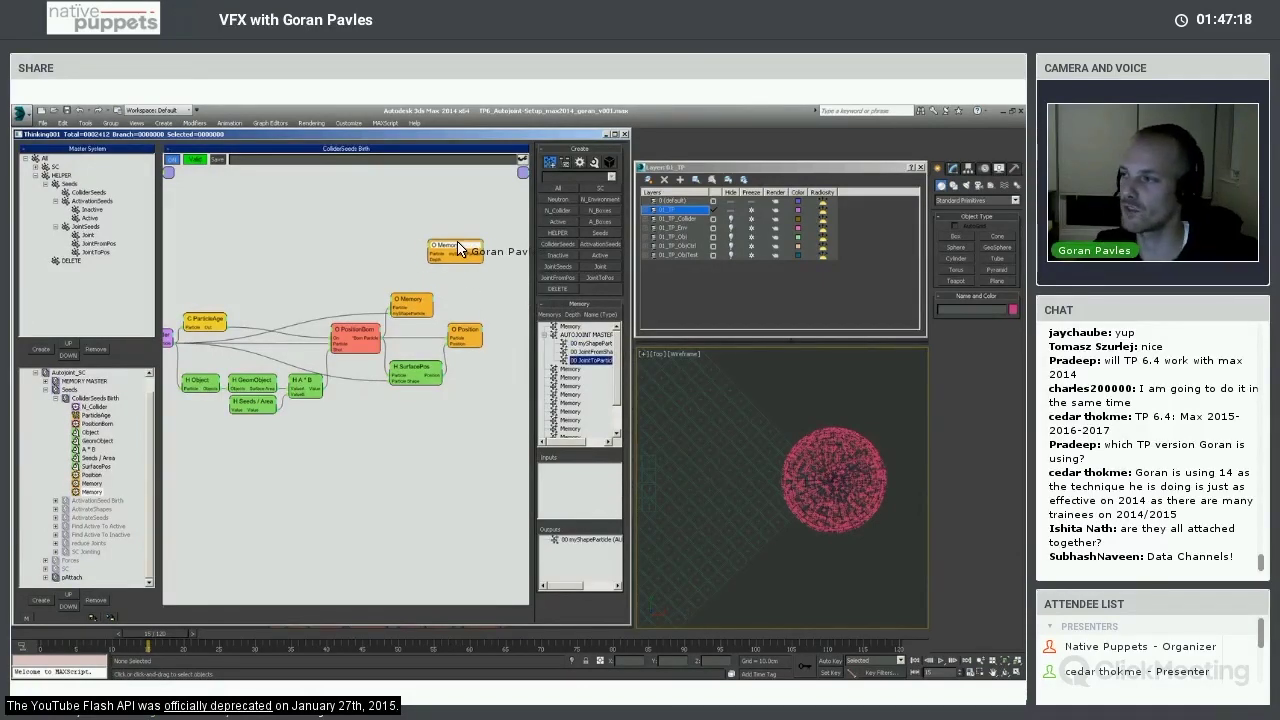
{"action": "left_click_drag", "start_coordinate": [457, 241], "coordinate": [450, 236]}
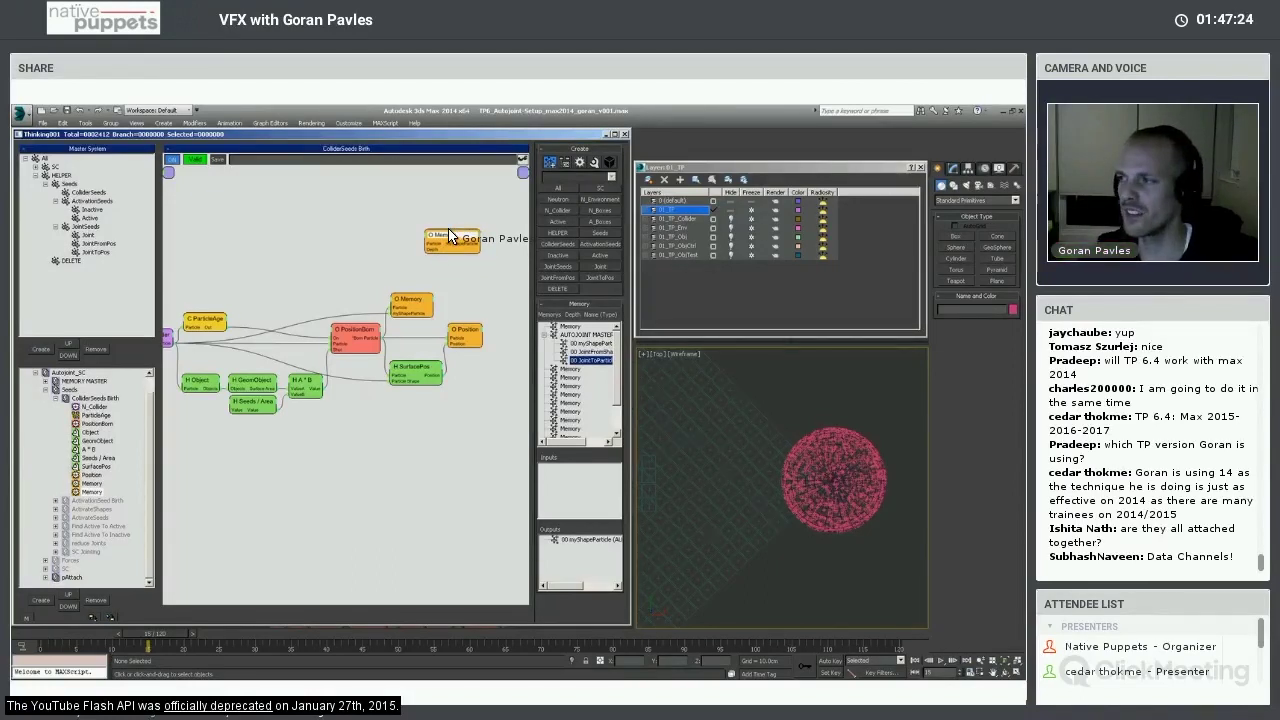
{"action": "left_click_drag", "start_coordinate": [449, 236], "coordinate": [407, 258]}
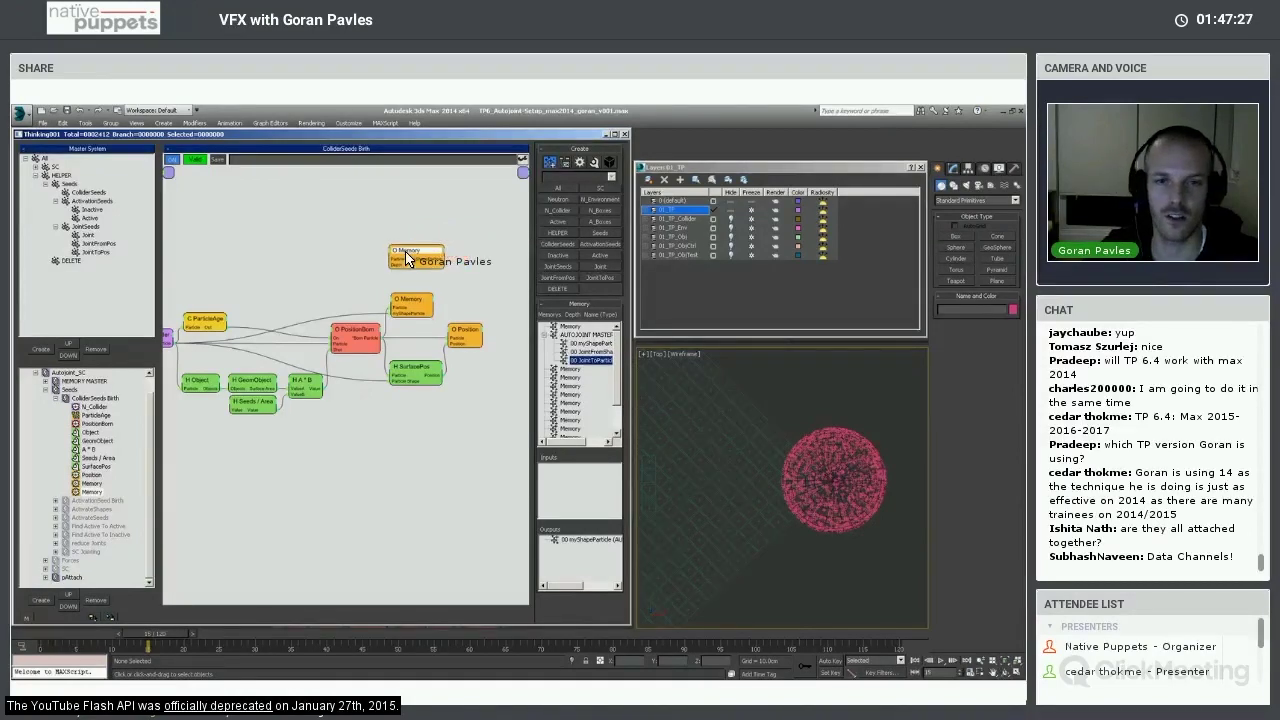
{"action": "key", "text": "Delete"}
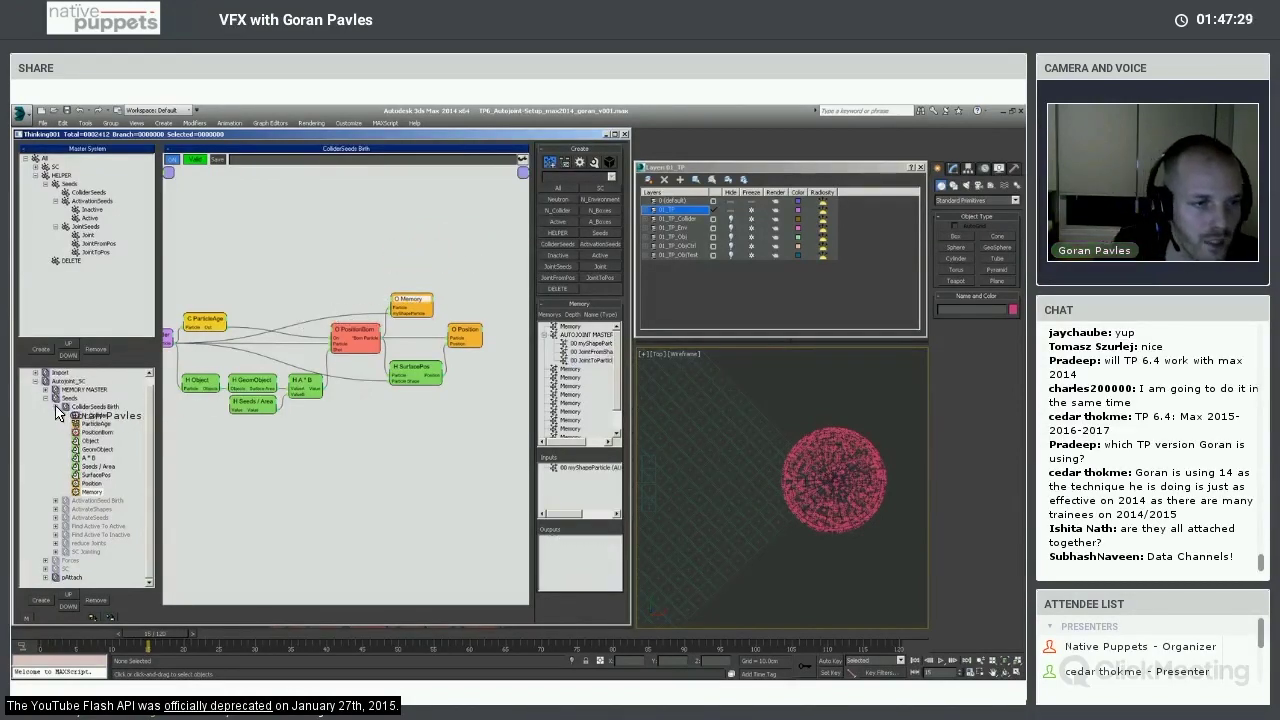
Switch the imported boxes from Obj2P_Boxes to Obj2P_Boxes_Test in the Import group.
{"action": "left_click", "coordinate": [56, 407]}
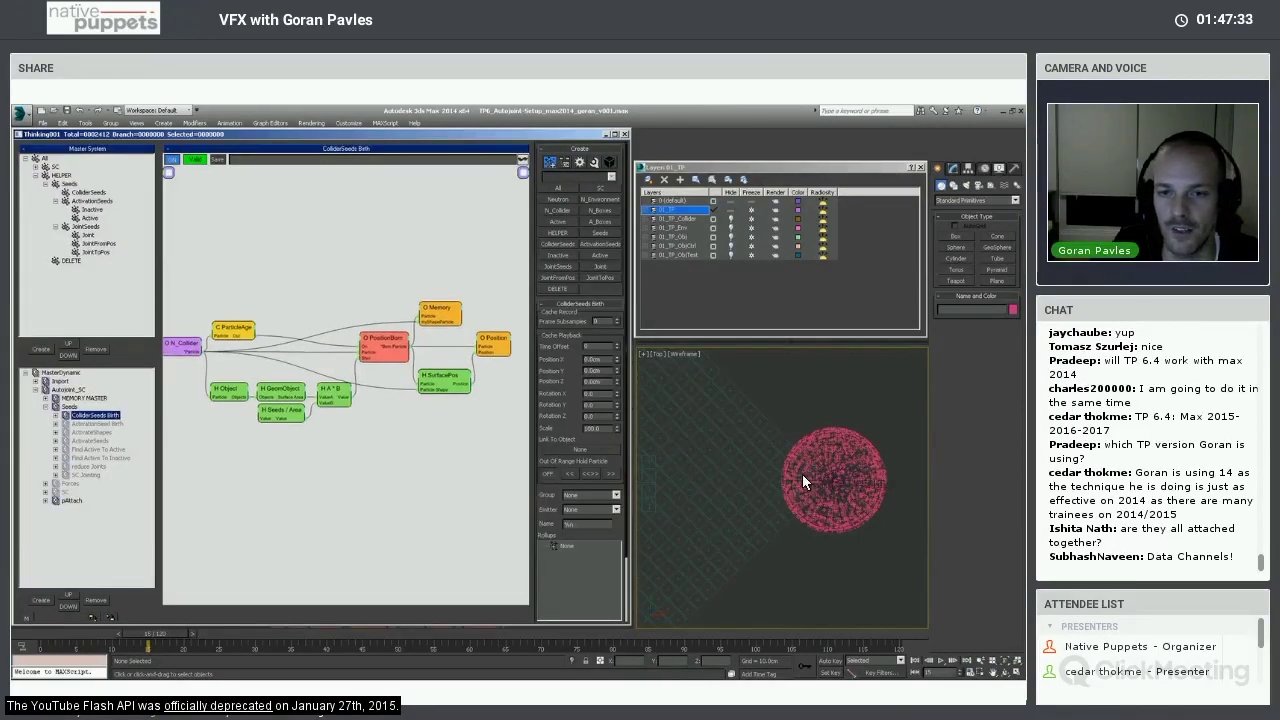
{"action": "left_click", "coordinate": [35, 381]}
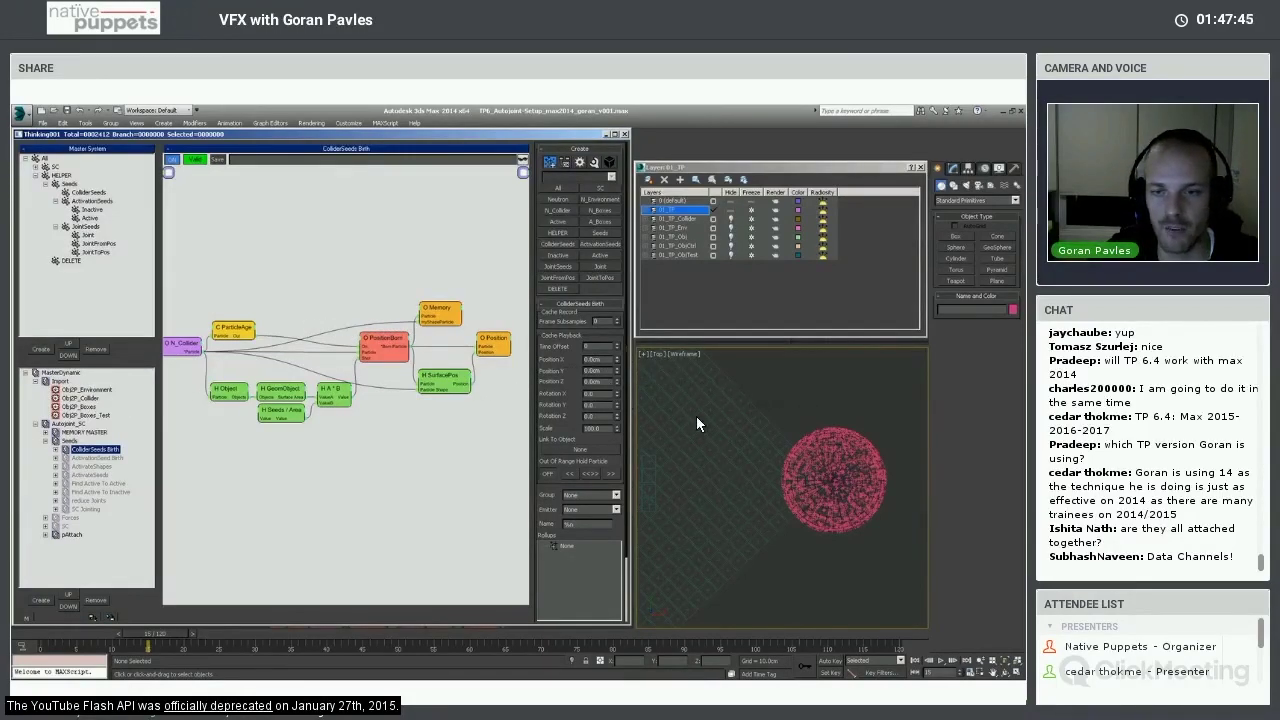
{"action": "left_click", "coordinate": [80, 406]}
{"action": "middle_click_drag", "start_coordinate": [709, 409], "coordinate": [798, 414]}
{"action": "scroll", "coordinate": [727, 402], "scroll_direction": "down", "scroll_amount": 3}
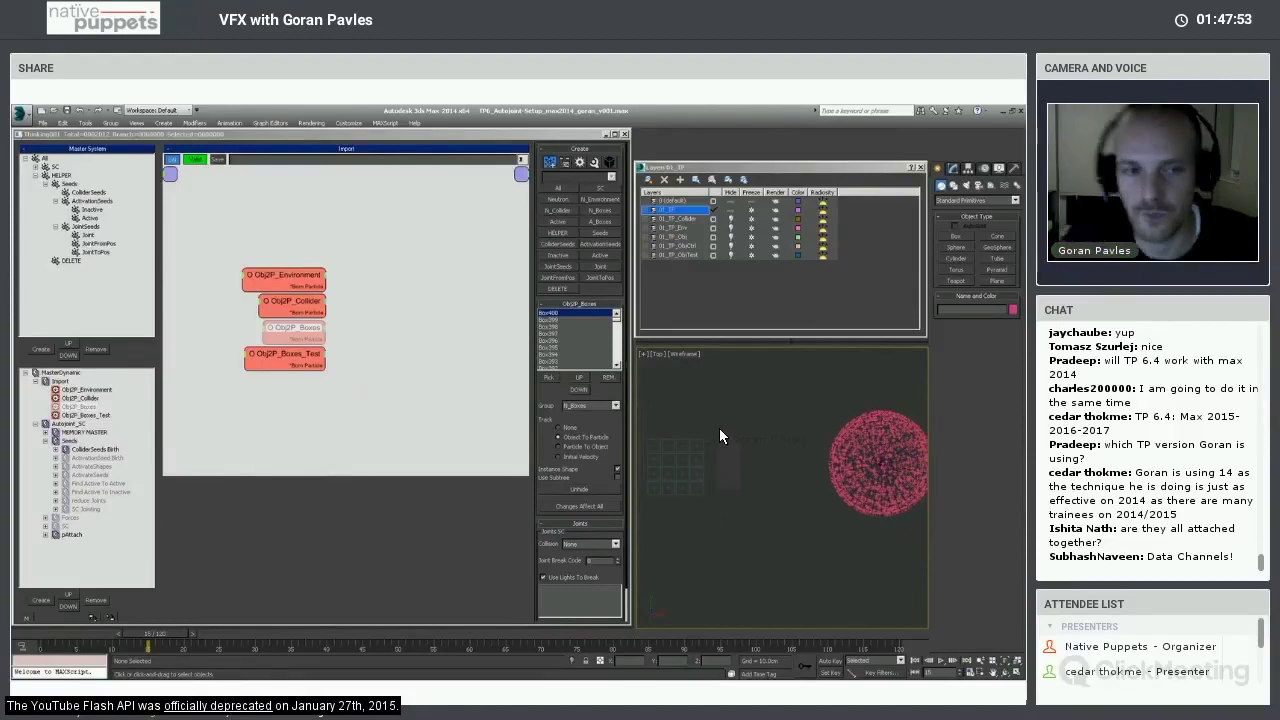
Enable the ActivationSeed Birth dynamic set and open its network.
{"action": "left_click", "coordinate": [84, 459]}
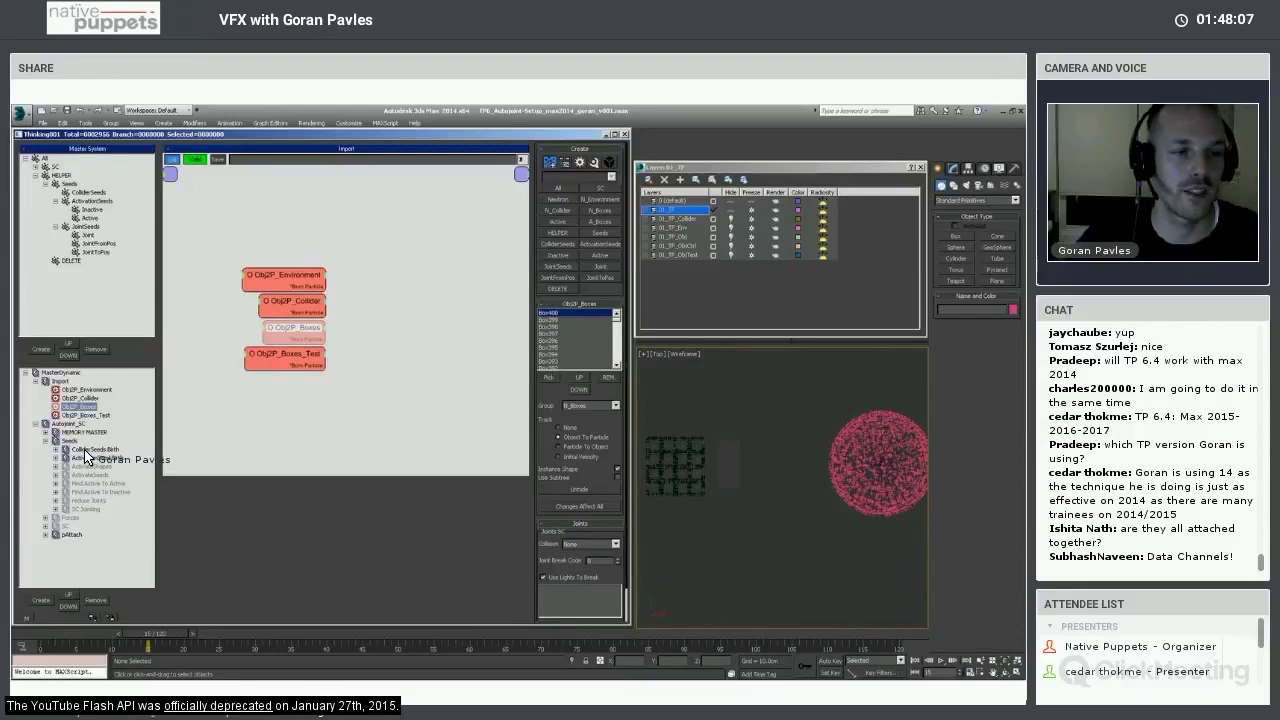
{"action": "left_click", "coordinate": [84, 450]}
{"action": "double_click", "coordinate": [84, 459]}
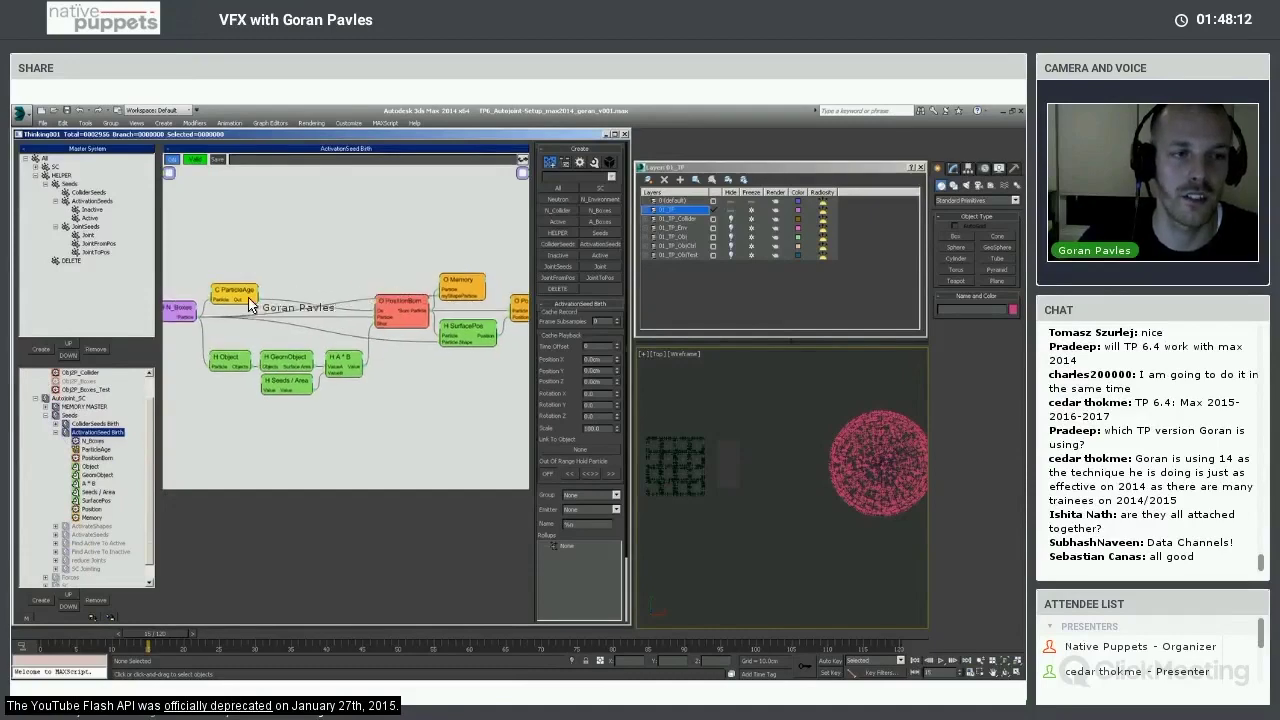
Examine the N_Boxes, PositionBorn and Memory operators in ActivationSeed Birth and compare them with the seeds in the viewport.
{"action": "left_click", "coordinate": [188, 308]}
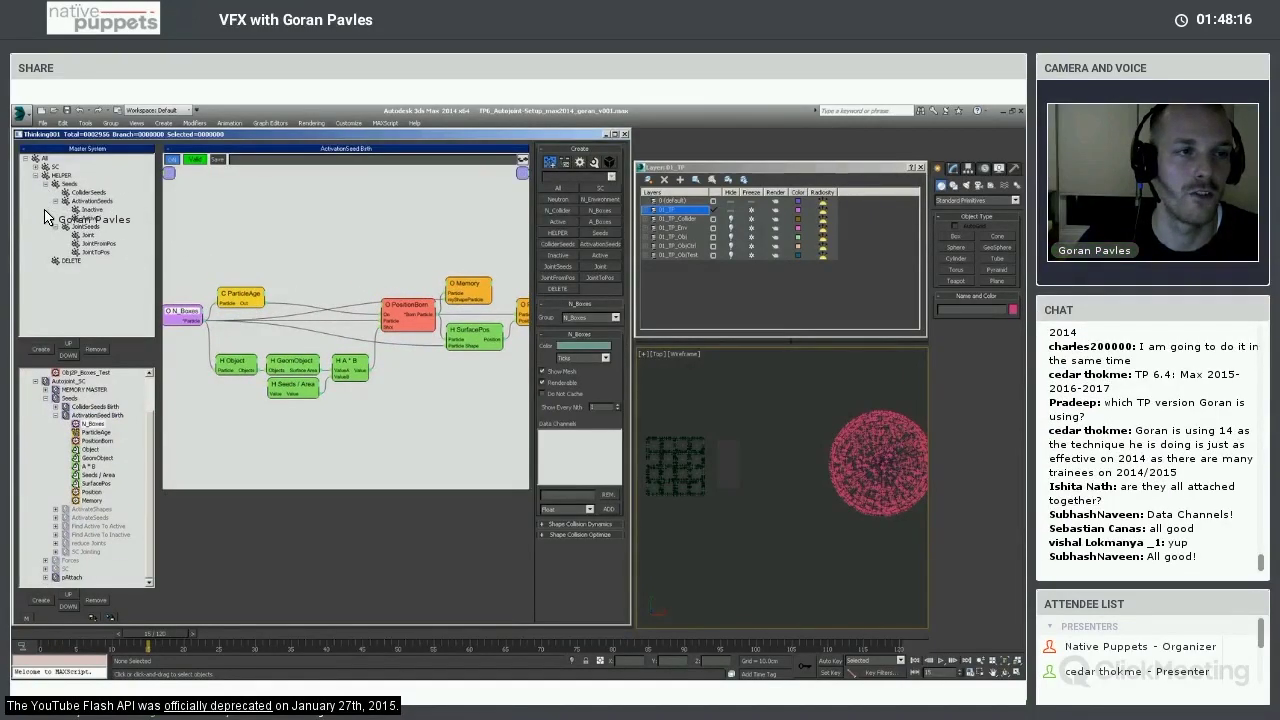
{"action": "left_click", "coordinate": [405, 320]}
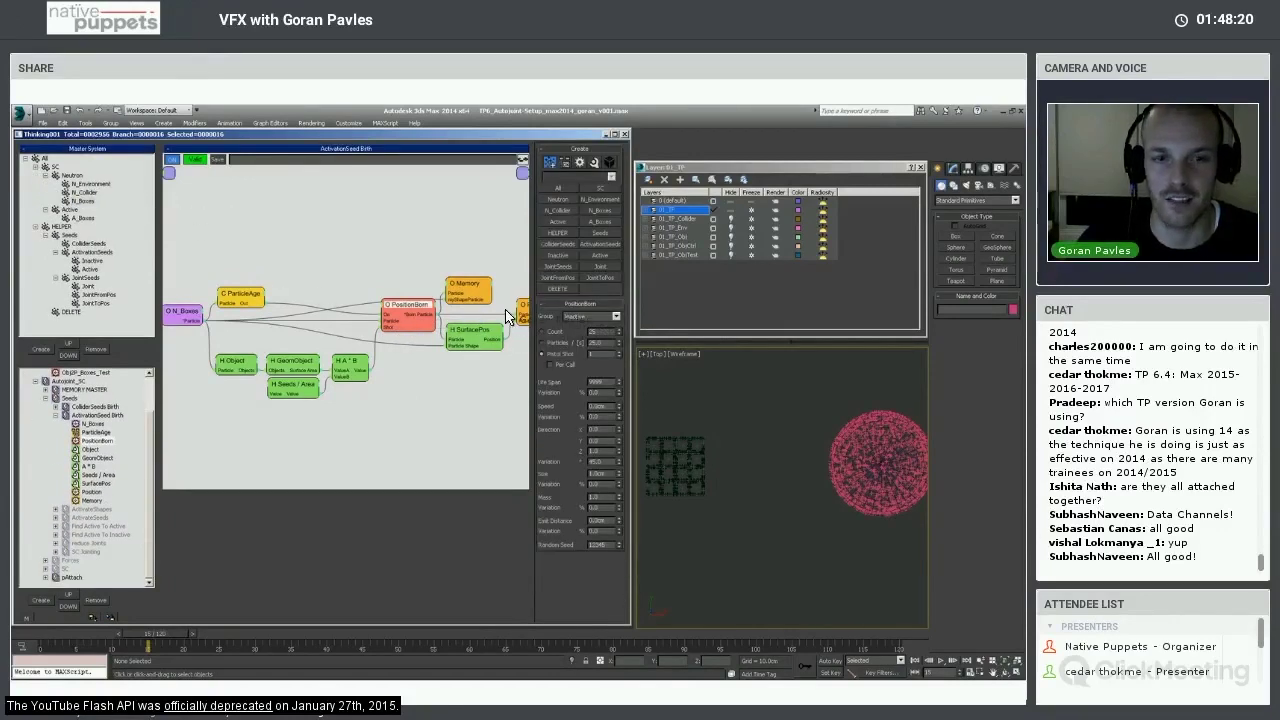
{"action": "middle_click_drag", "start_coordinate": [418, 273], "coordinate": [366, 283]}
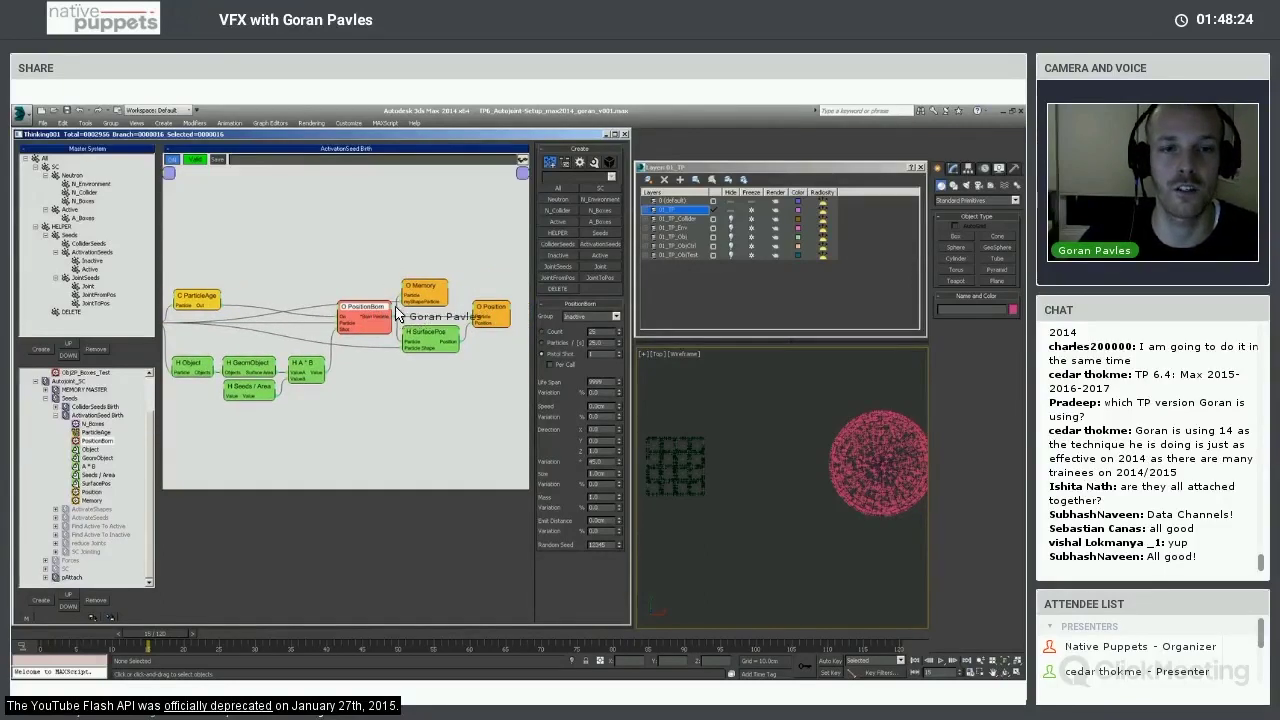
{"action": "left_click_drag", "start_coordinate": [415, 299], "coordinate": [414, 281]}
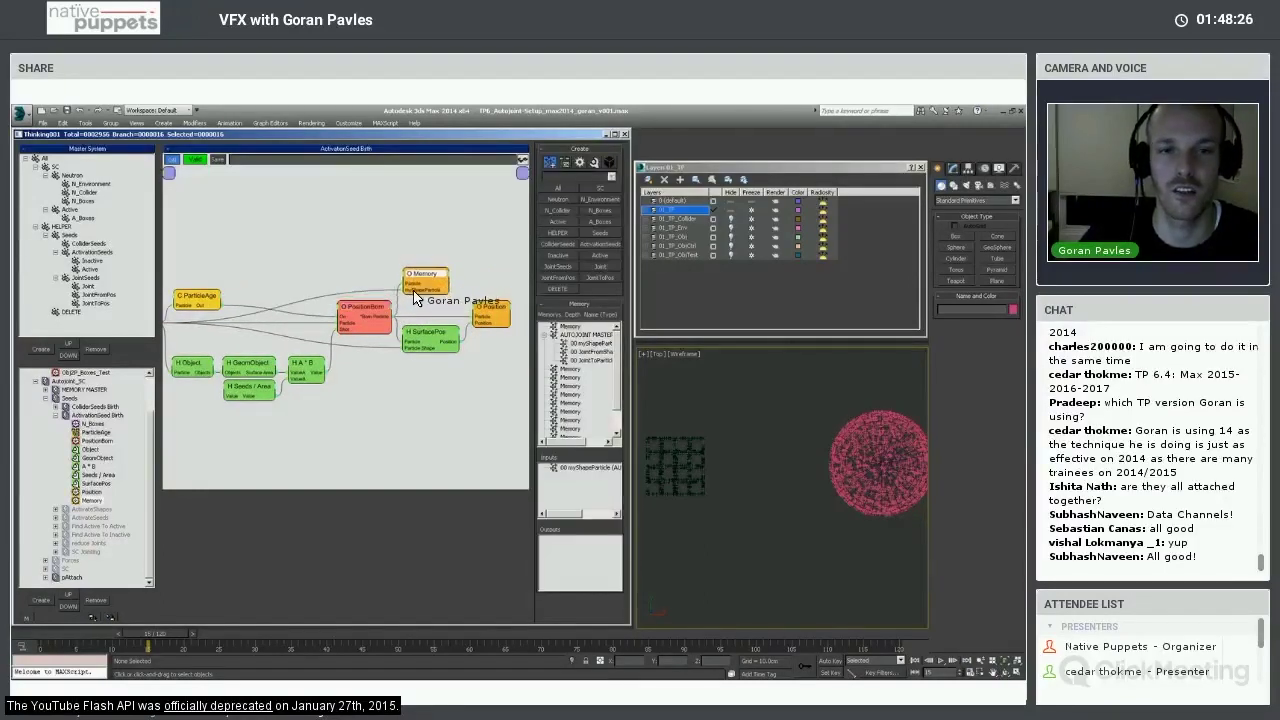
{"action": "middle_click_drag", "start_coordinate": [265, 307], "coordinate": [339, 311]}
{"action": "left_click_drag", "start_coordinate": [210, 315], "coordinate": [212, 317]}
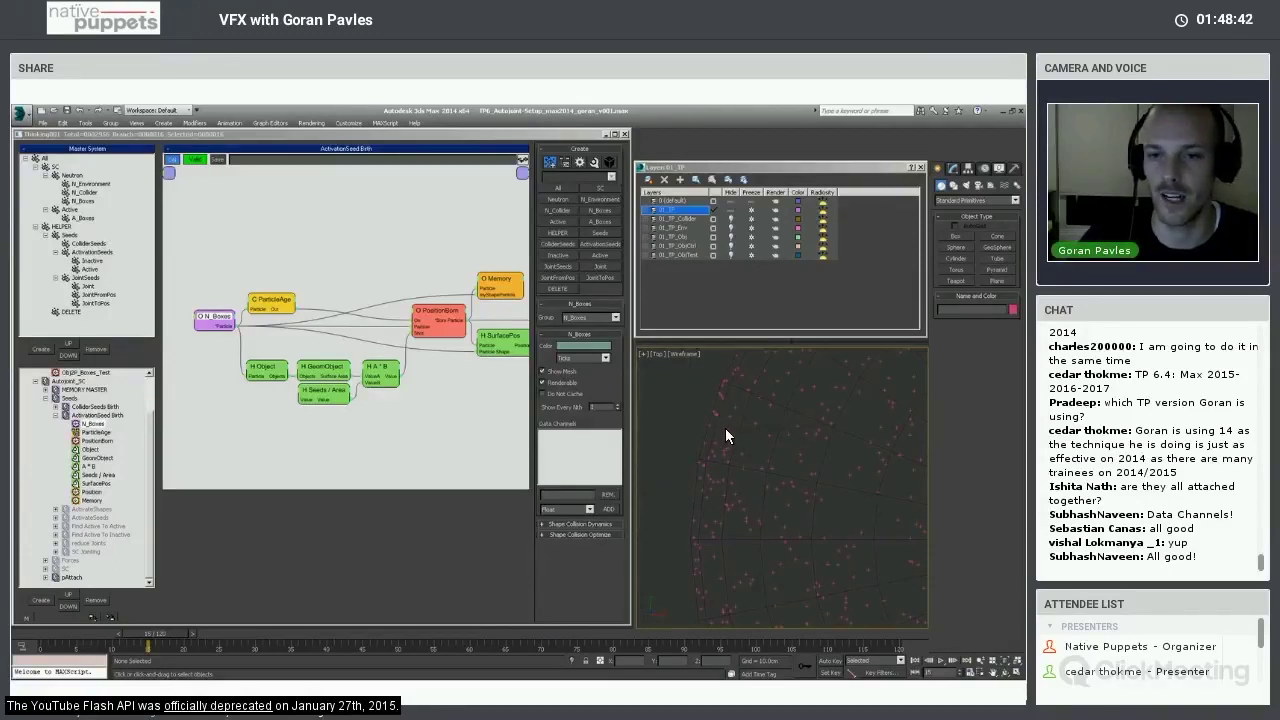
{"action": "scroll", "coordinate": [753, 444], "scroll_direction": "down", "scroll_amount": 5}
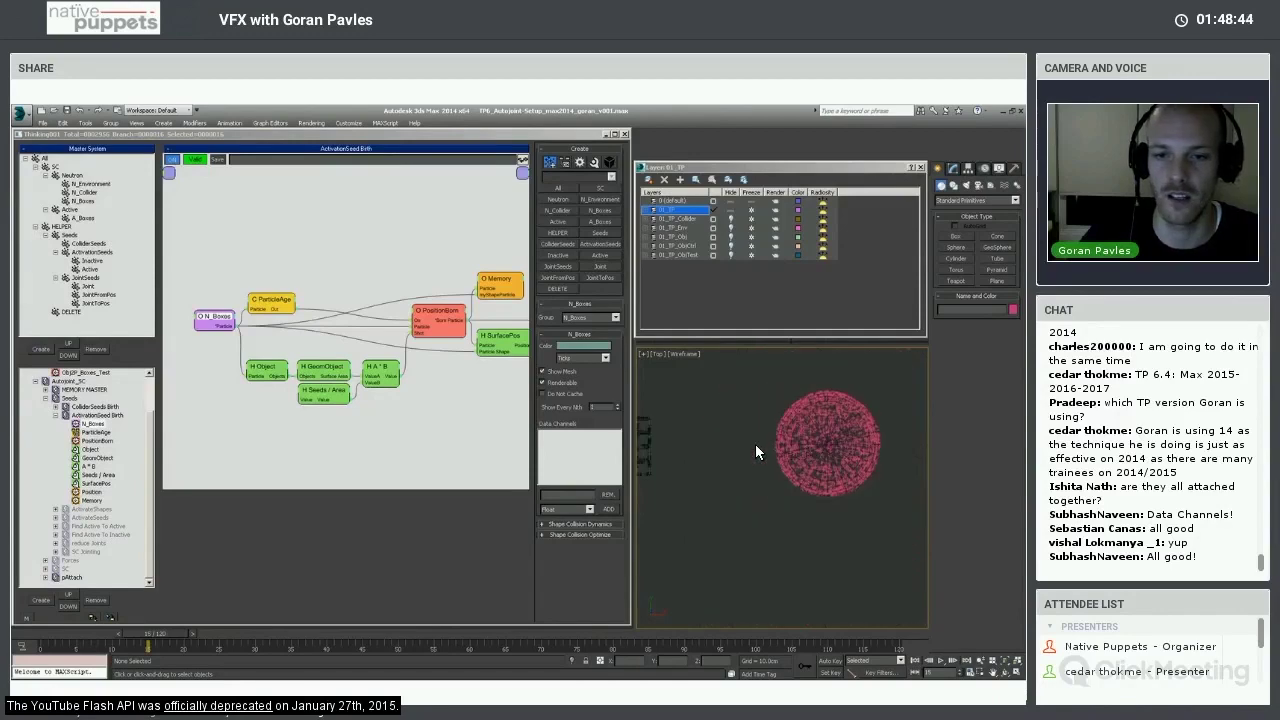
Set Obj2P_Boxes_Test to track Object To Particle with Changes Affect All on, and return the timeline to frame 0.
{"action": "left_click", "coordinate": [88, 372]}
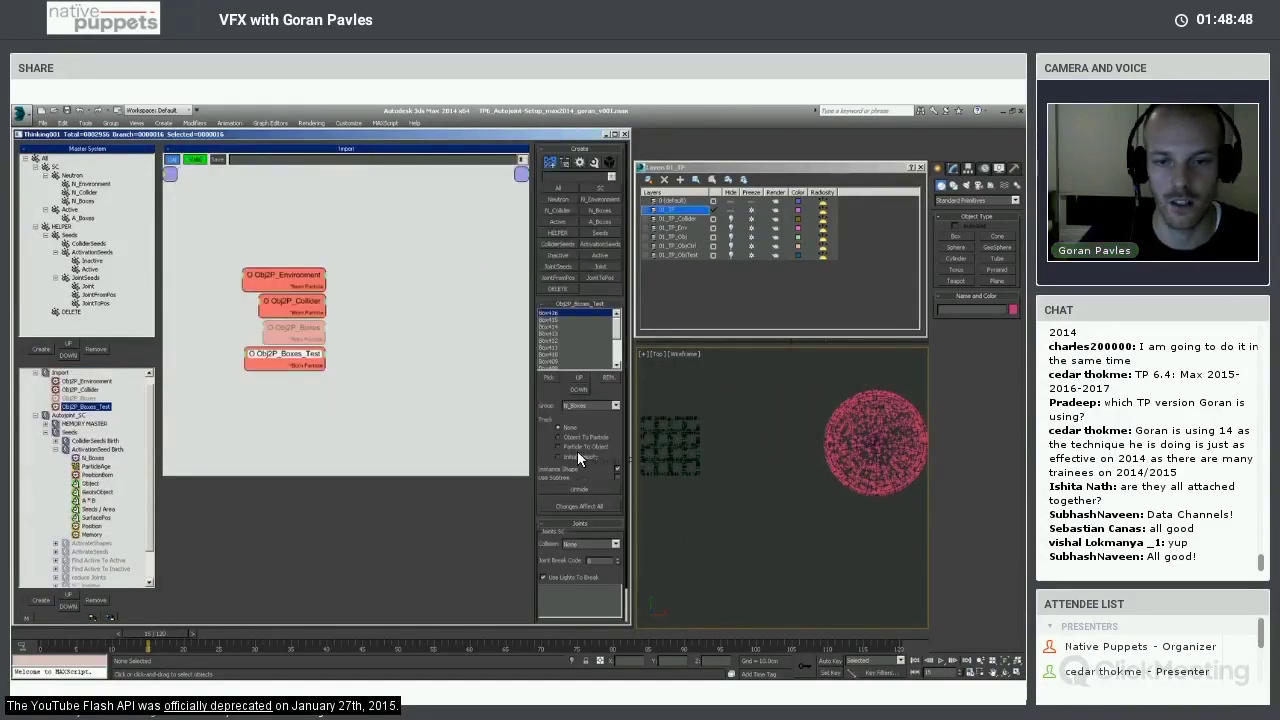
{"action": "left_click", "coordinate": [576, 437]}
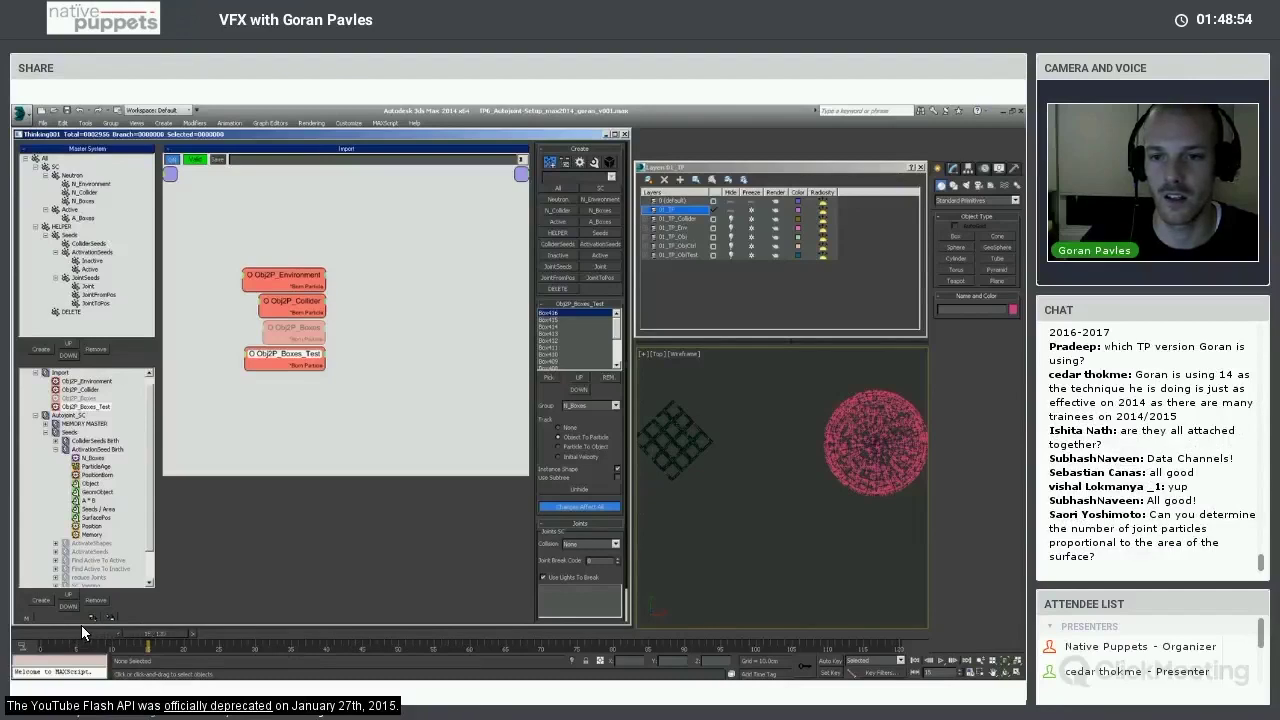
{"action": "mouse_move", "coordinate": [366, 616]}
{"action": "left_mouse_down"}
{"action": "mouse_move", "coordinate": [439, 612]}
{"action": "mouse_move", "coordinate": [21, 610]}
{"action": "left_mouse_up"}
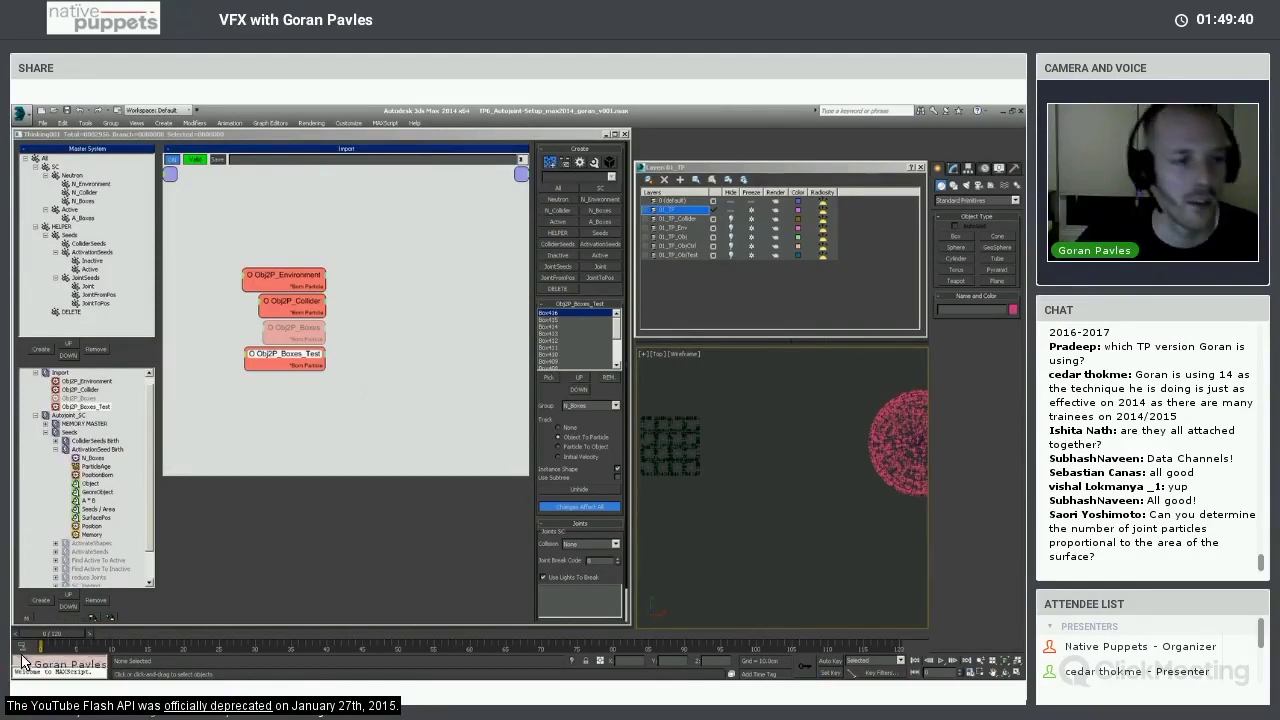
Revisit the ActivationSeed Birth network and enable the ActivateShapes dynamic set below it.
{"action": "left_click", "coordinate": [100, 449]}
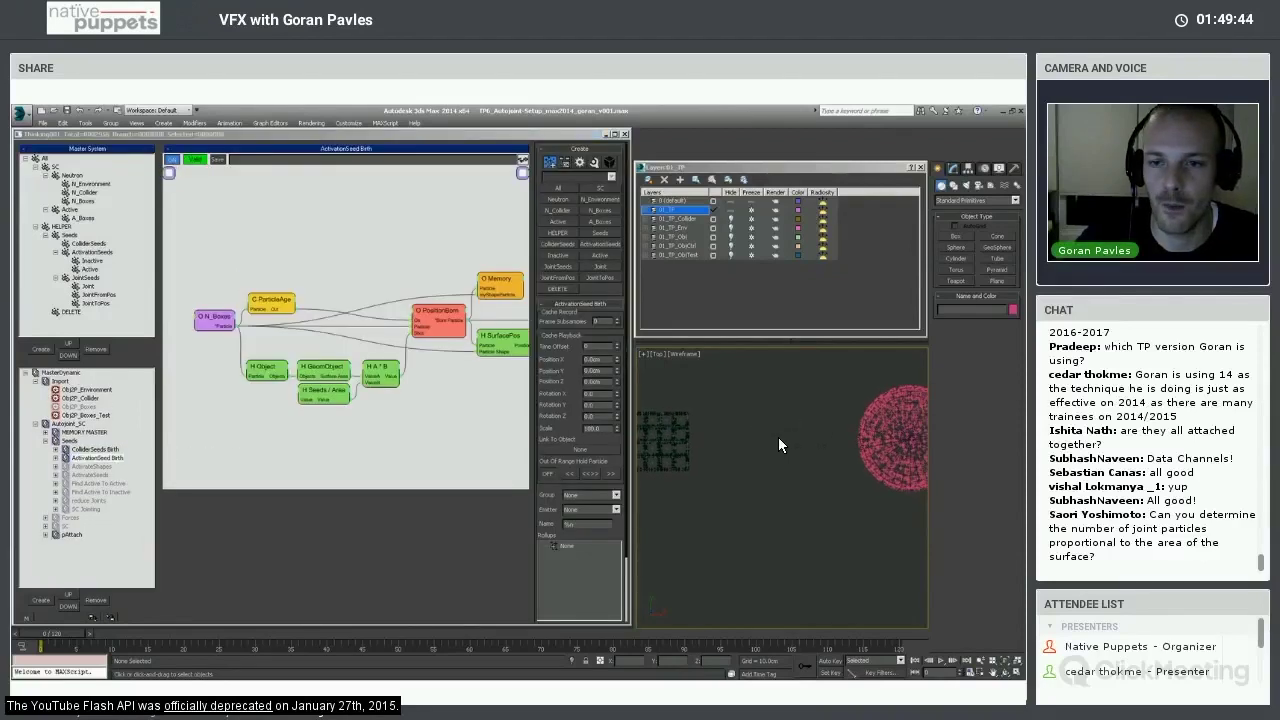
{"action": "scroll", "coordinate": [655, 459], "scroll_direction": "up", "scroll_amount": 2}
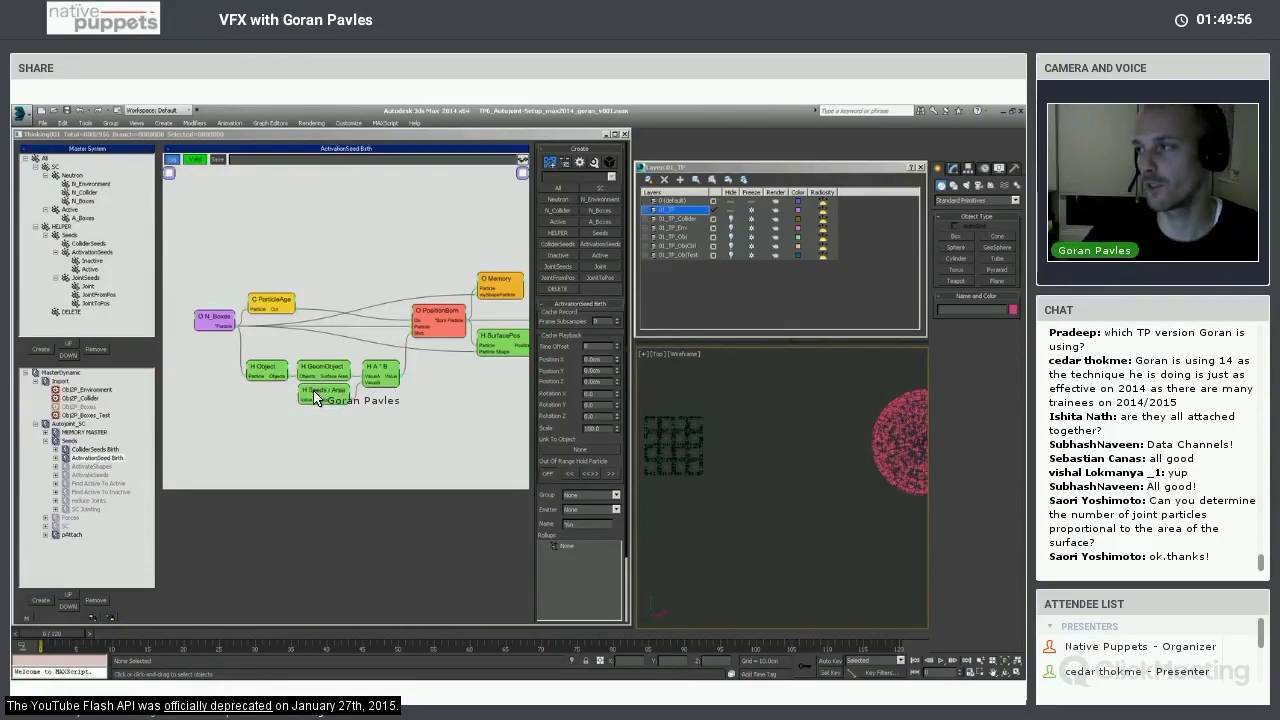
{"action": "key", "text": "Down"}
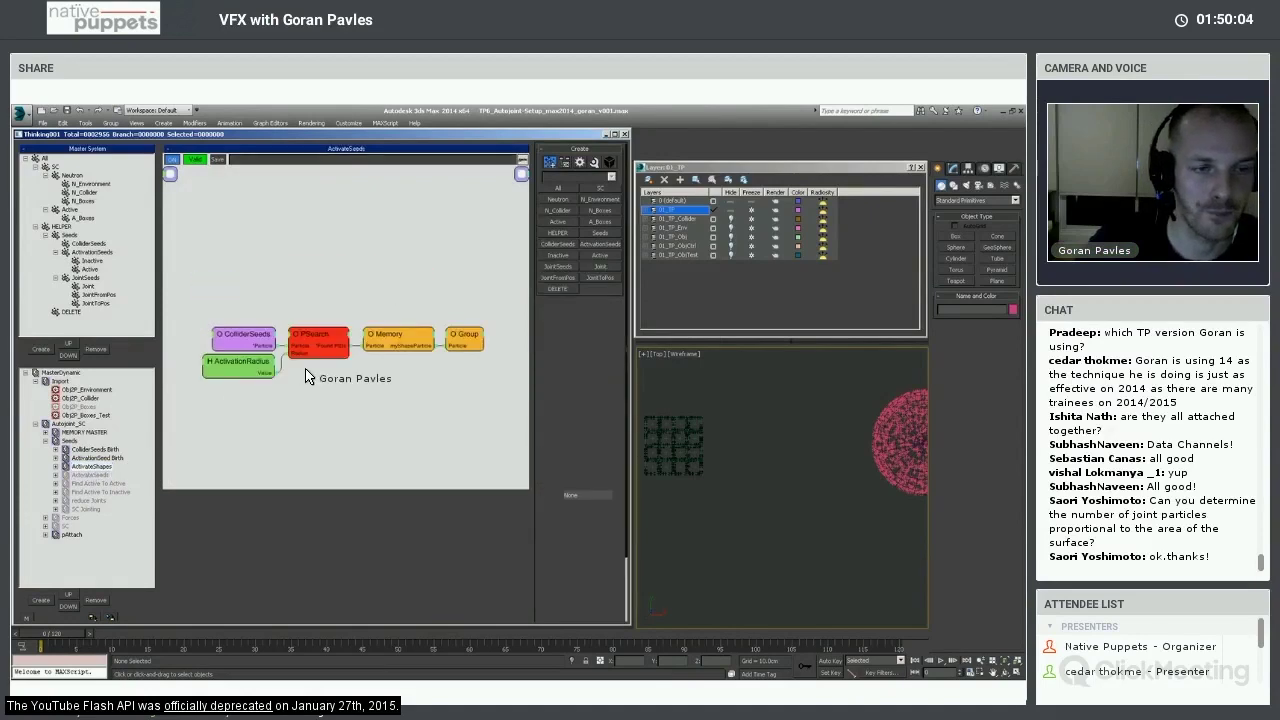
Examine the ColliderSeeds, PSearch group and ActivationRadius settings in the ActivateShapes network and play the animation.
{"action": "left_click", "coordinate": [246, 337]}
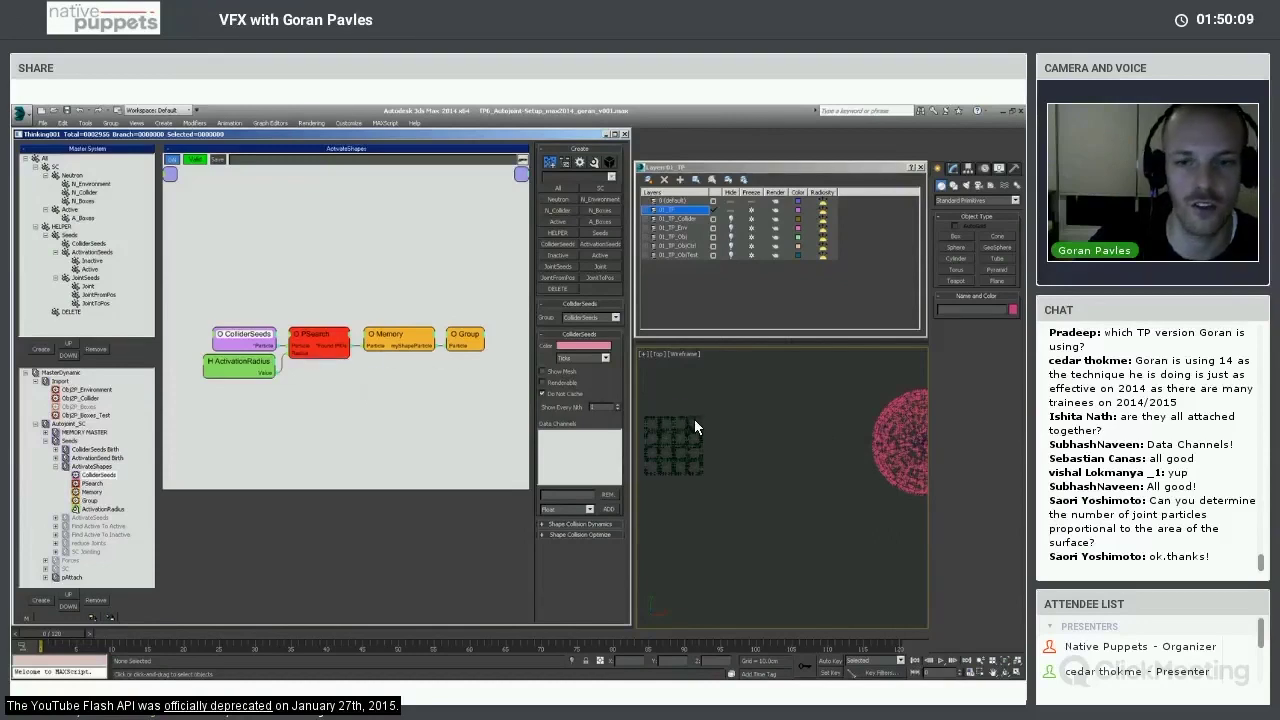
{"action": "left_click", "coordinate": [303, 339]}
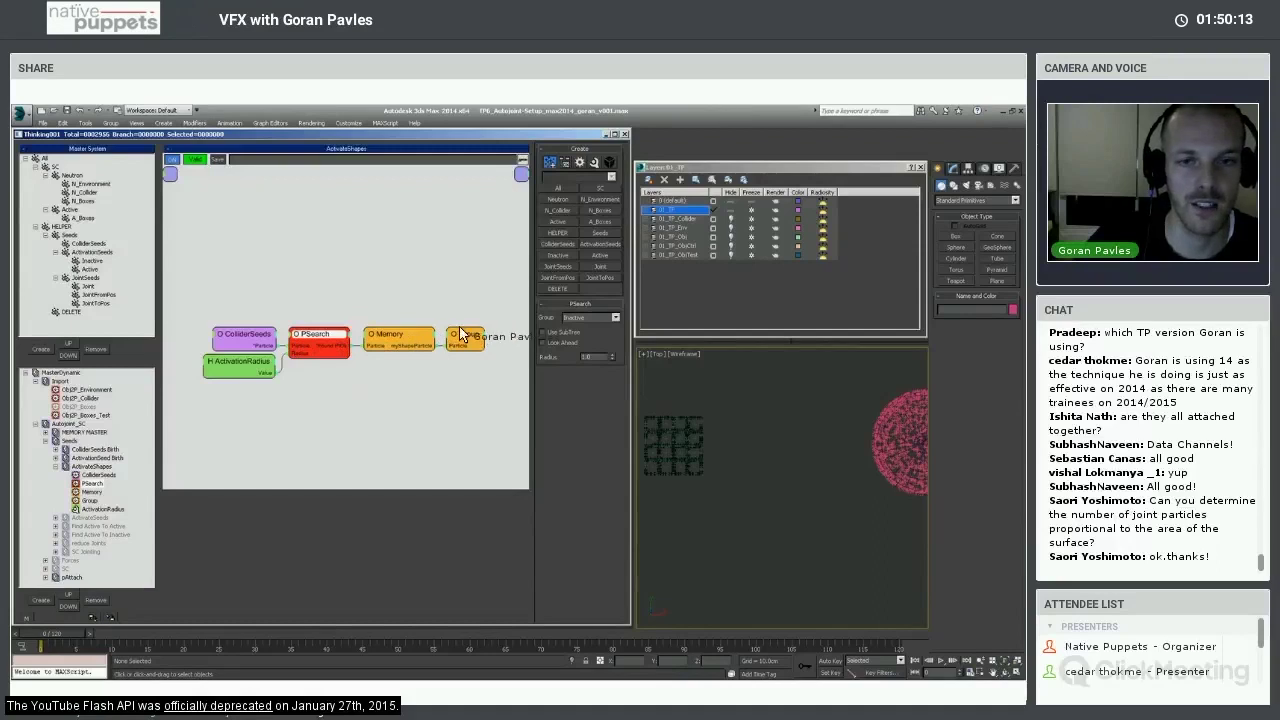
{"action": "left_click", "coordinate": [590, 318]}
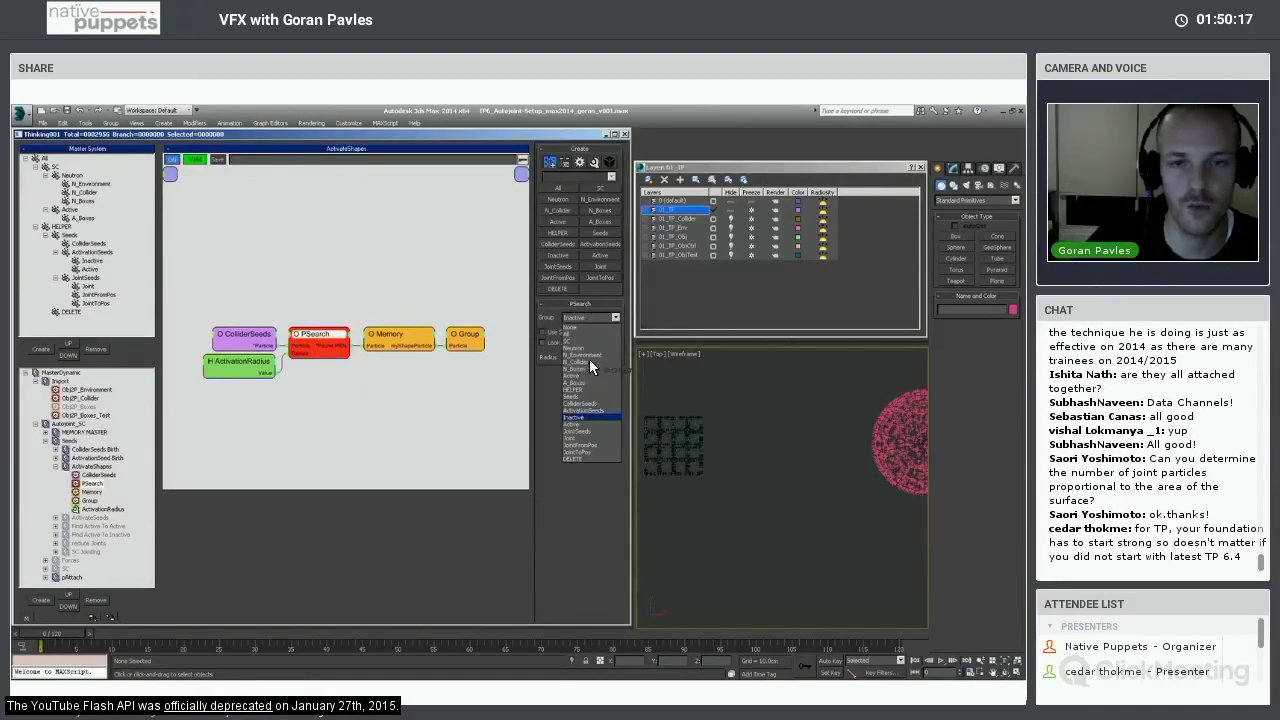
{"action": "left_click", "coordinate": [587, 419]}
{"action": "left_click", "coordinate": [265, 368]}
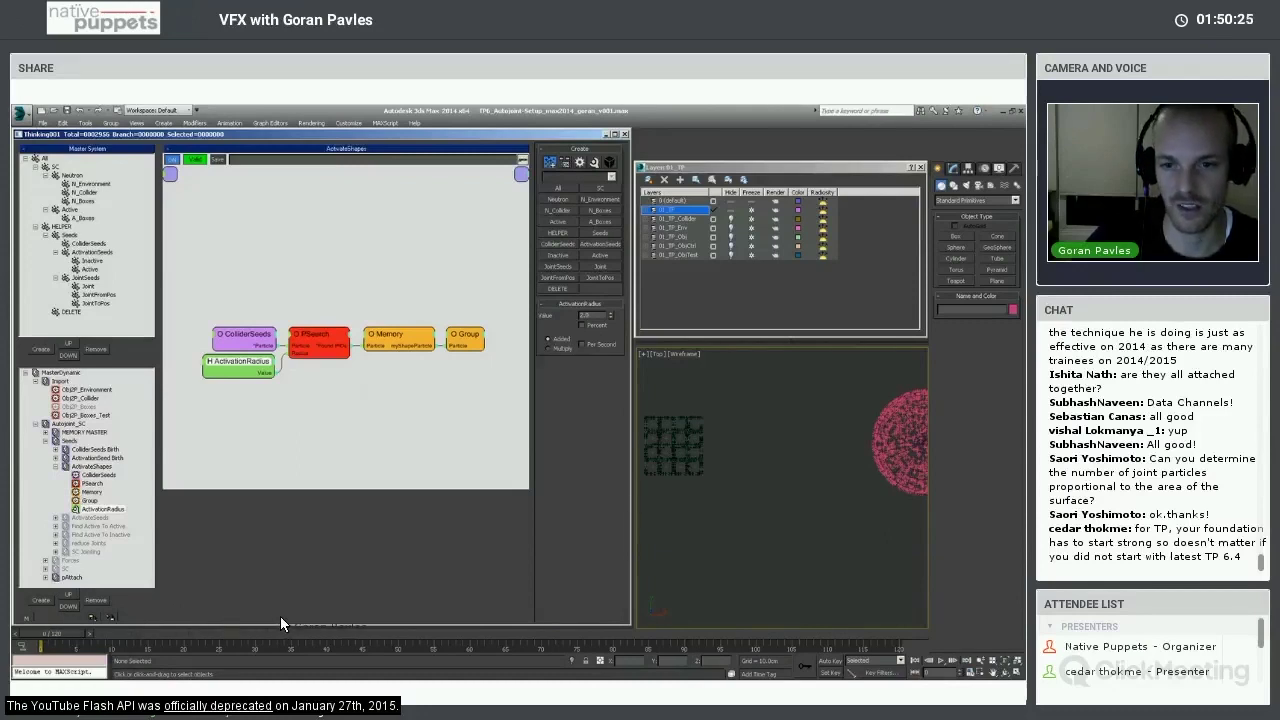
{"action": "key", "text": "/"}
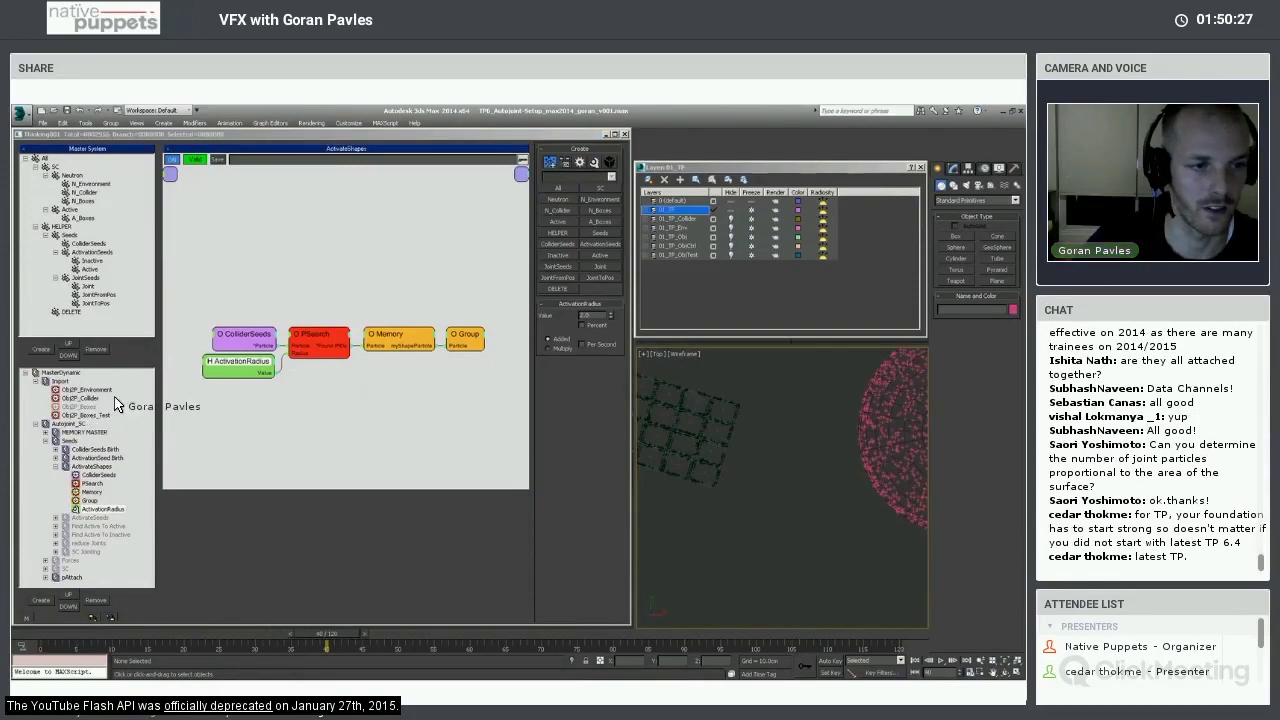
Set Obj2P_Boxes_Test tracking to None with Changes Affect All on, and advance the timeline to frame 51.
{"action": "left_click", "coordinate": [86, 415]}
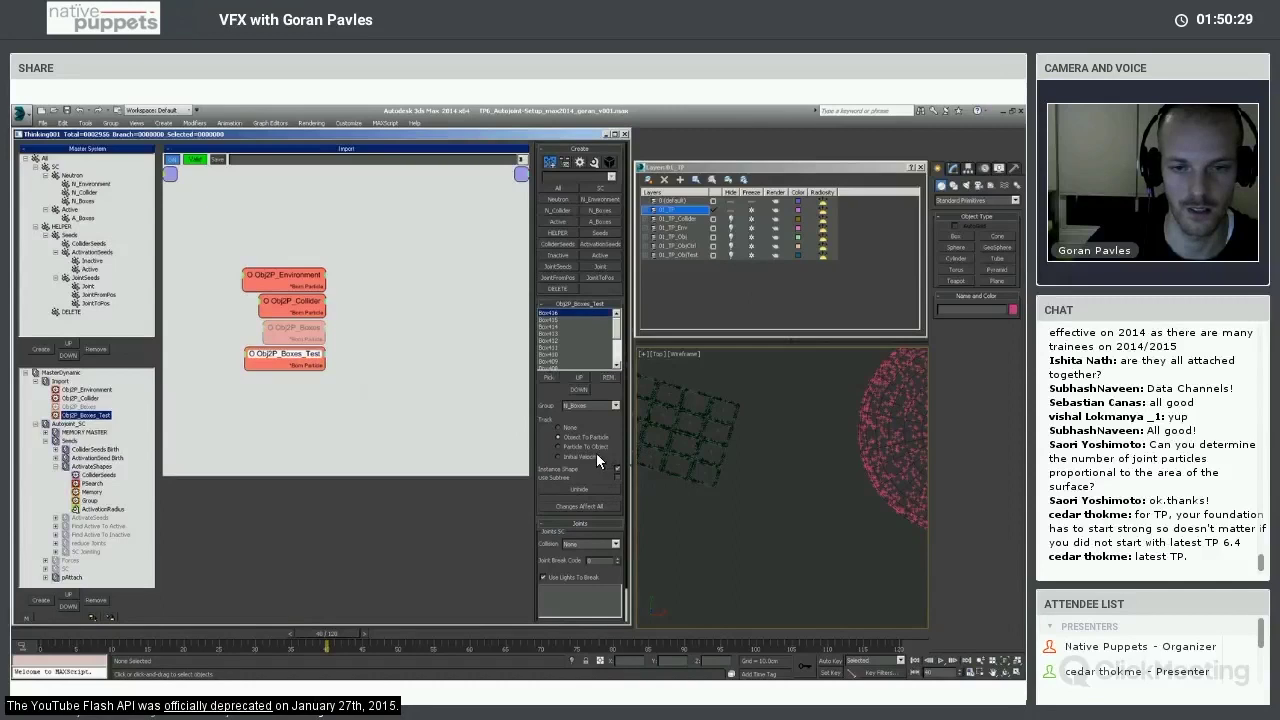
{"action": "left_click", "coordinate": [585, 504]}
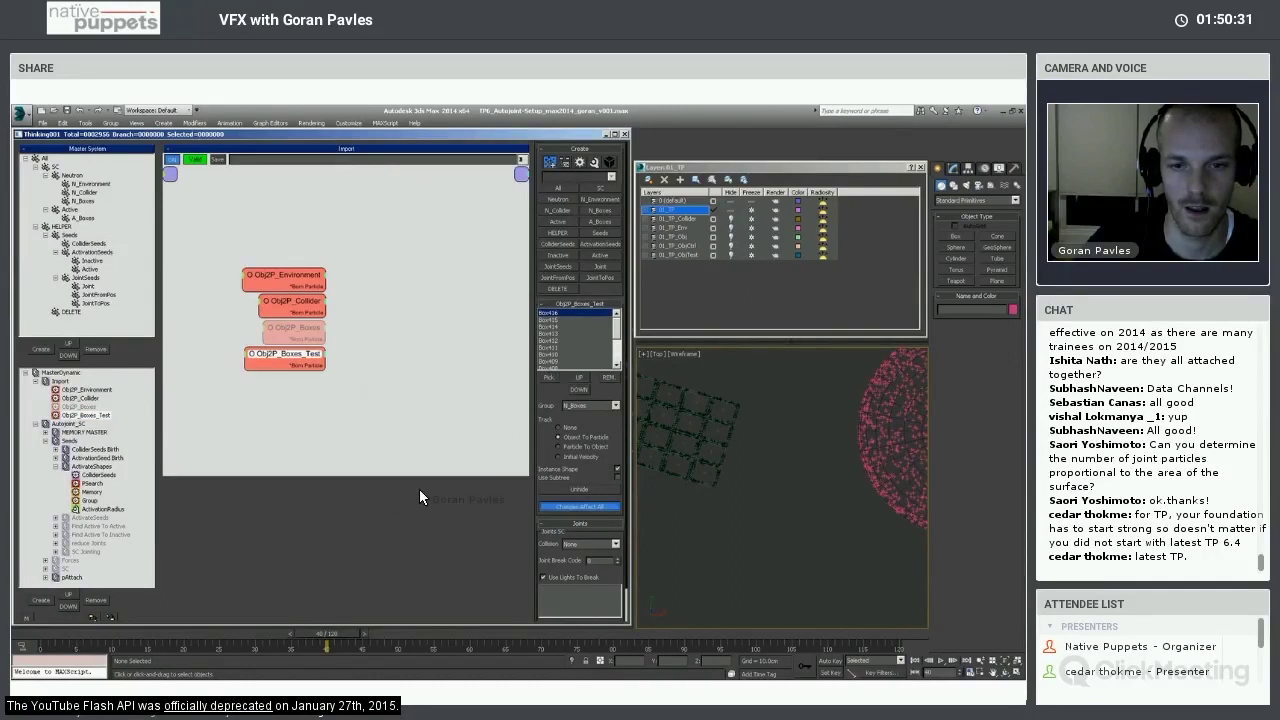
{"action": "left_click_drag", "start_coordinate": [82, 629], "coordinate": [368, 622]}
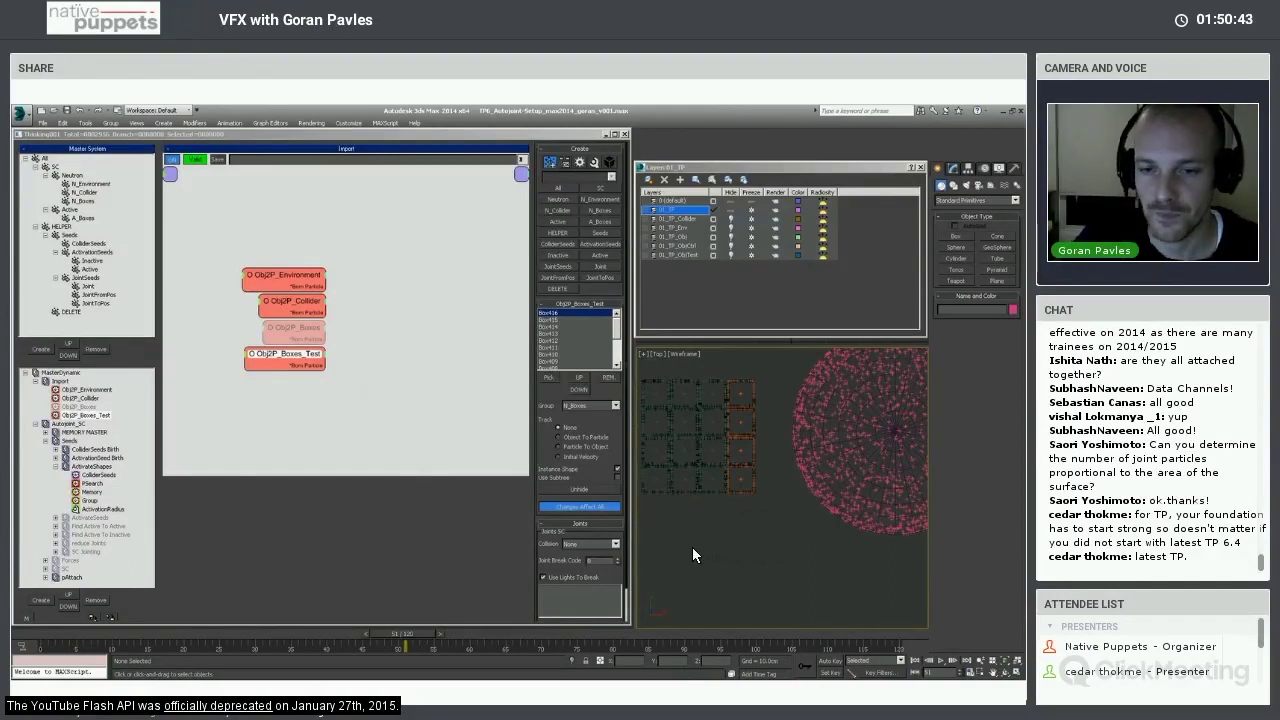
{"action": "scroll", "coordinate": [748, 467], "scroll_direction": "up", "scroll_amount": 3}
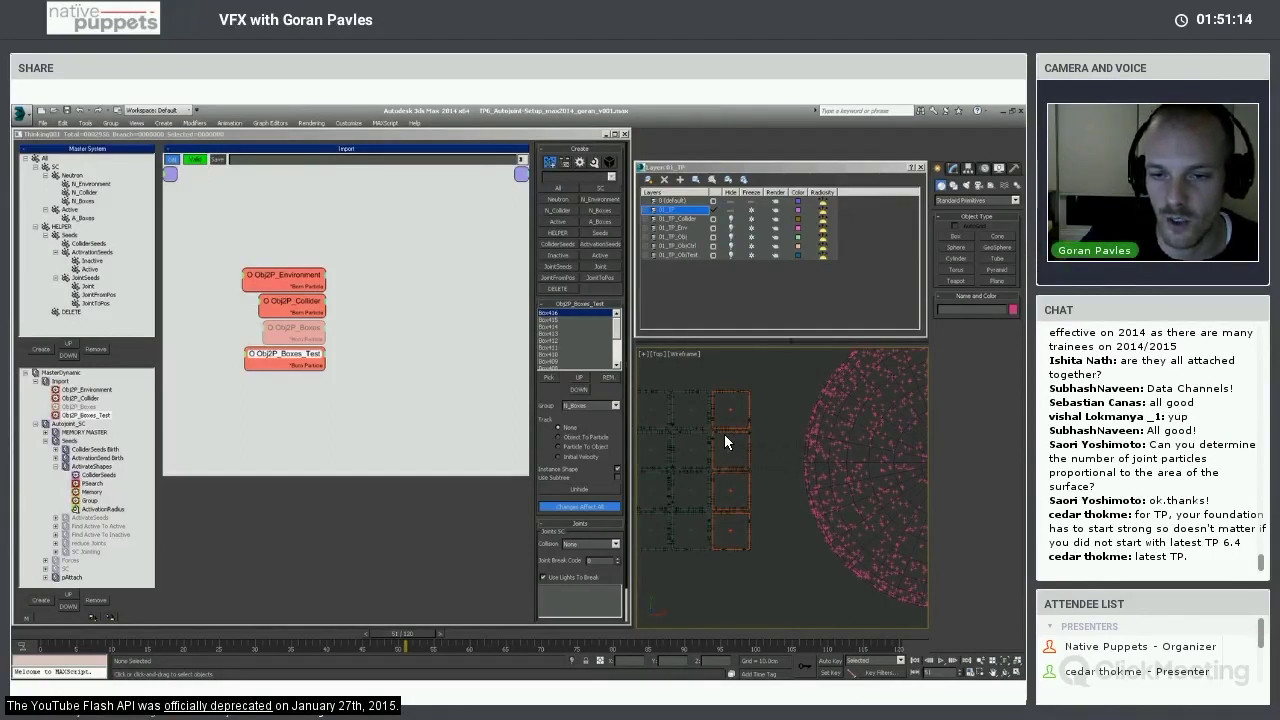
Examine the ActivateSeeds network's effect on the seeds and the settings of its Inactive, Memory, InGroup and Group operators.
{"action": "left_click", "coordinate": [56, 466]}
{"action": "left_click", "coordinate": [88, 466]}
{"action": "left_click", "coordinate": [86, 475]}
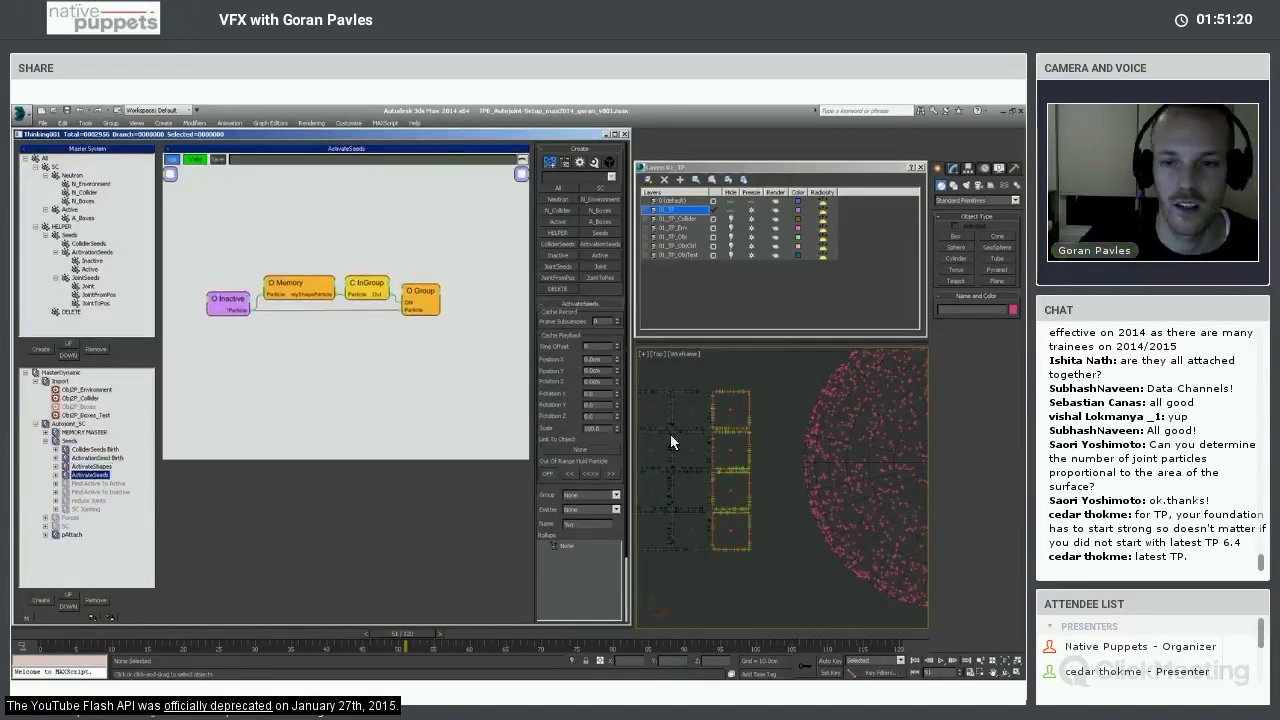
{"action": "left_click", "coordinate": [68, 475]}
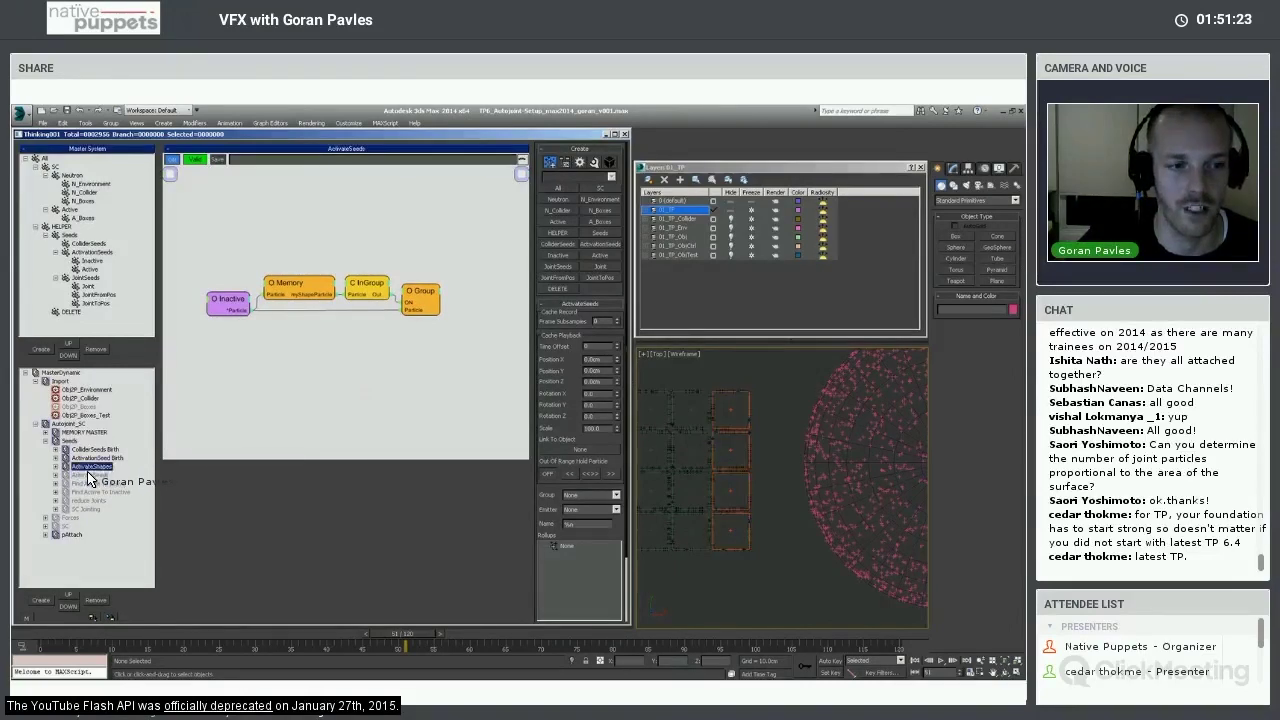
{"action": "left_click", "coordinate": [235, 303]}
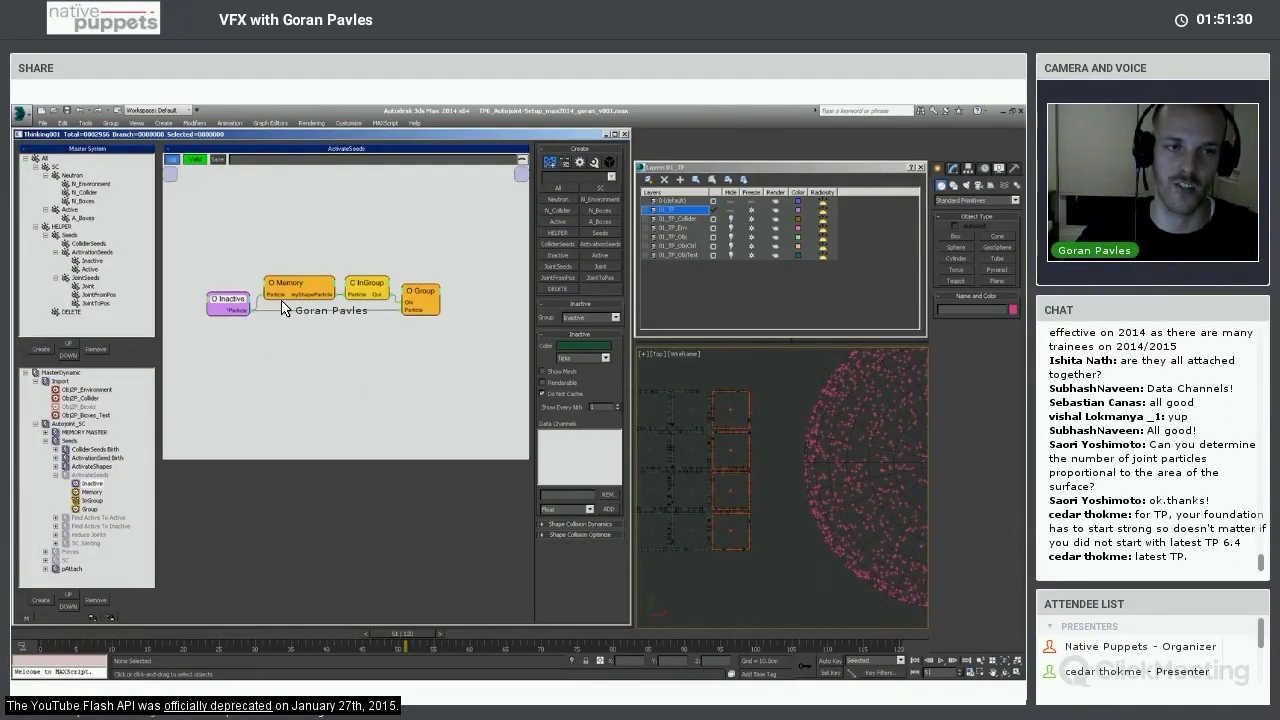
{"action": "left_click", "coordinate": [312, 292]}
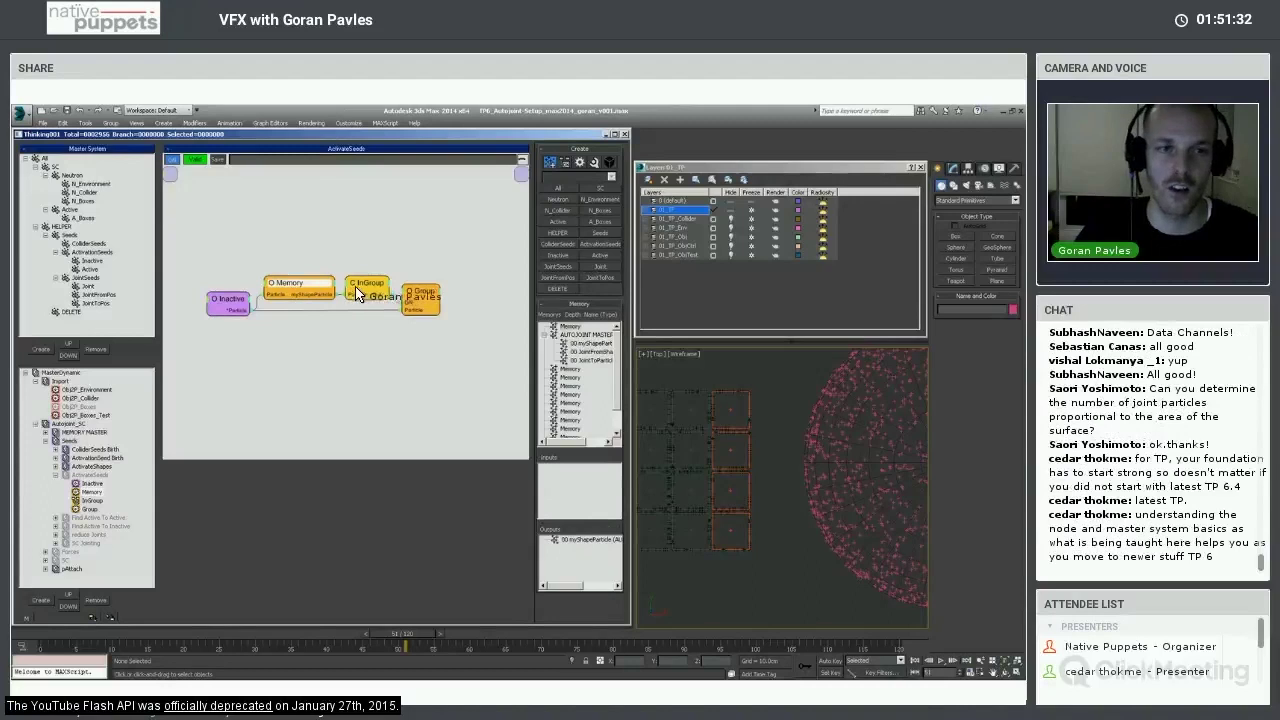
{"action": "left_click", "coordinate": [360, 290]}
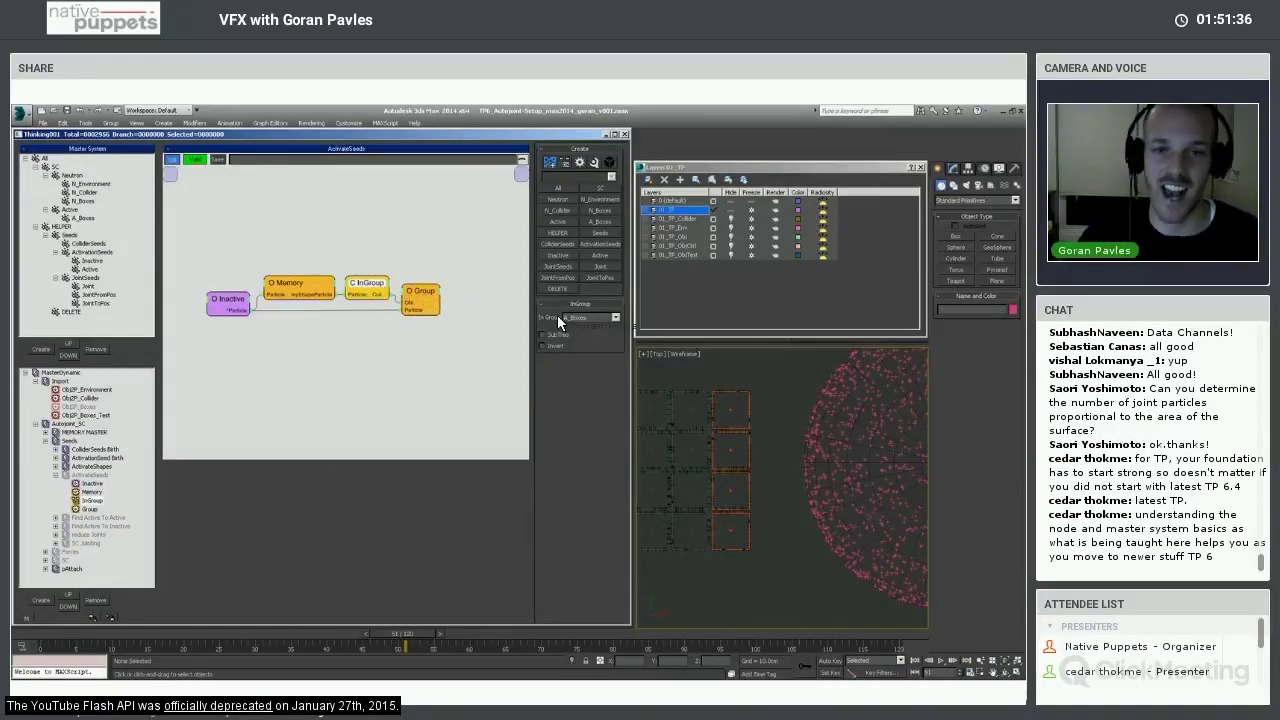
{"action": "left_click", "coordinate": [421, 300]}
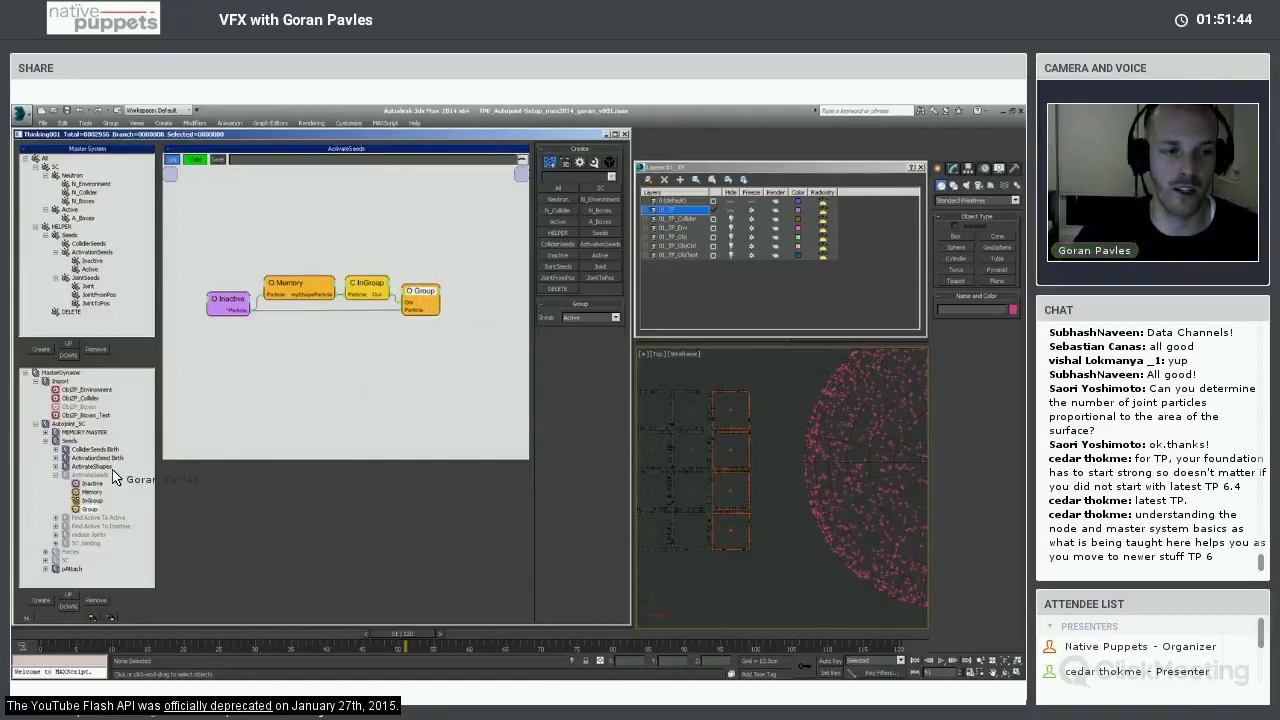
Enable the ActivateSeeds dynamic set and scrub the timeline up to frame 51 to check the seed activation.
{"action": "left_click", "coordinate": [86, 475]}
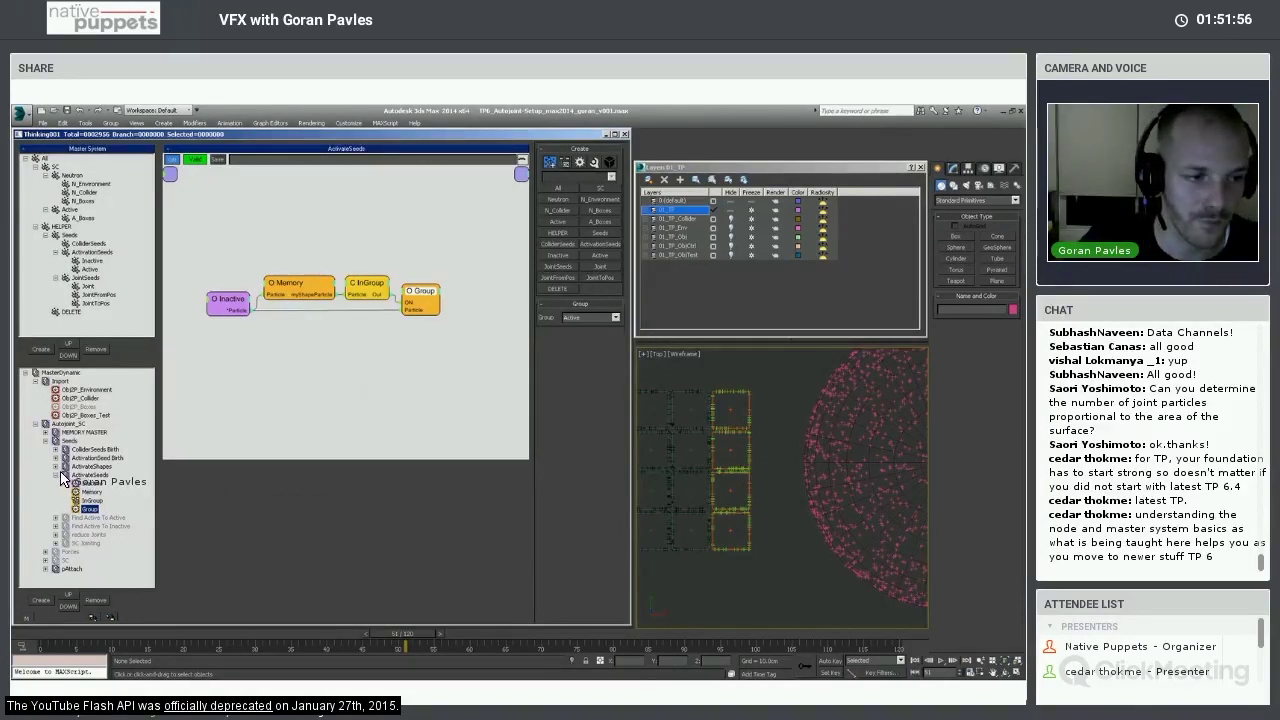
{"action": "double_click", "coordinate": [88, 474]}
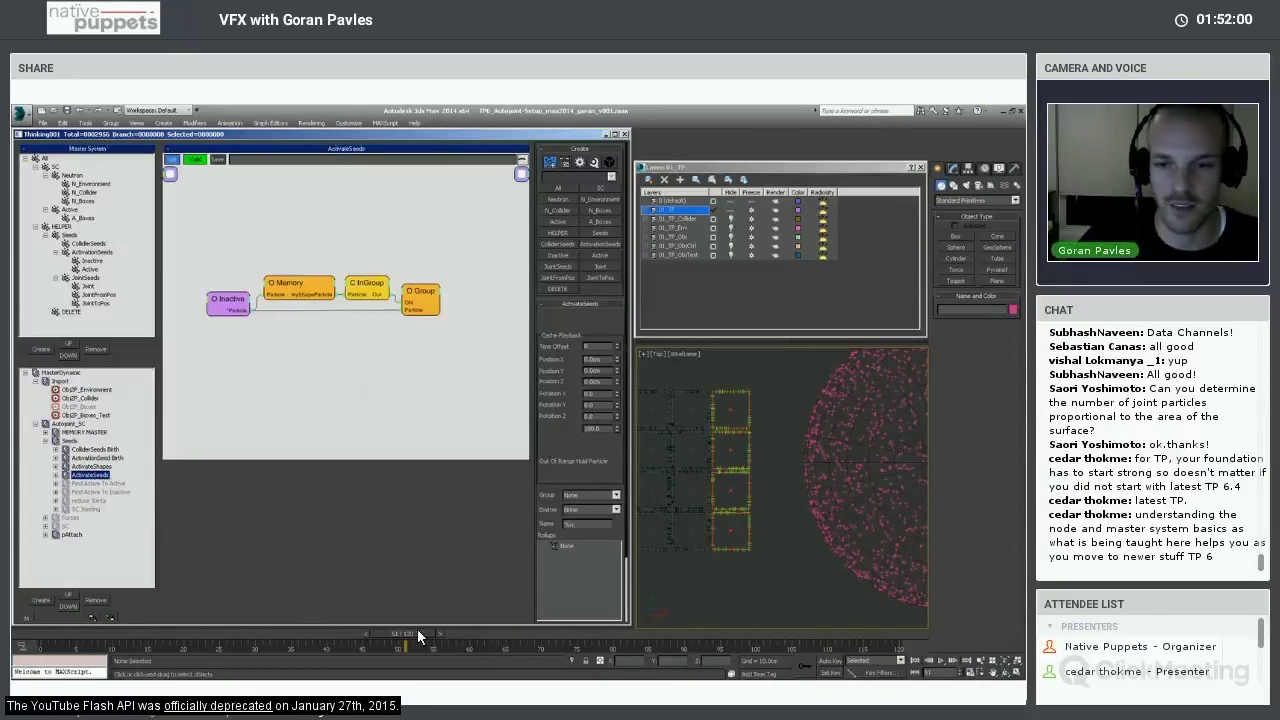
{"action": "left_click_drag", "start_coordinate": [212, 633], "coordinate": [380, 635]}
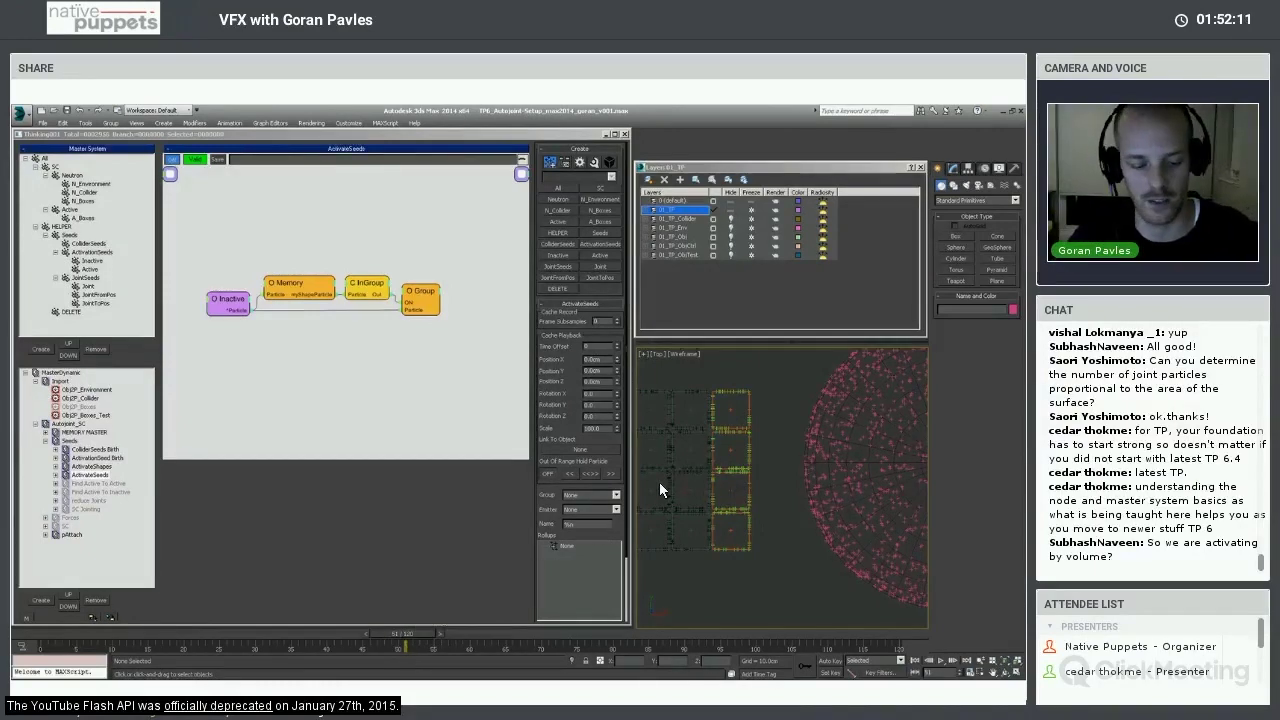
In a perspective view, enable Obj2P_Boxes in place of Obj2P_Boxes_Test and return the timeline to frame 0.
{"action": "key", "text": "p"}
{"action": "scroll", "coordinate": [700, 495], "scroll_direction": "up", "scroll_amount": 2}
{"action": "middle_click_drag", "start_coordinate": [726, 494], "coordinate": [642, 491], "text": "alt"}
{"action": "scroll", "coordinate": [657, 485], "scroll_direction": "up", "scroll_amount": 3}
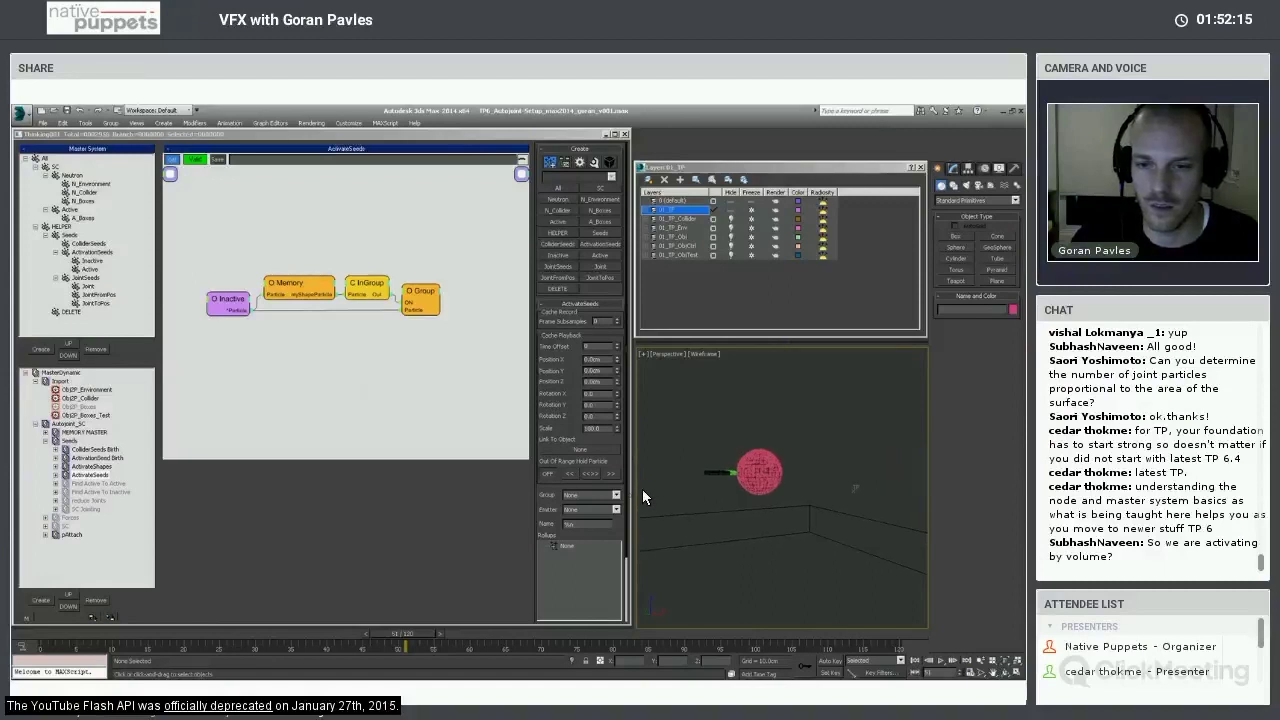
{"action": "right_click", "coordinate": [75, 407]}
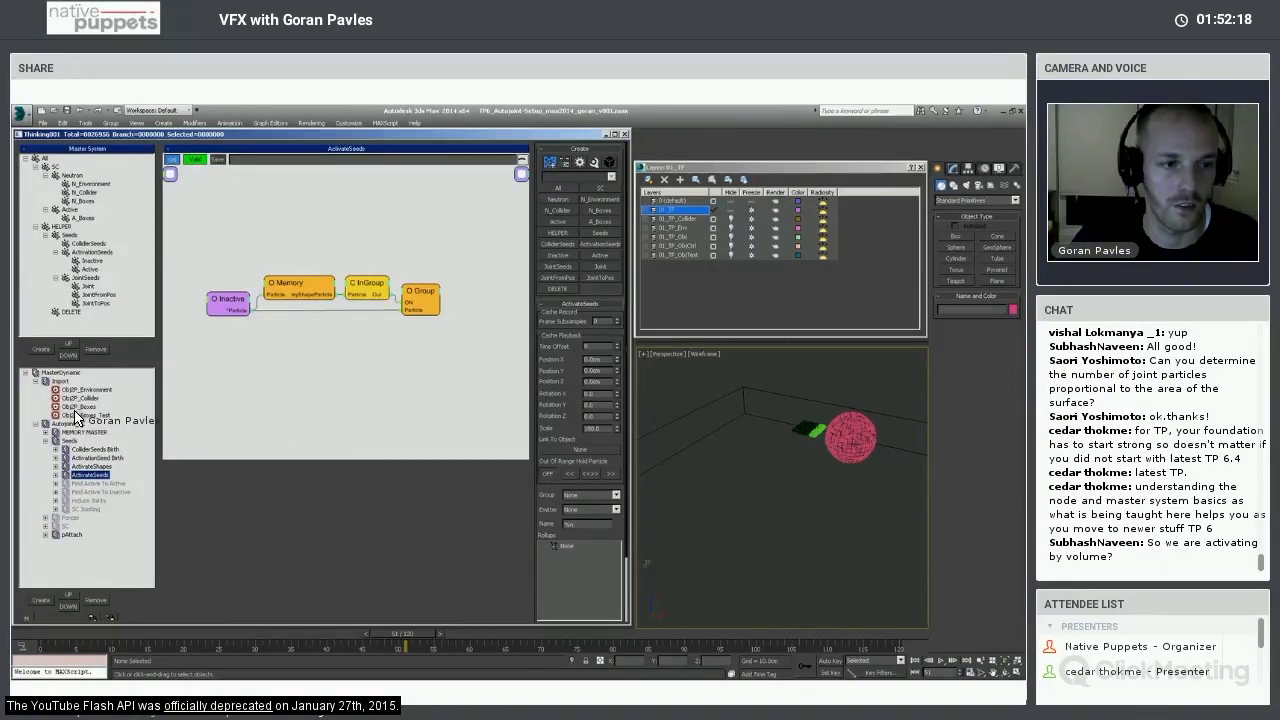
{"action": "left_click", "coordinate": [36, 636]}
{"action": "right_click", "coordinate": [86, 415]}
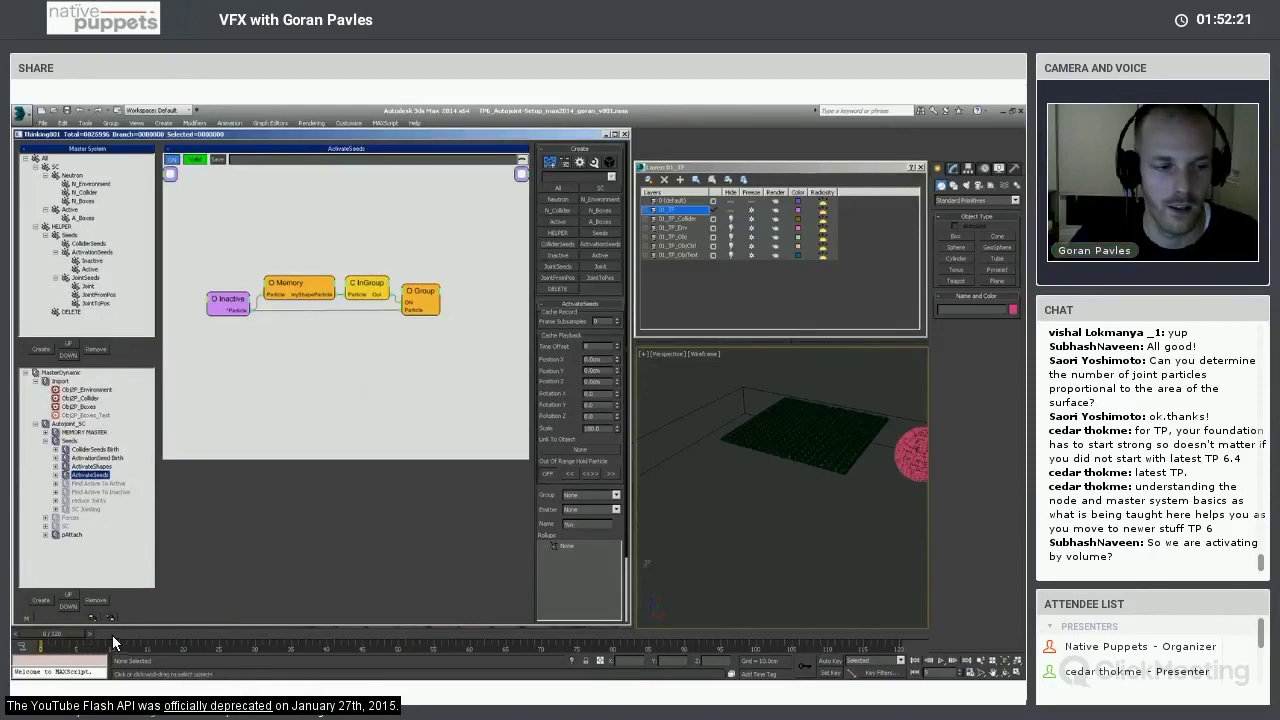
Turn on Show Mesh for MasterDynamic and scrub to about frame 29 to inspect the sphere hitting the box grid.
{"action": "left_click", "coordinate": [60, 372]}
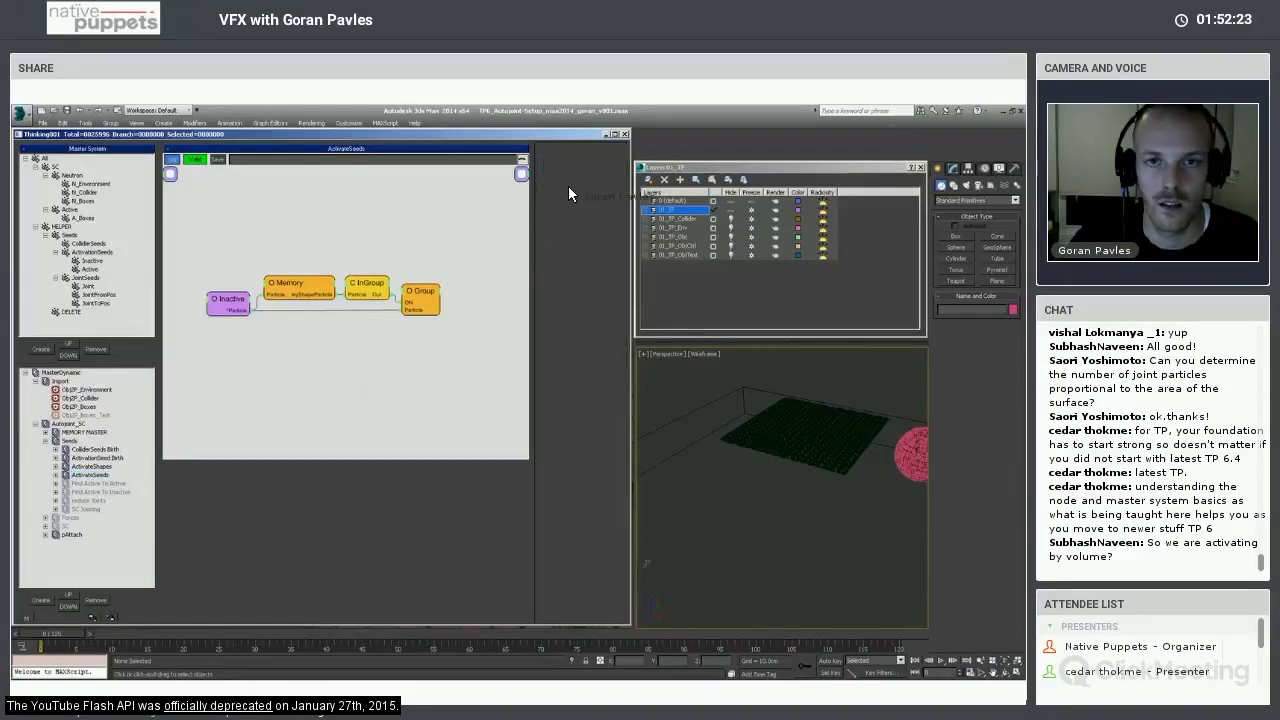
{"action": "left_click", "coordinate": [557, 205]}
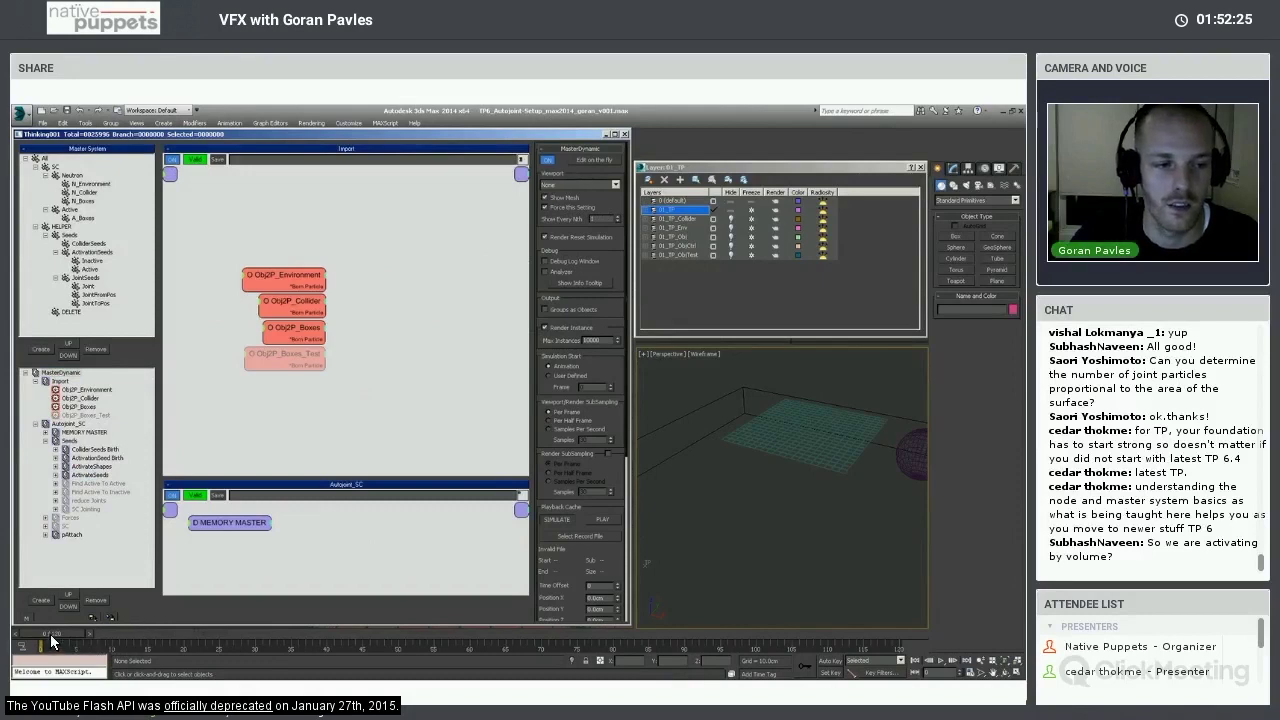
{"action": "left_click_drag", "start_coordinate": [55, 629], "coordinate": [290, 641]}
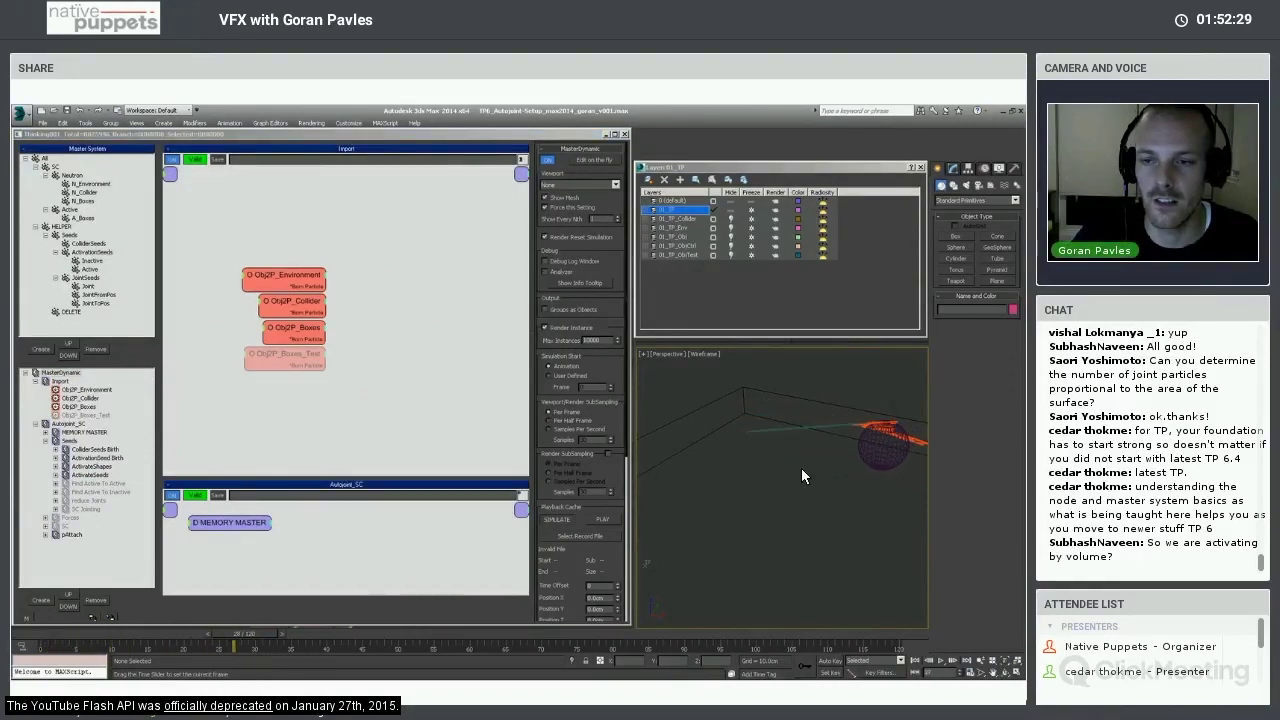
{"action": "middle_click_drag", "start_coordinate": [873, 463], "coordinate": [554, 492], "text": "alt"}
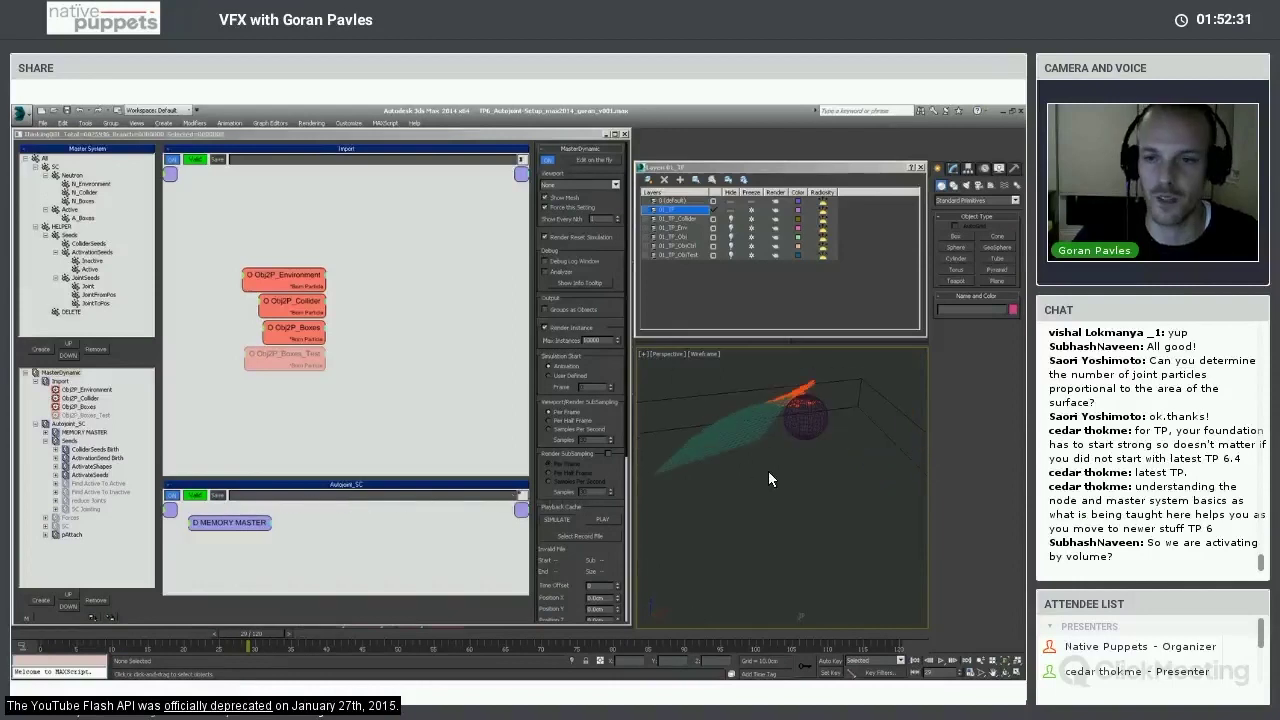
{"action": "middle_click_drag", "start_coordinate": [789, 472], "coordinate": [636, 511], "text": "alt"}
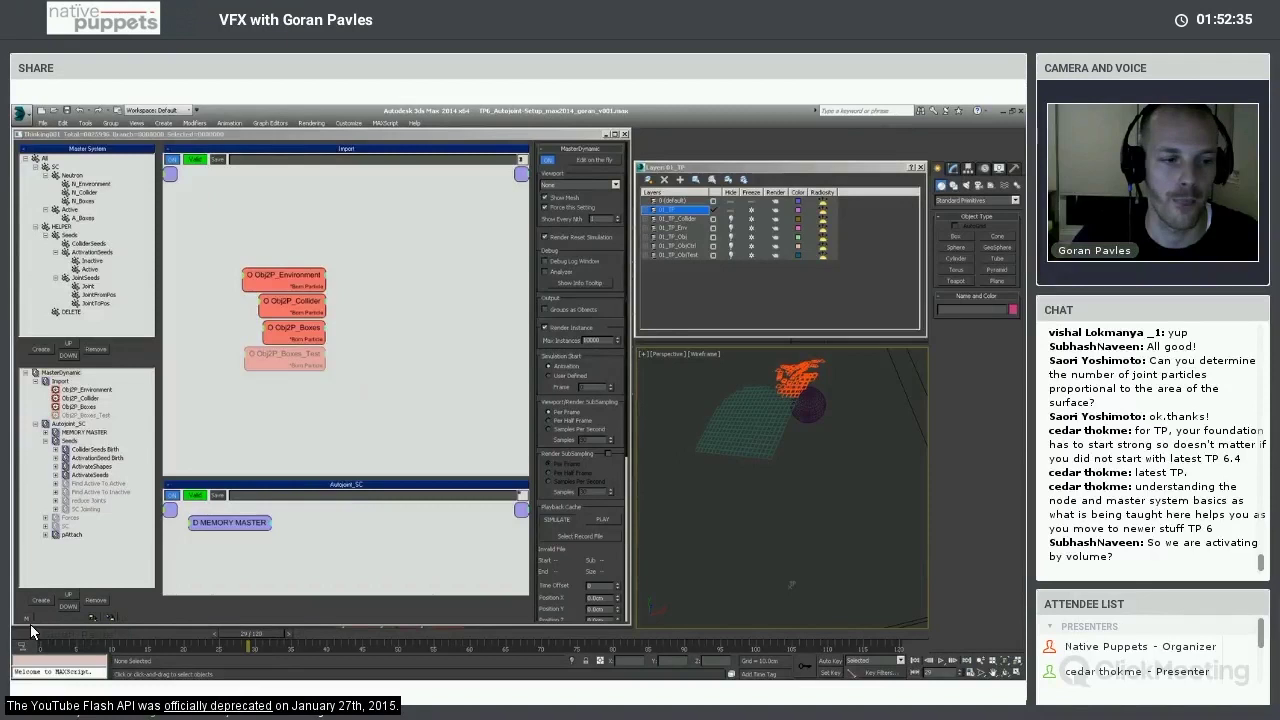
Play the animation with the Forces and SC dynamic sets temporarily enabled, and disable both again at frame 0.
{"action": "left_click", "coordinate": [56, 517]}
{"action": "left_click", "coordinate": [56, 526]}
{"action": "left_click", "coordinate": [941, 659]}
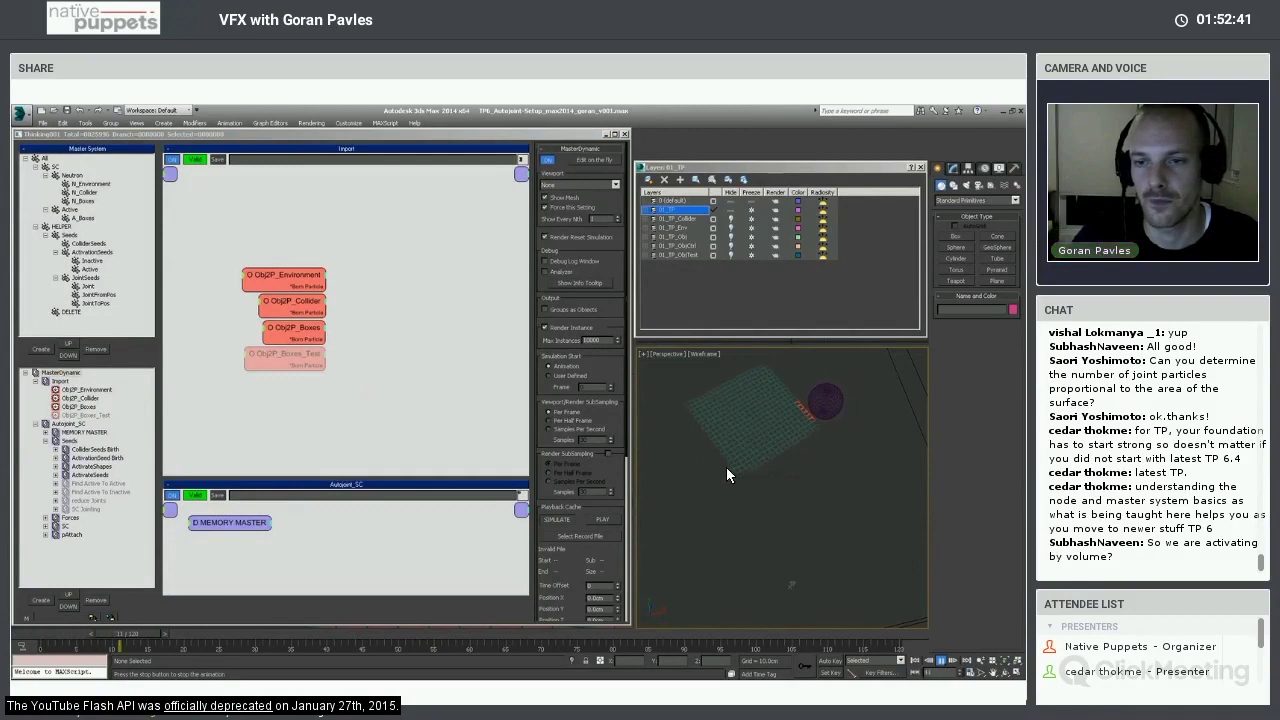
{"action": "middle_click_drag", "start_coordinate": [781, 433], "coordinate": [825, 528], "text": "alt"}
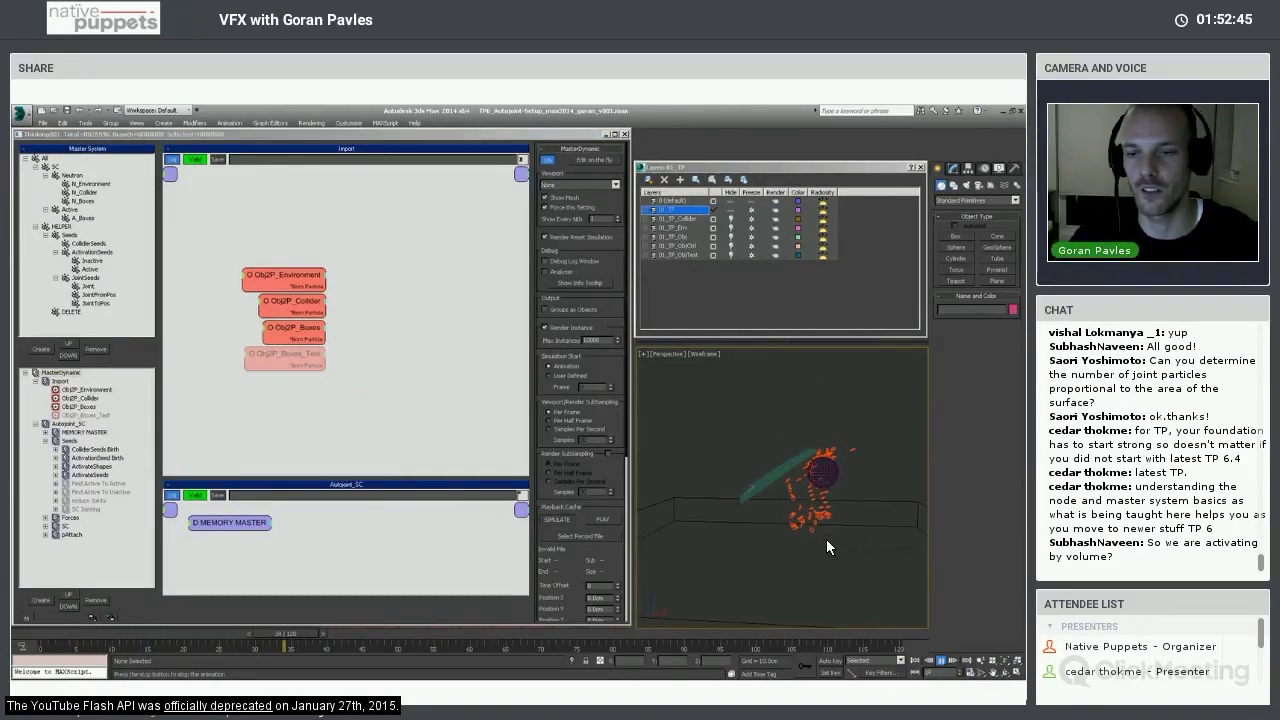
{"action": "left_click", "coordinate": [916, 662]}
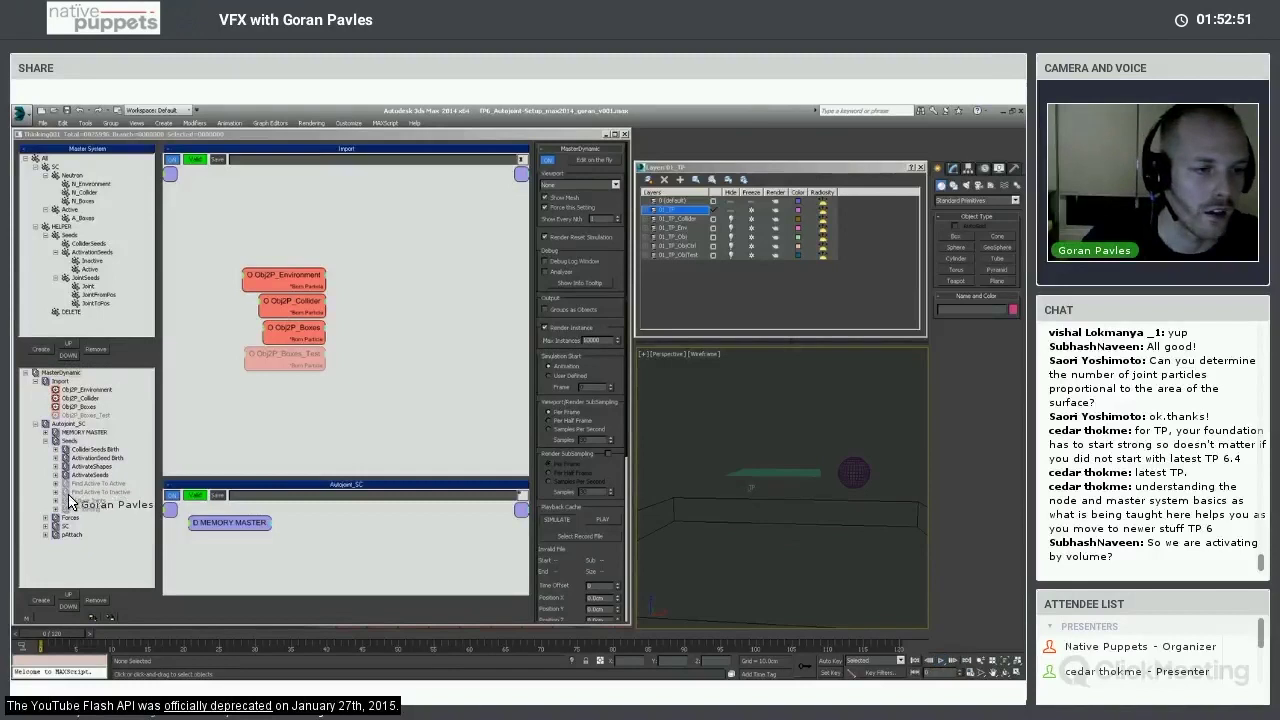
{"action": "left_click", "coordinate": [70, 528]}
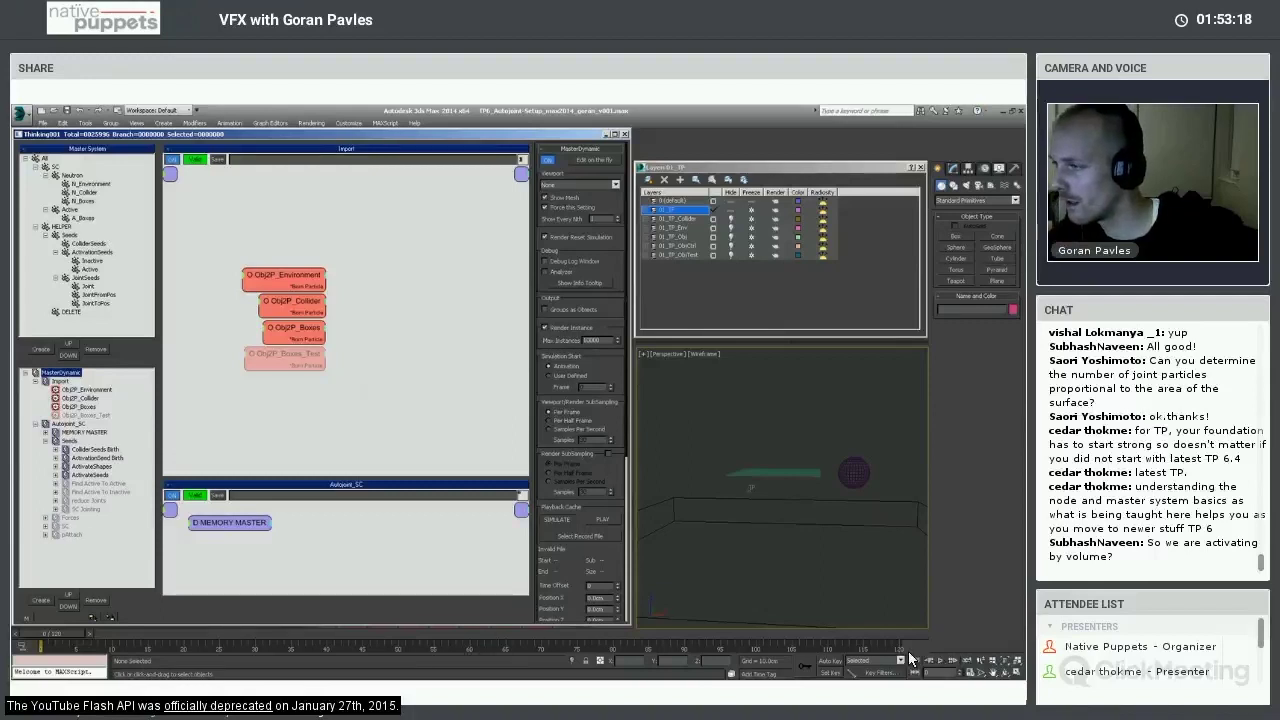
{"action": "left_click", "coordinate": [993, 678]}
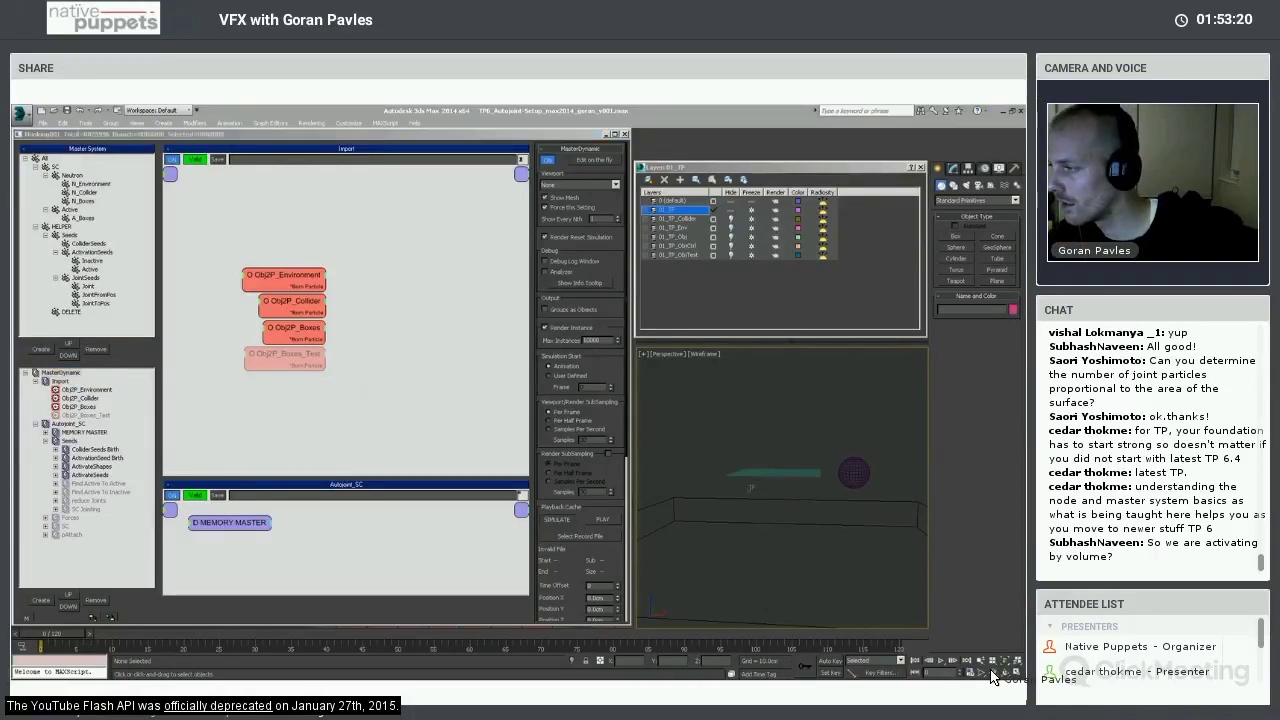